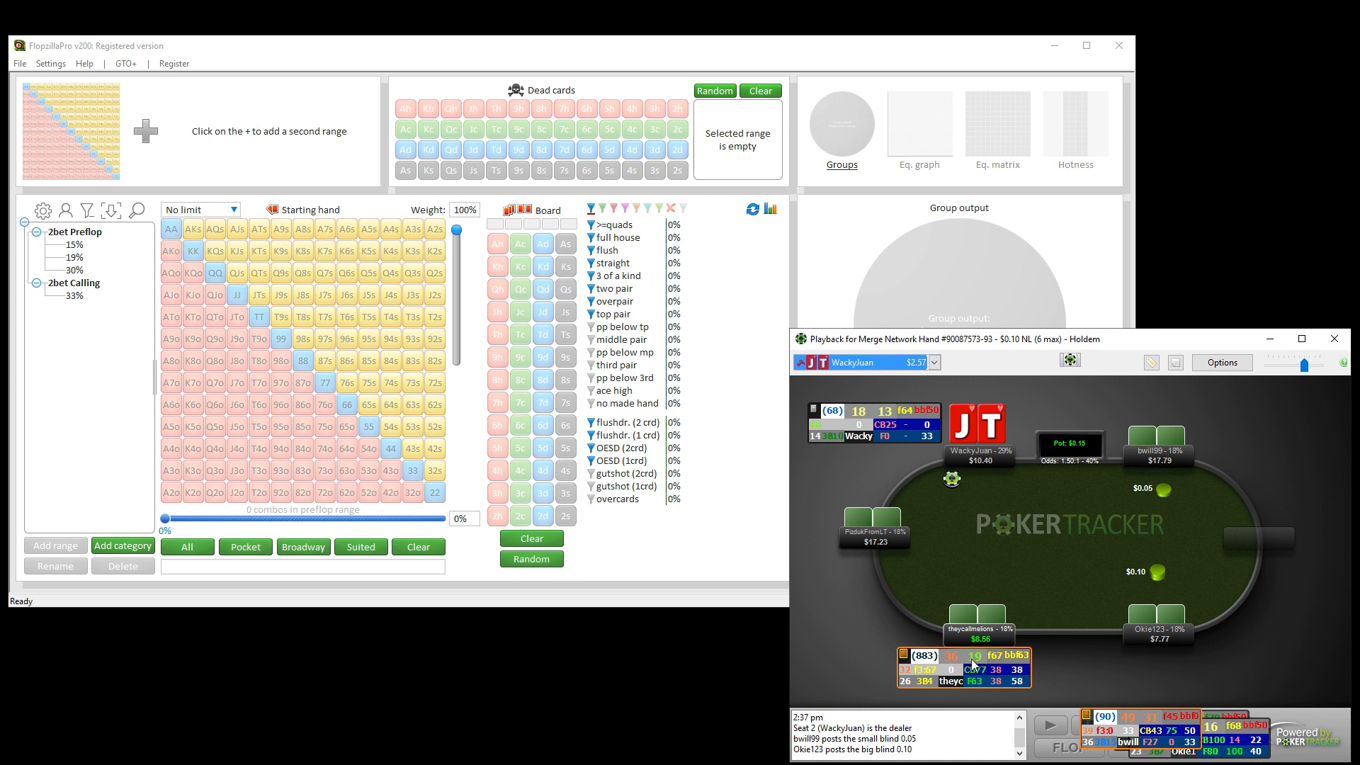
# Switch to the Excel workbook and examine the break-even calling math for the 0.28 call
pyautogui.moveTo(971, 658)
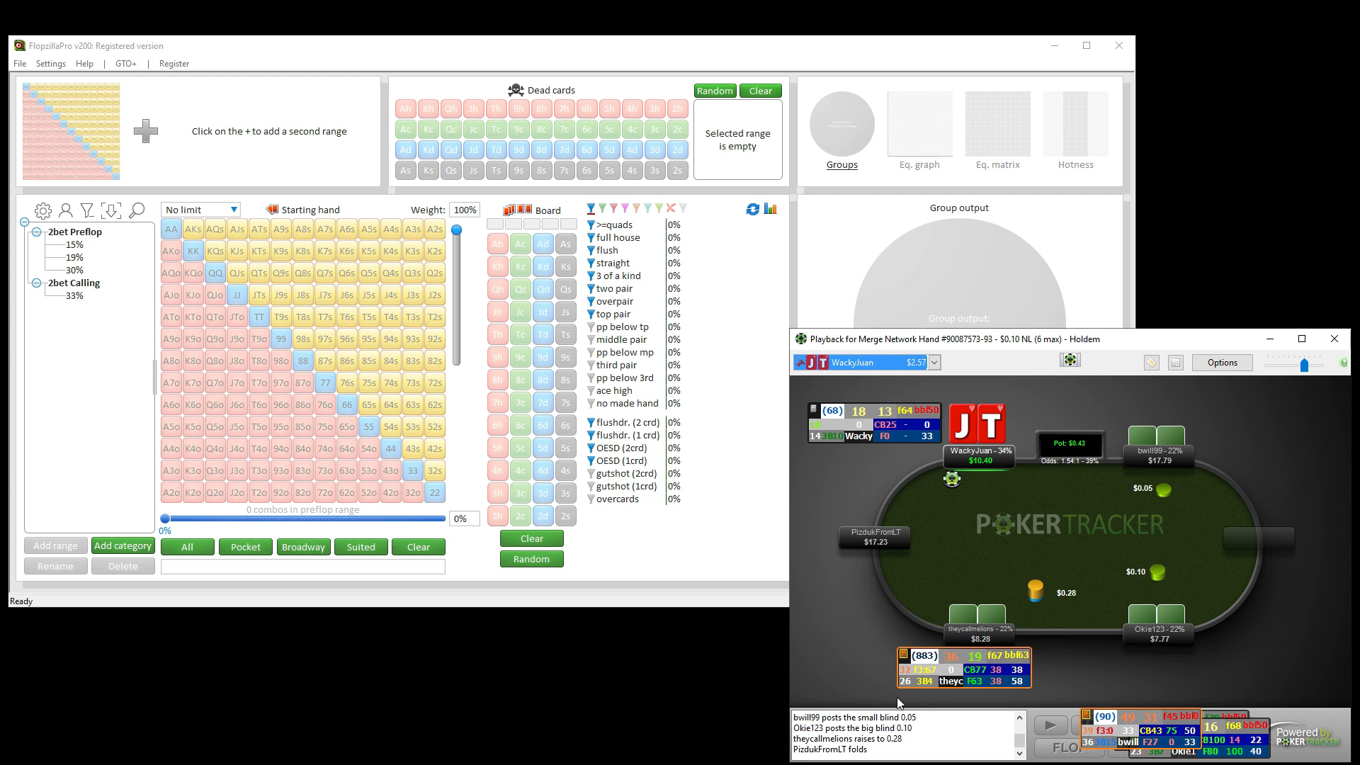
pyautogui.hotkey('alt', 'Tab')
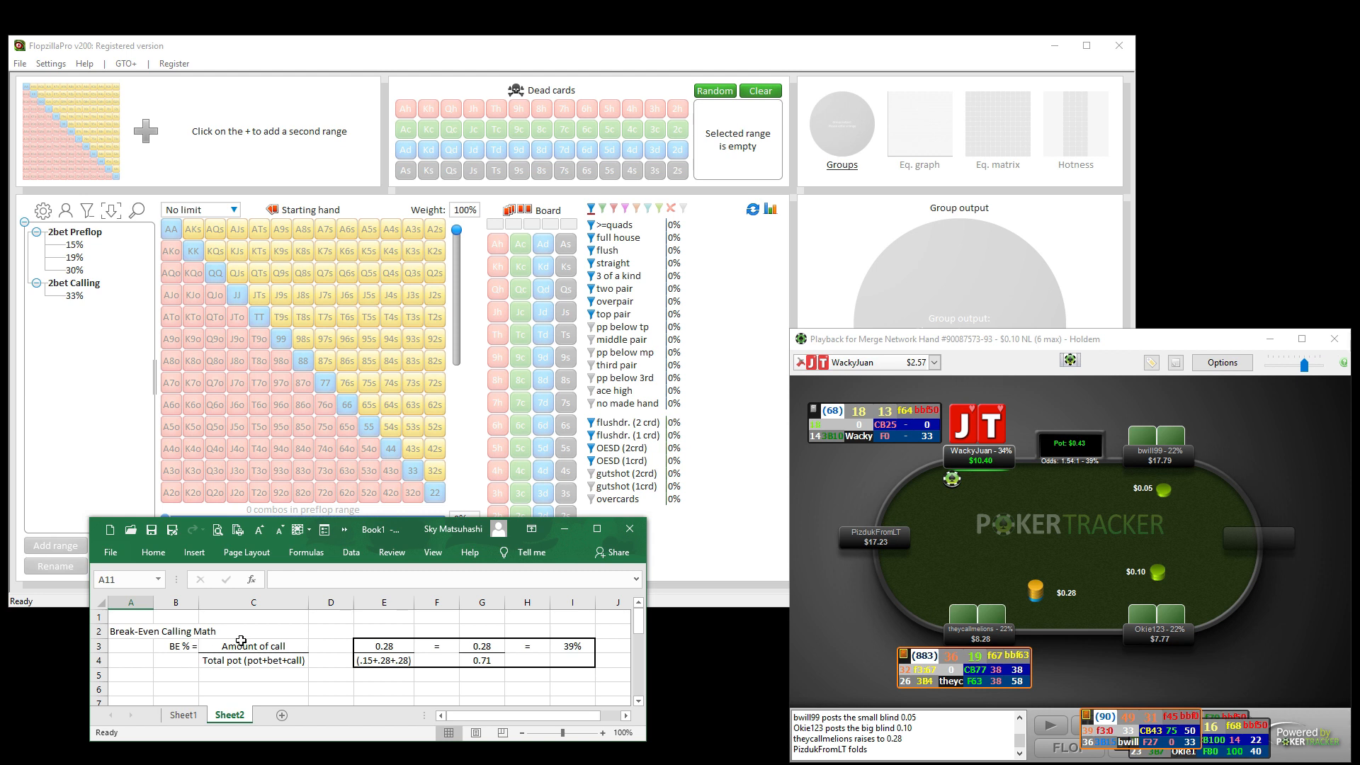
pyautogui.click(383, 646)
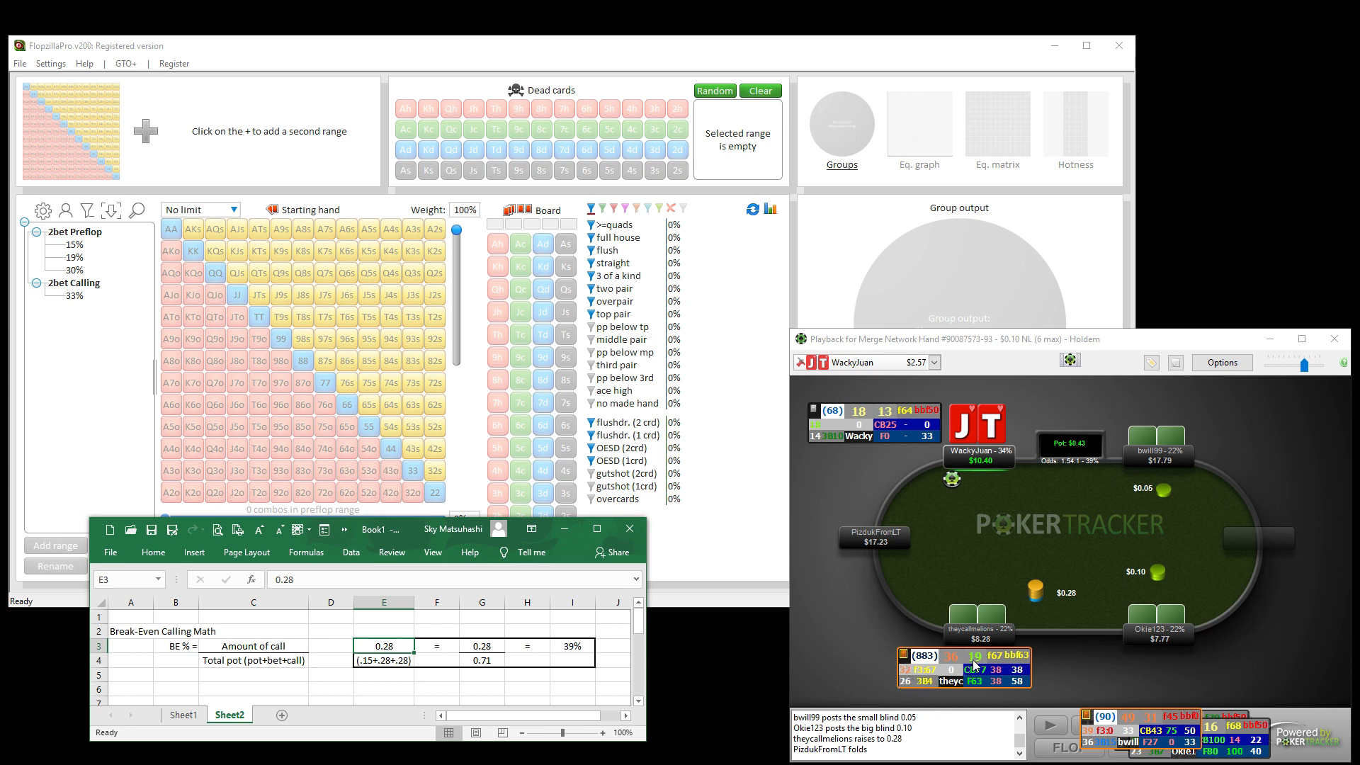
# Bring up the preflop opener's HUD stats popup and examine the raise-first-in values by position
pyautogui.moveTo(972, 660)
pyautogui.moveTo(926, 660)
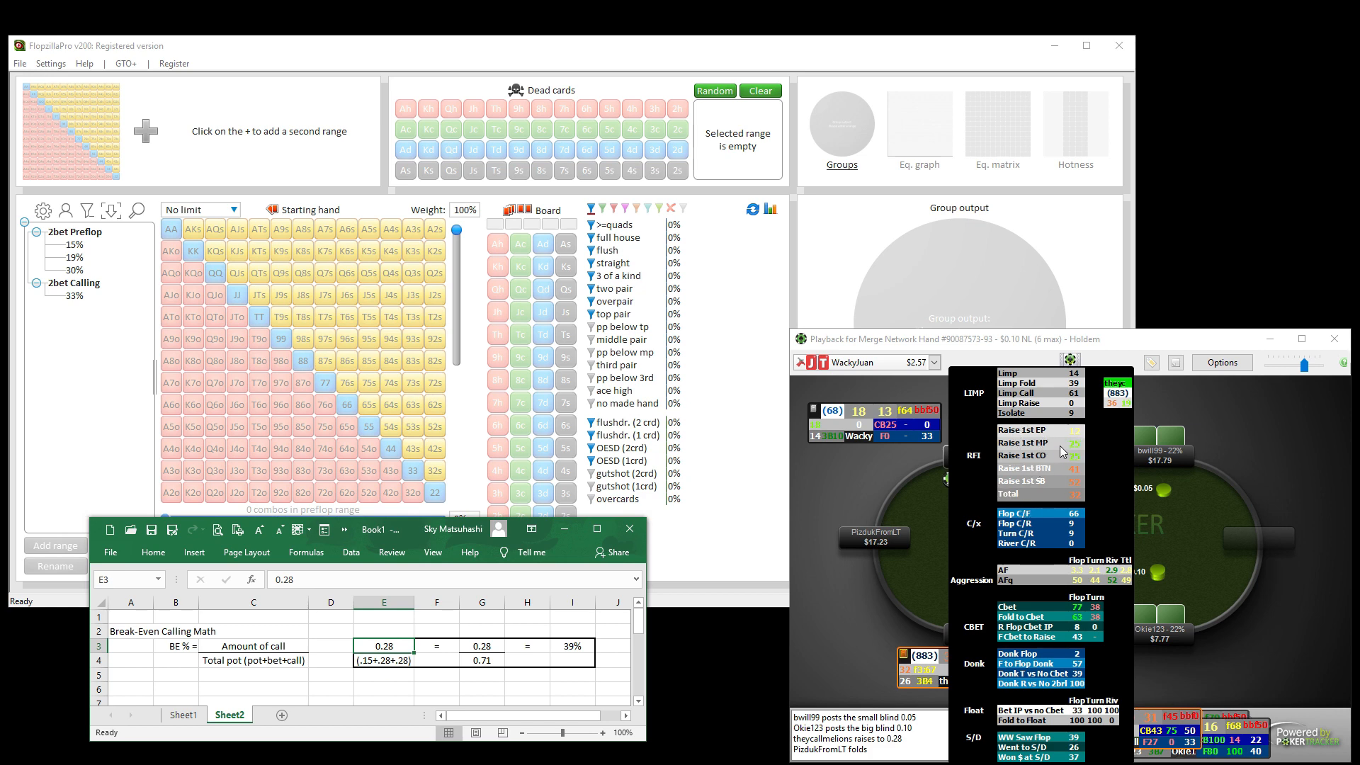
pyautogui.moveTo(1068, 445)
# Switch to FlopzillaPro and start the opener's range with all pocket pairs and all broadway hands
pyautogui.click(746, 536)
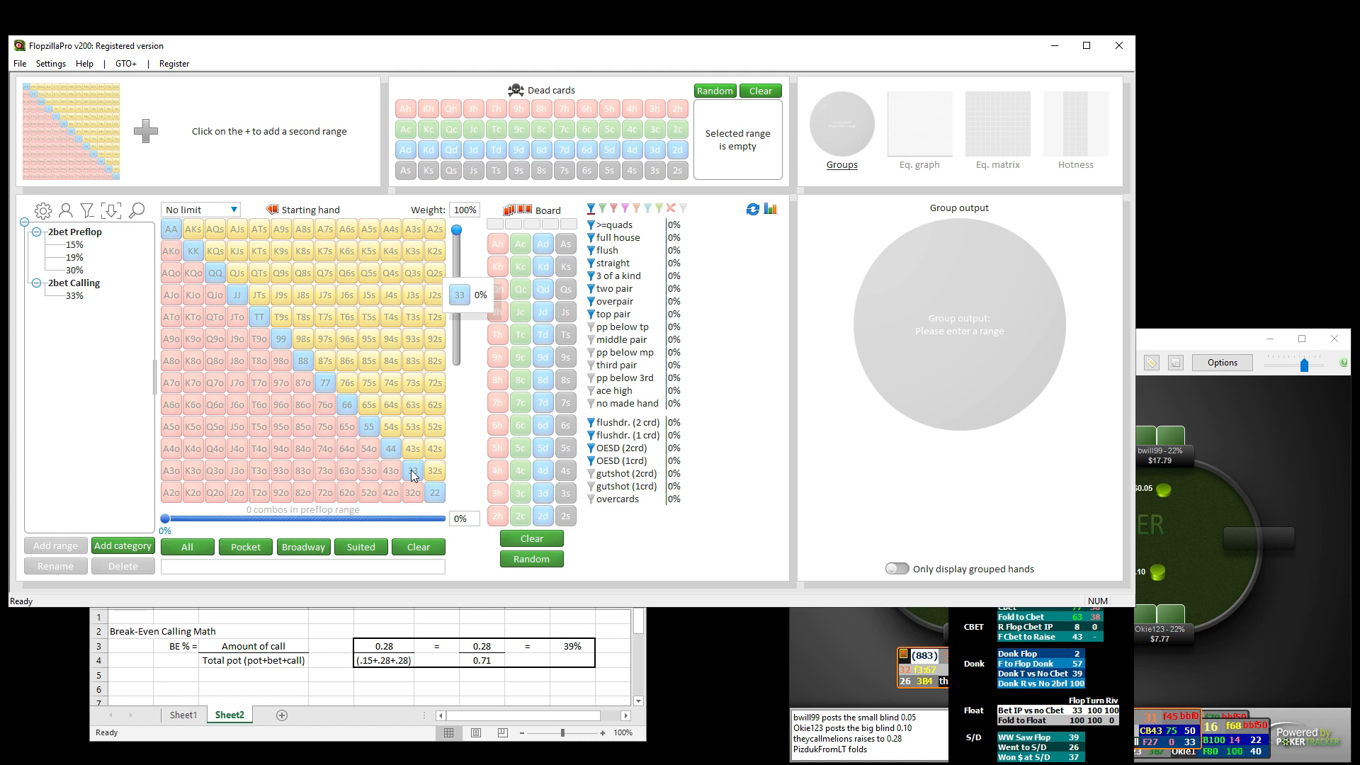
pyautogui.click(259, 548)
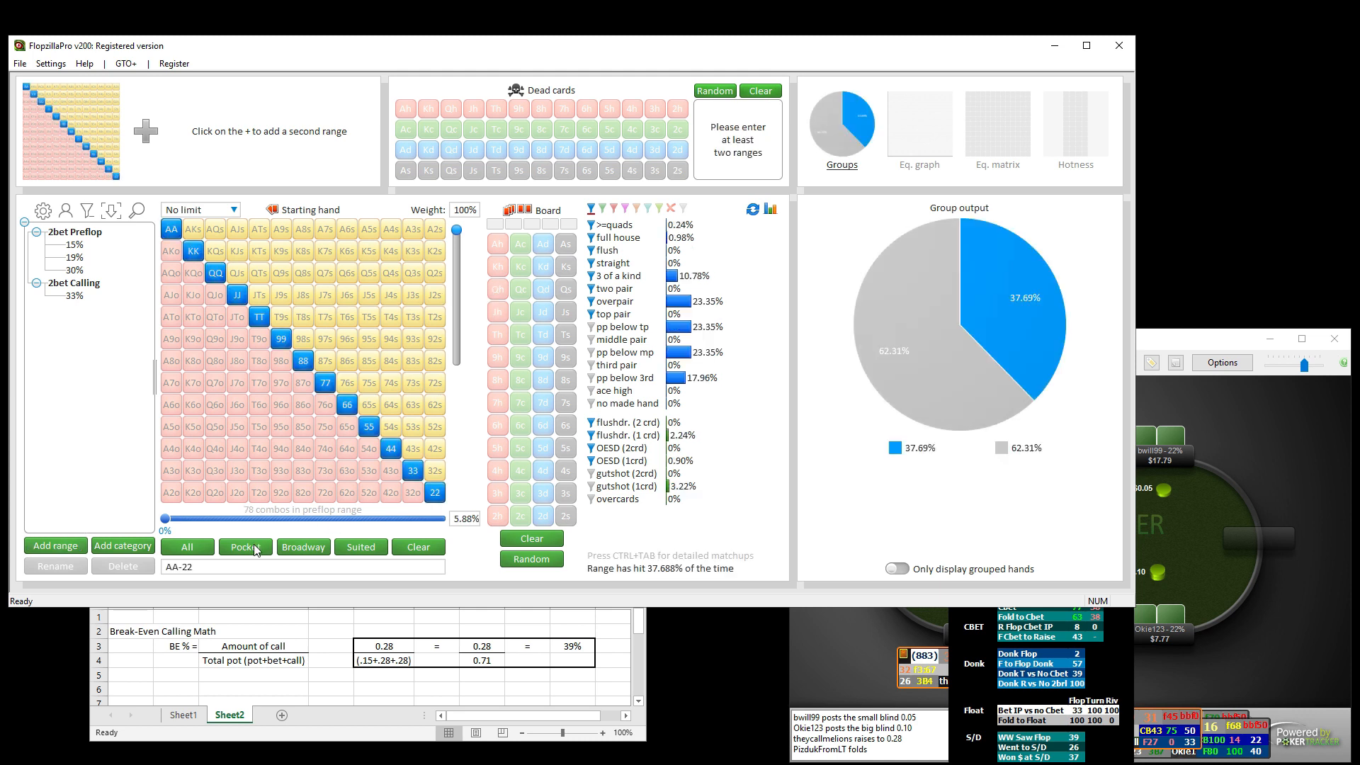
pyautogui.click(291, 552)
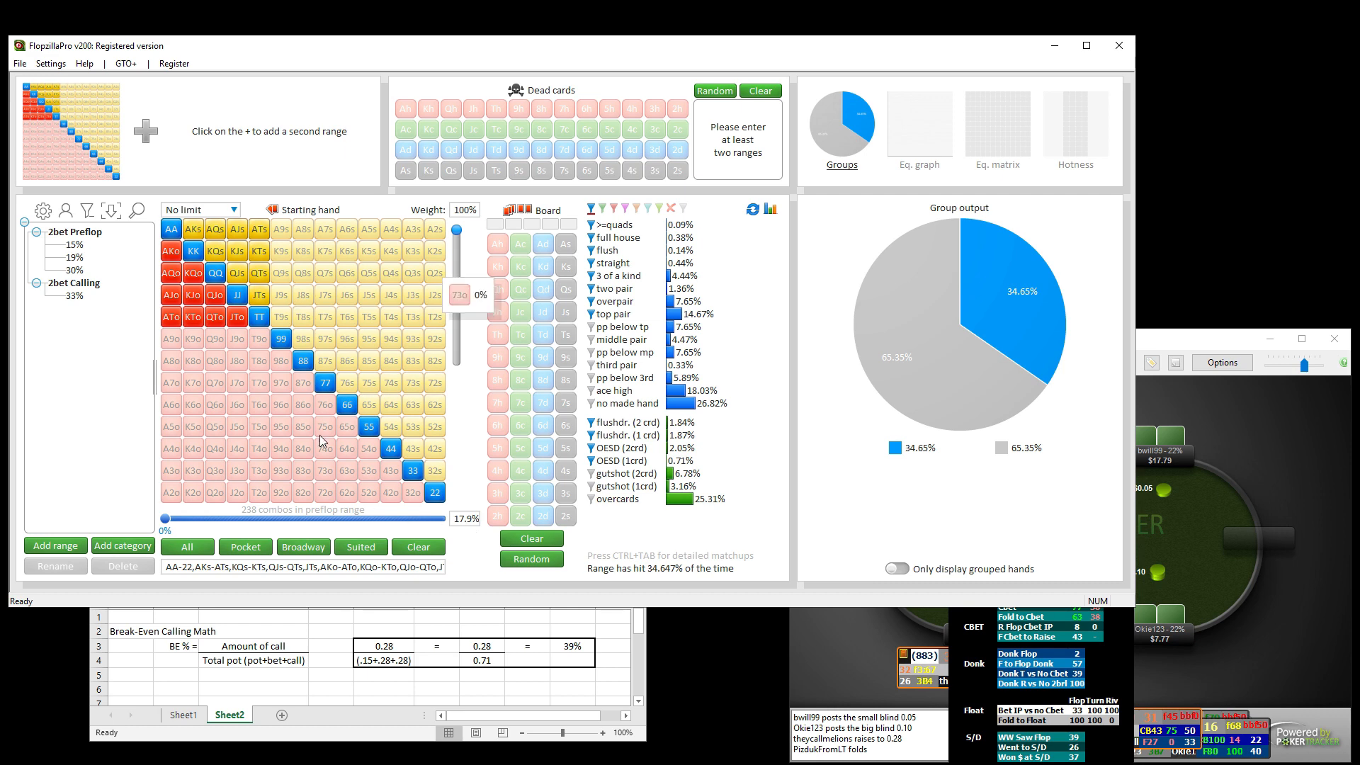
# Switch to the PokerTracker replayer, read the preflop ranges in the opener's player notes, and close the notes without saving
pyautogui.click(1188, 554)
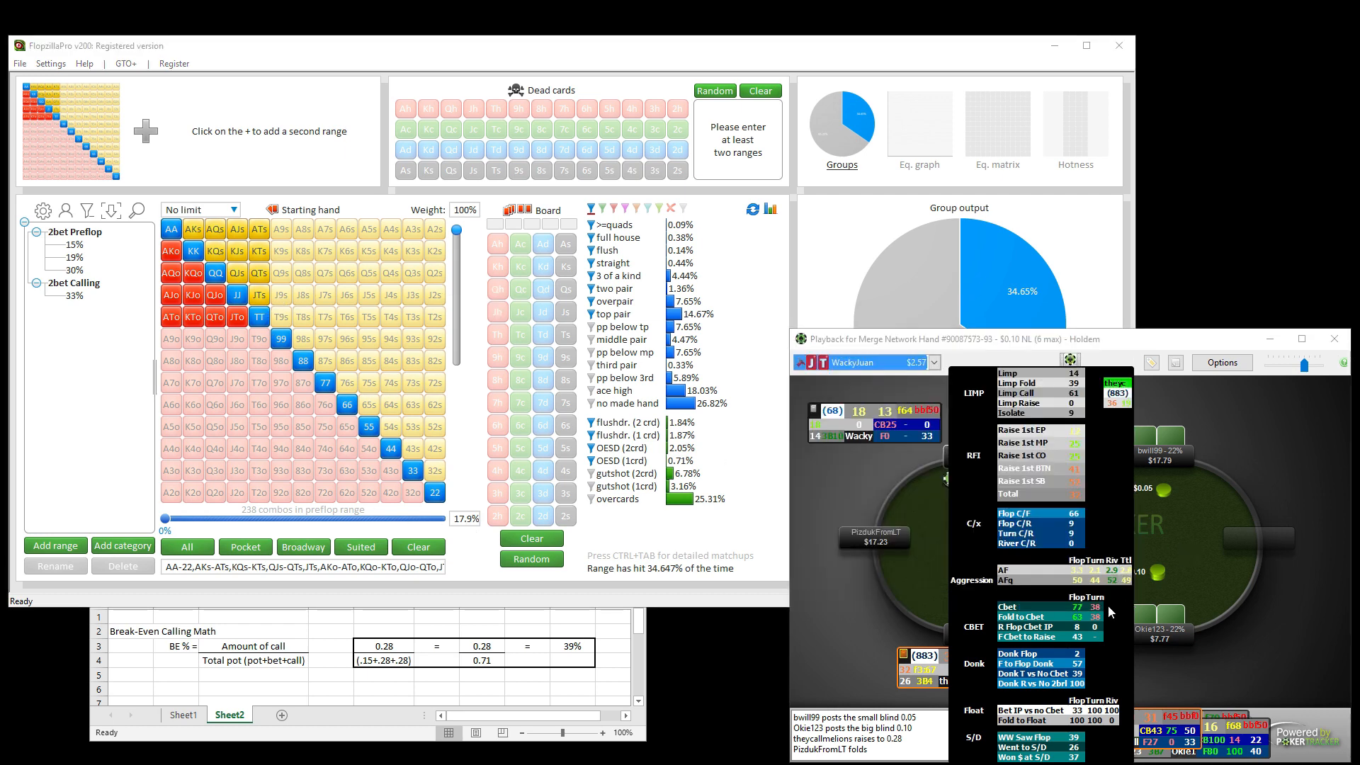
pyautogui.click(904, 655)
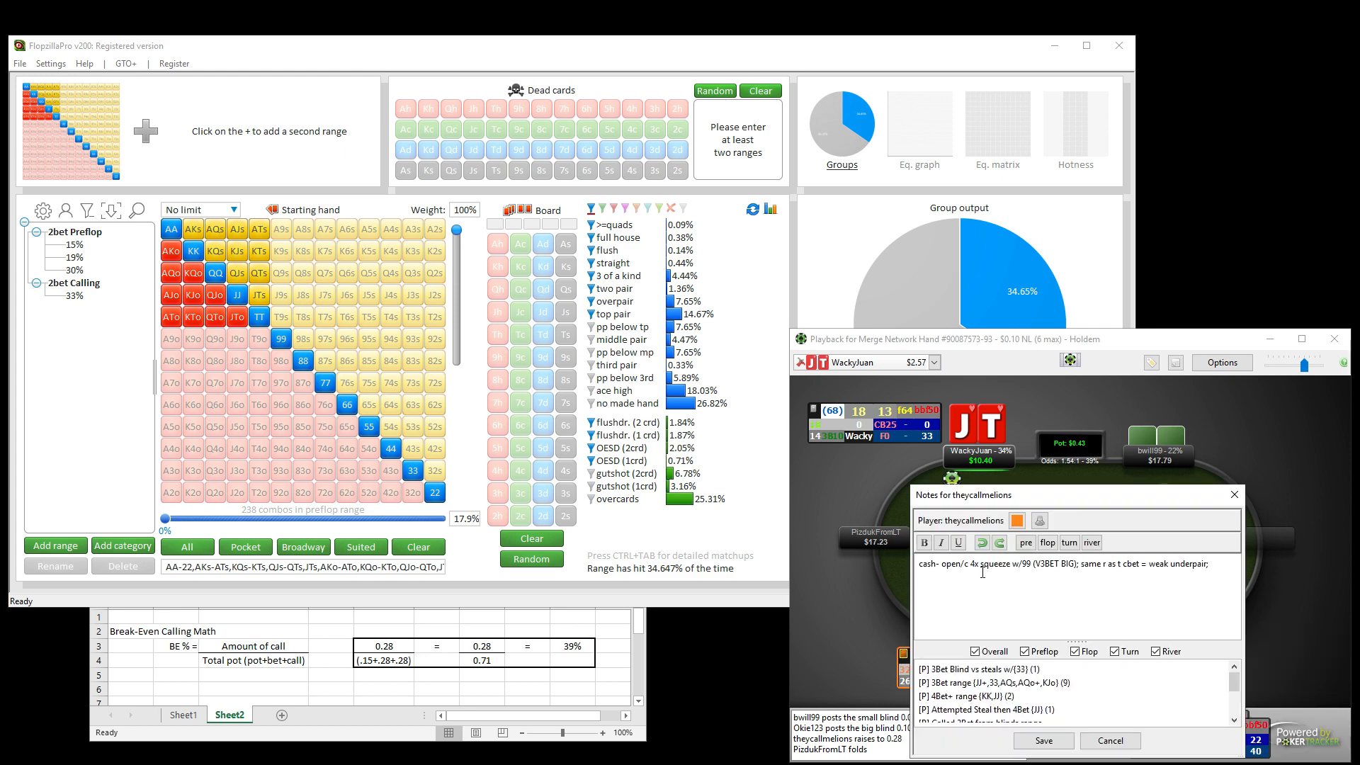
pyautogui.scroll(-2, 959, 693)
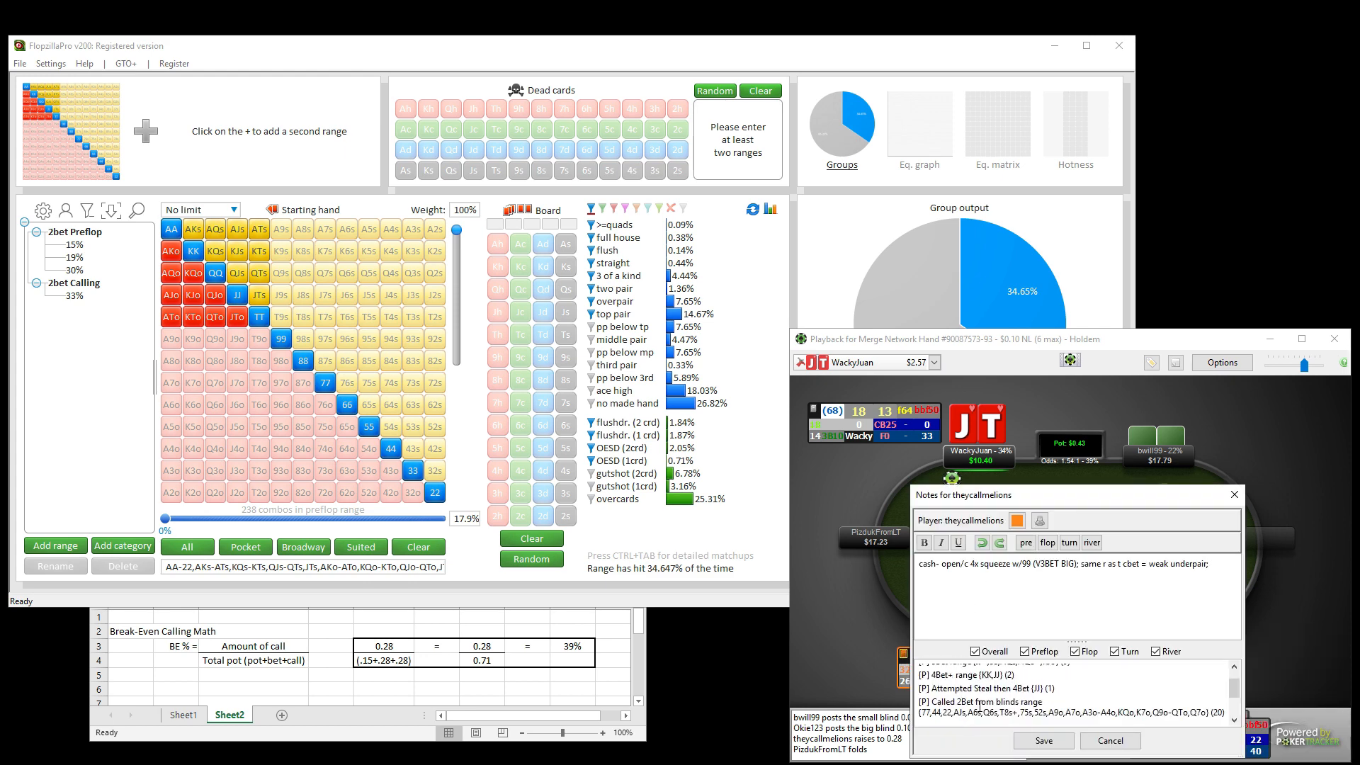
pyautogui.scroll(2, 978, 706)
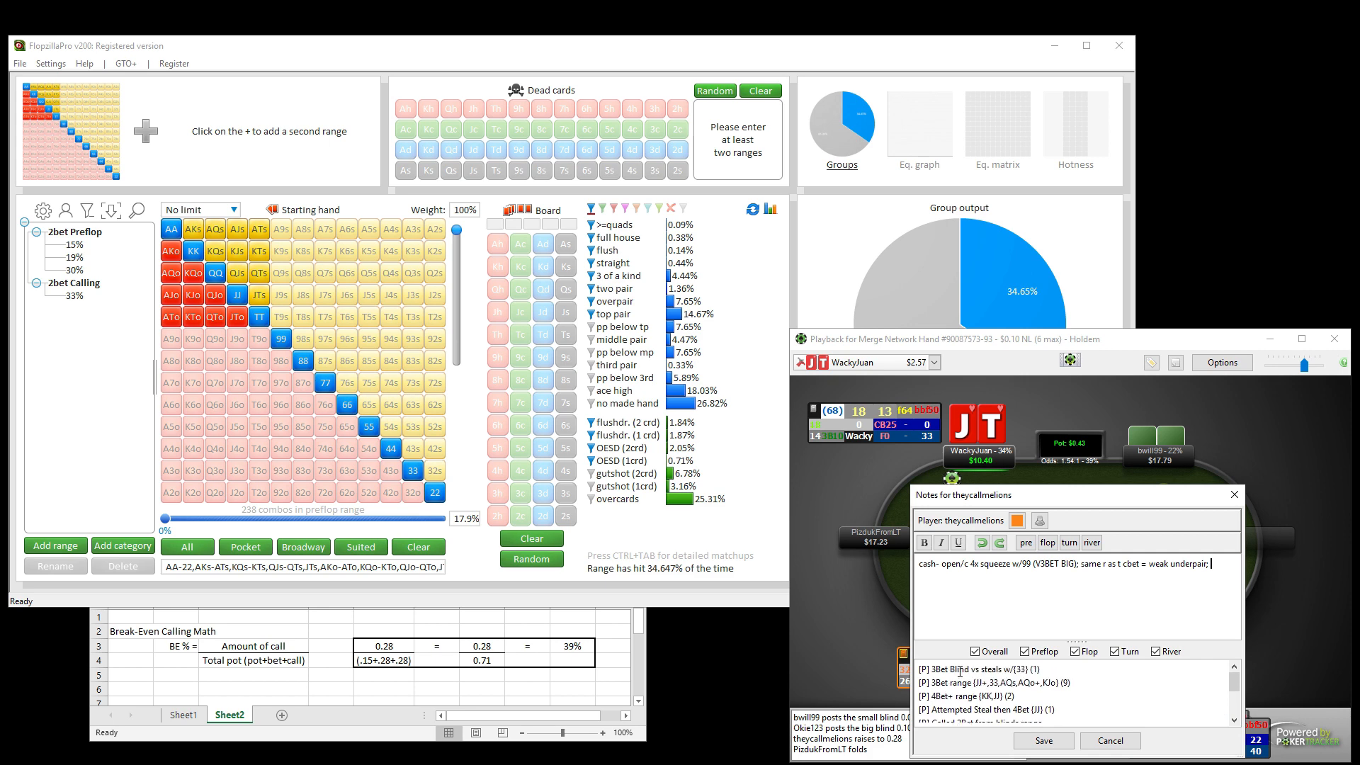
pyautogui.scroll(-2, 960, 674)
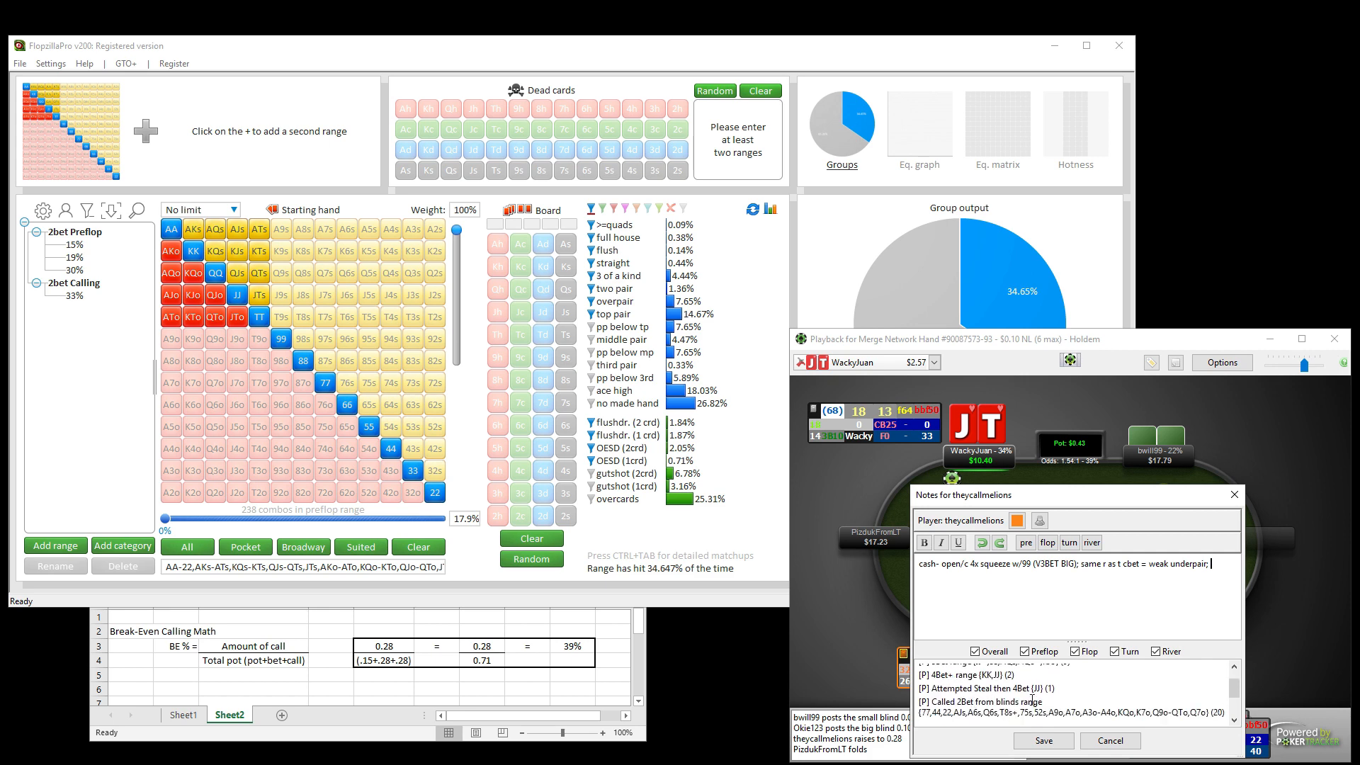
pyautogui.click(1103, 740)
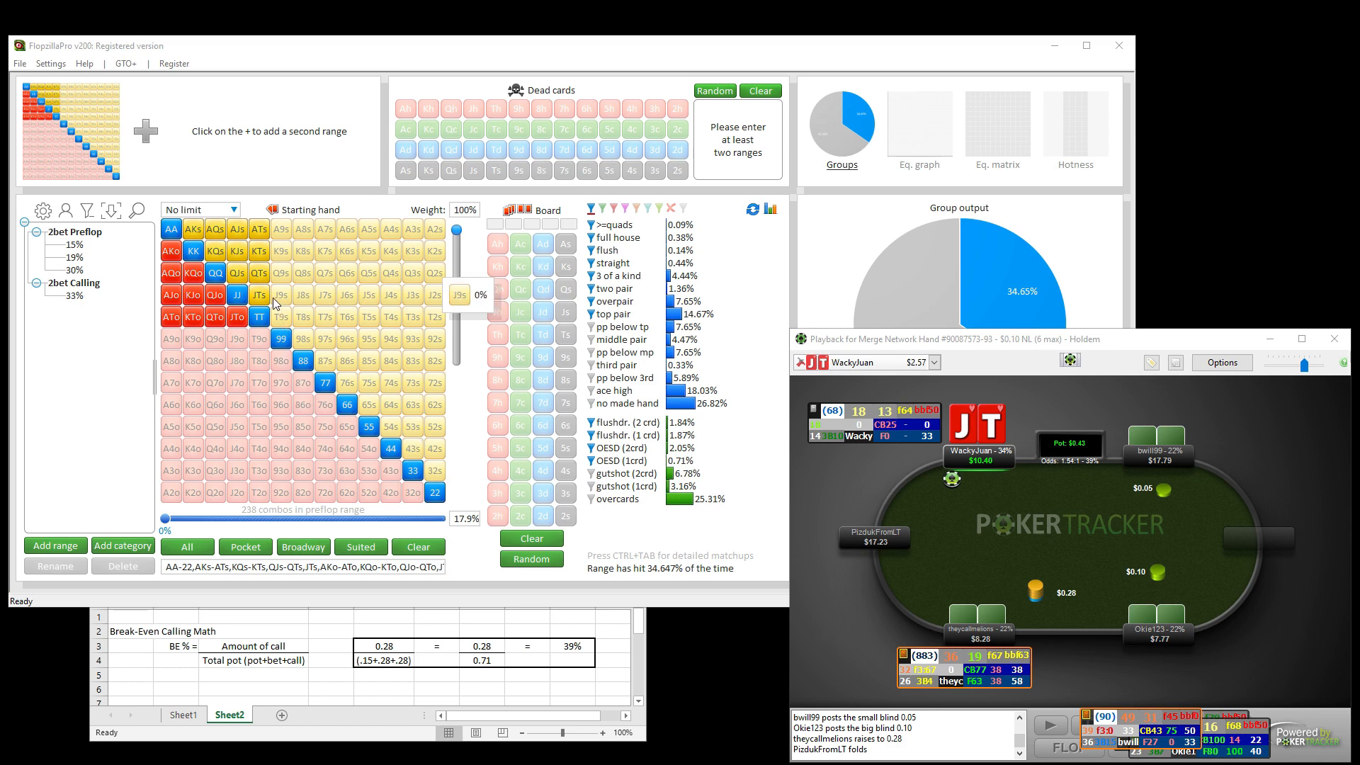
# In FlopzillaPro, add the suited connectors and one-gappers from J9s to 65s, plus A9s–A2s and A9o–A2o
pyautogui.moveTo(274, 297); pyautogui.dragTo(368, 409)
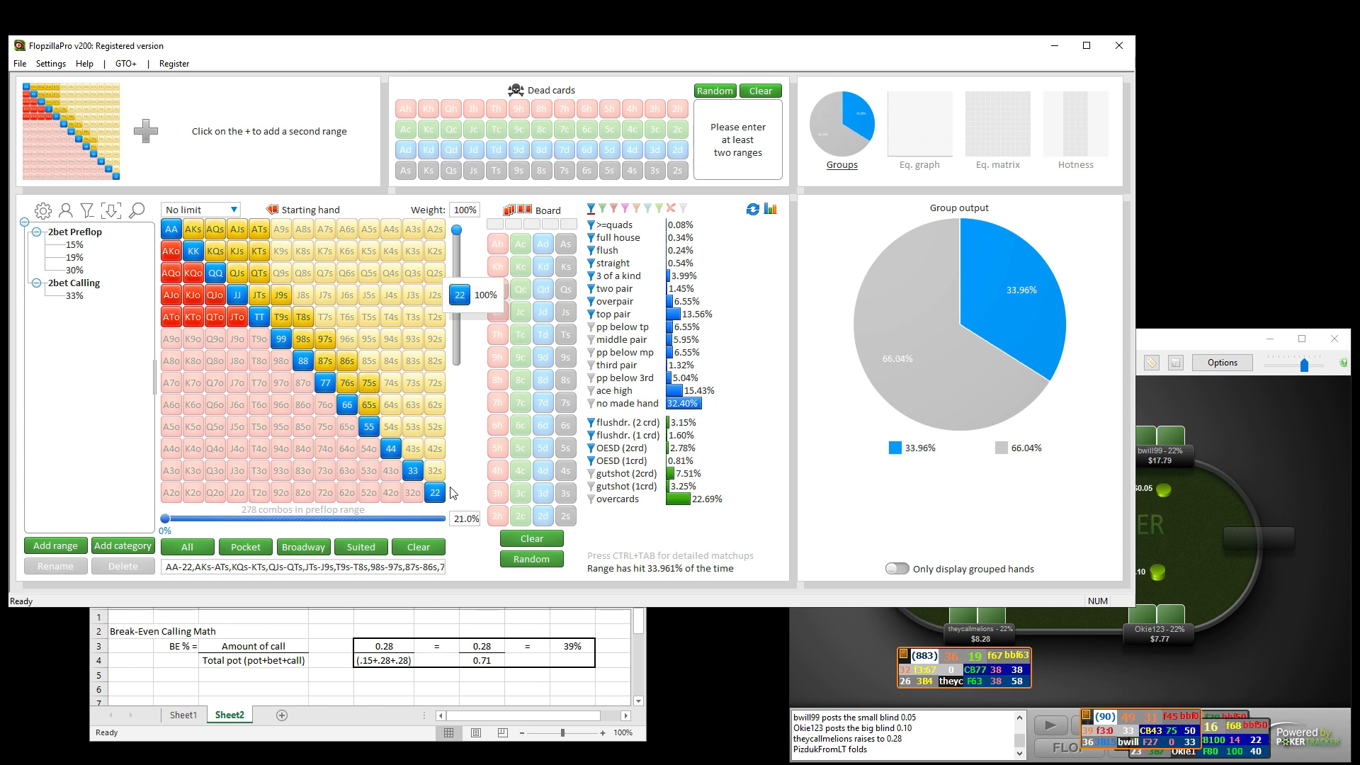
pyautogui.moveTo(282, 234); pyautogui.dragTo(435, 230)
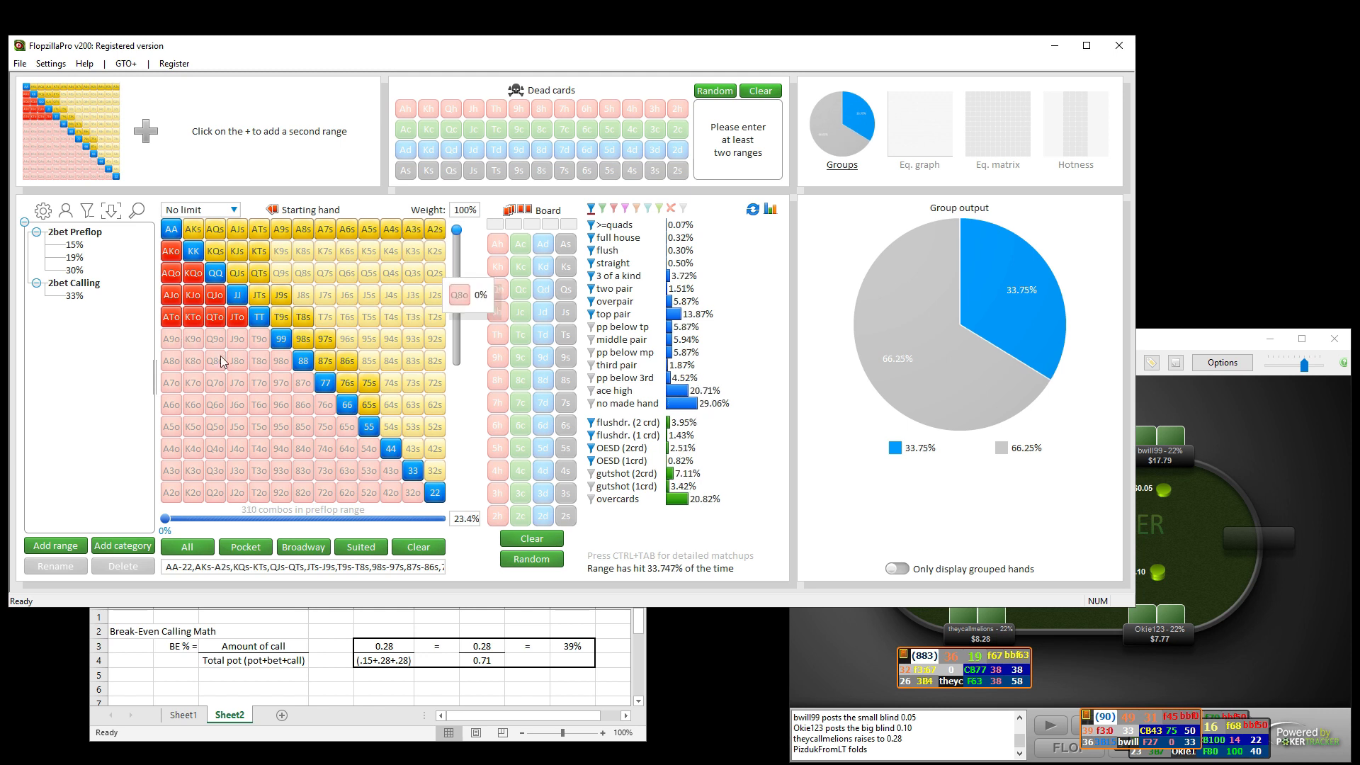
pyautogui.moveTo(177, 342); pyautogui.dragTo(171, 494)
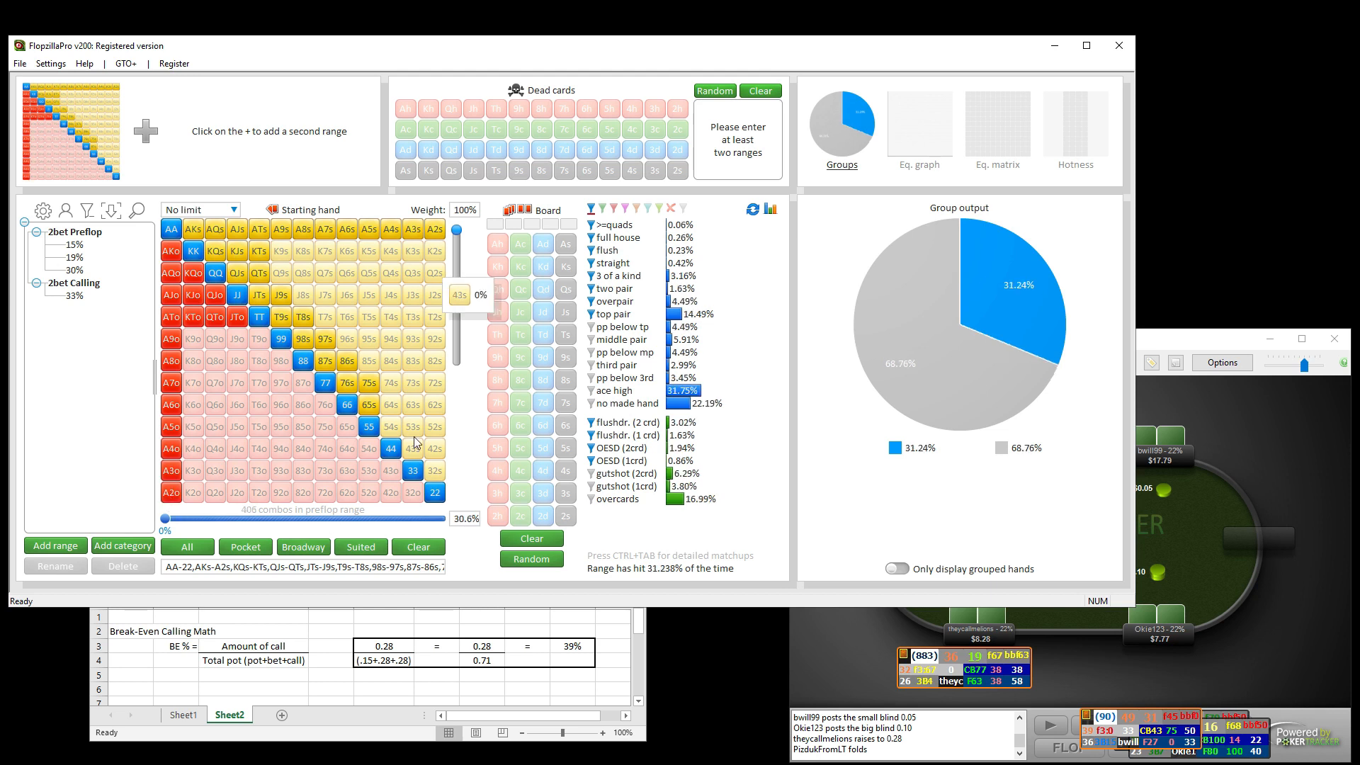
# Remove 97s, 86s, 75s, A9o–A2o, QTo and JTo from the opener's range and add K9s and Q9s
pyautogui.moveTo(372, 388); pyautogui.dragTo(325, 340)
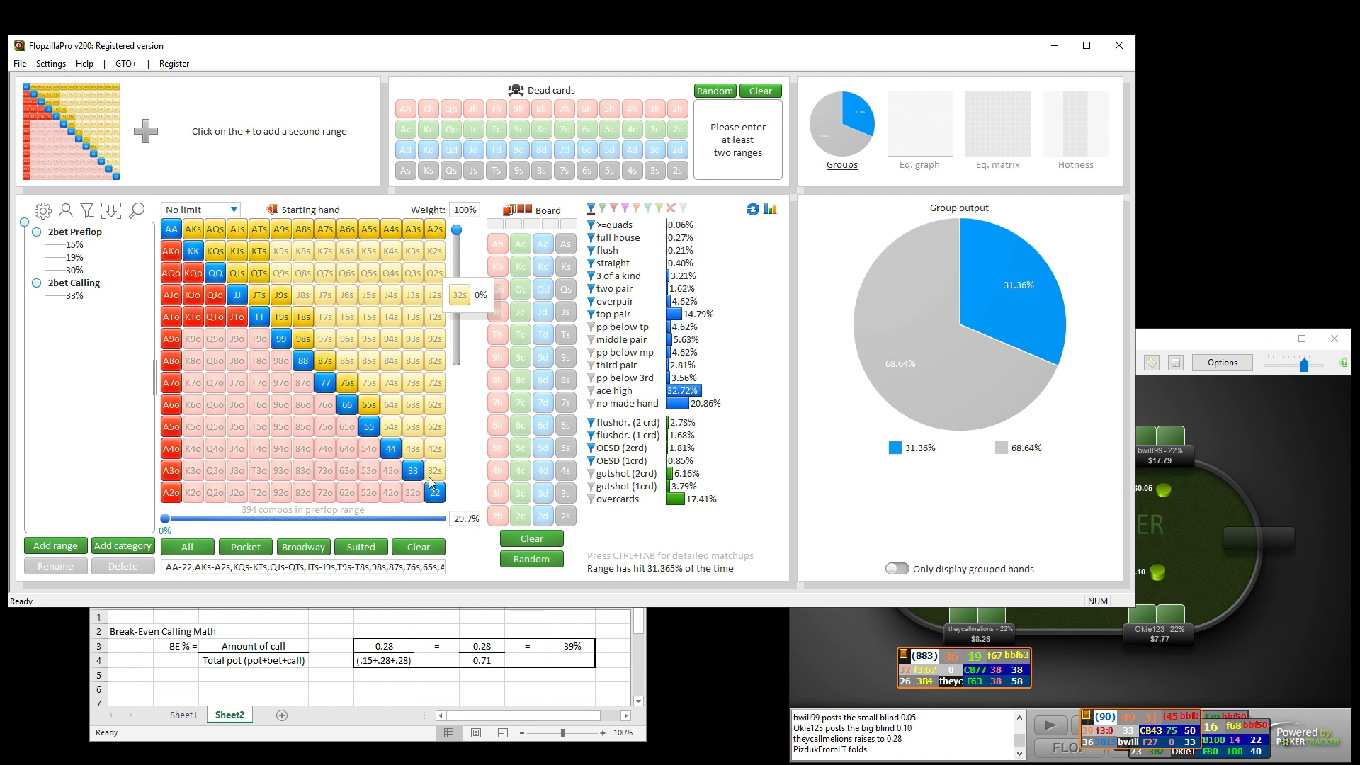
pyautogui.moveTo(281, 252); pyautogui.dragTo(280, 277)
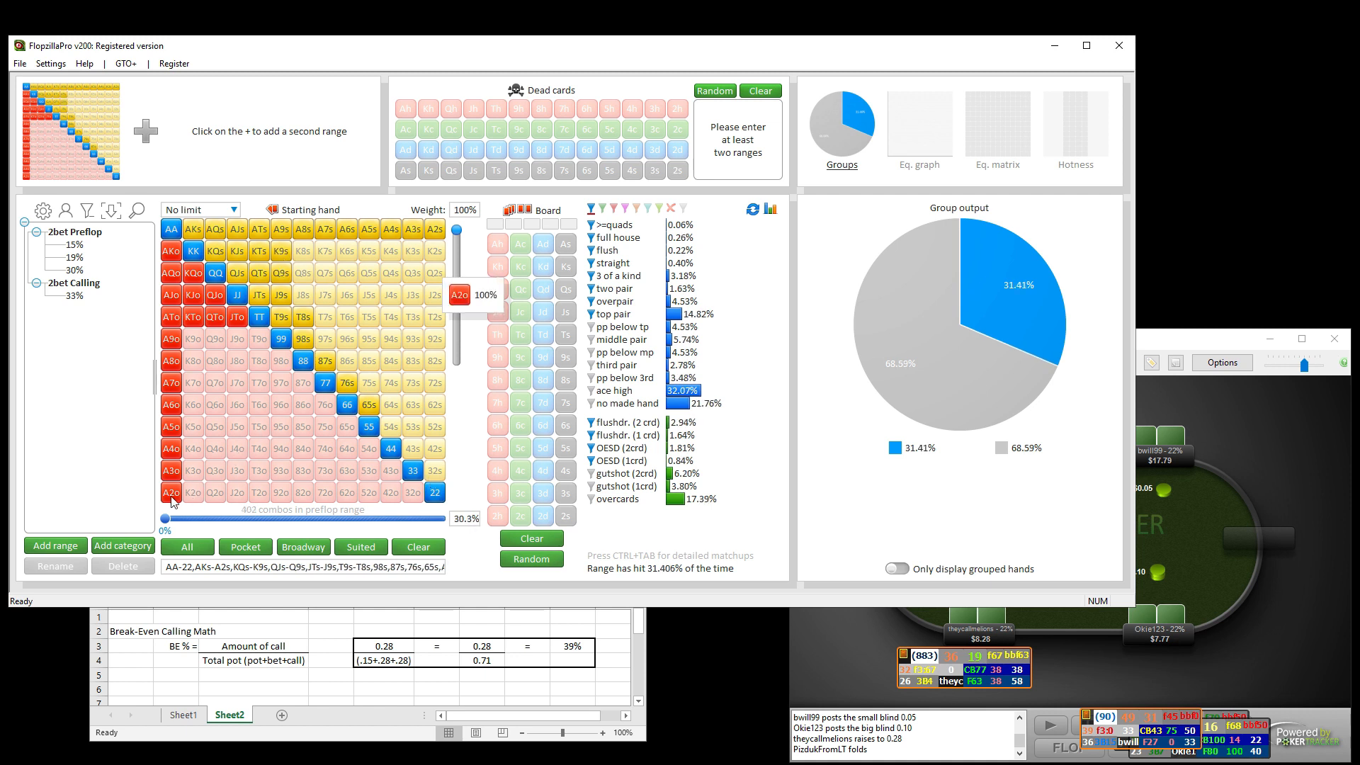
pyautogui.moveTo(171, 492); pyautogui.dragTo(177, 345)
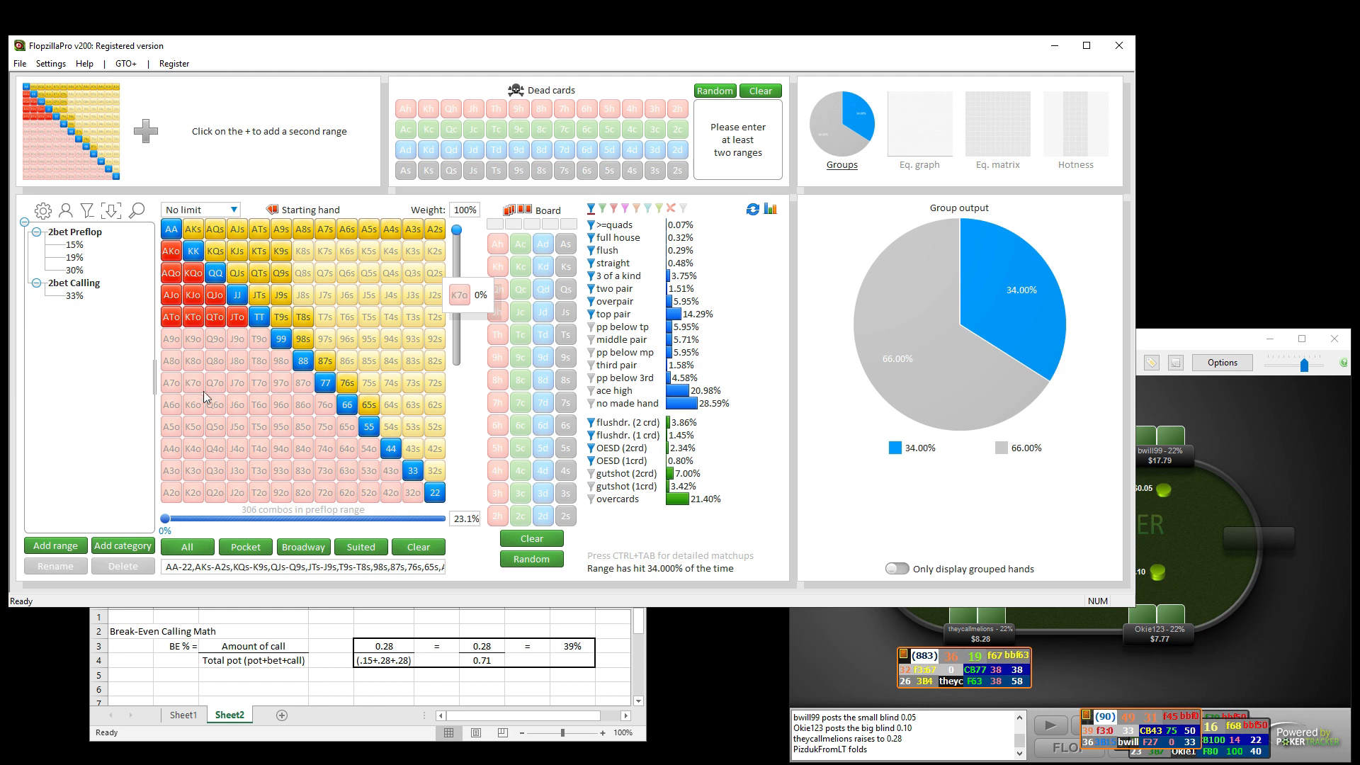
pyautogui.moveTo(237, 320); pyautogui.dragTo(214, 324)
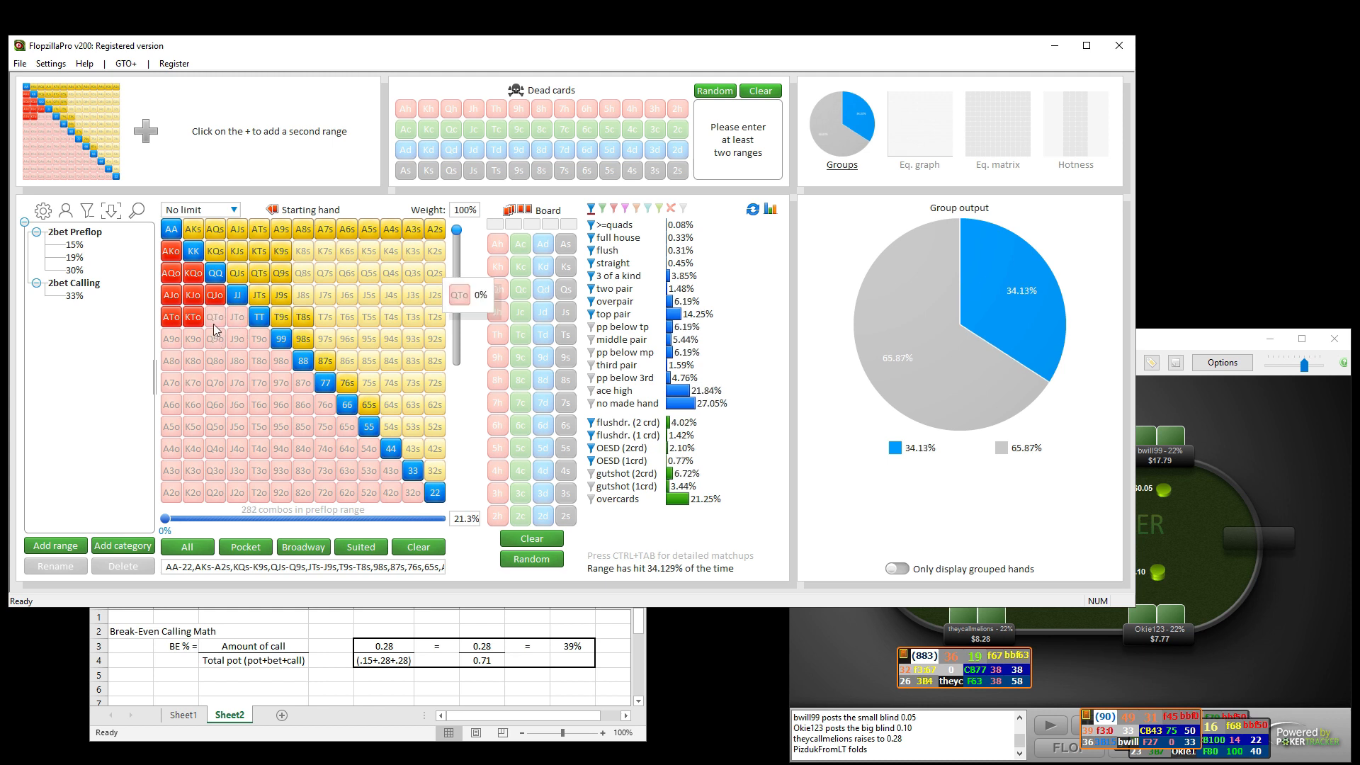
# Put 97s, 86s and 75s back into the opener's range and add A9o and A8o
pyautogui.click(324, 338)
pyautogui.click(347, 360)
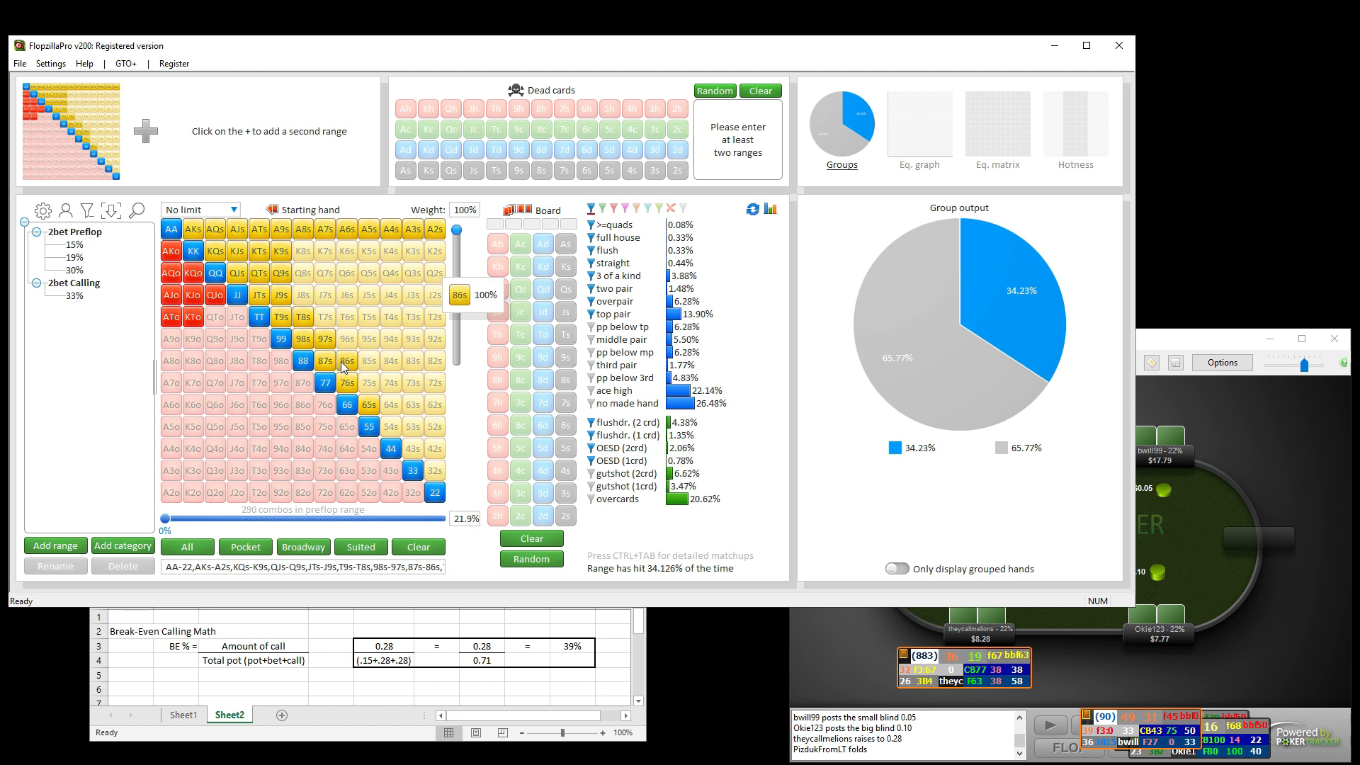
pyautogui.click(369, 382)
pyautogui.click(170, 339)
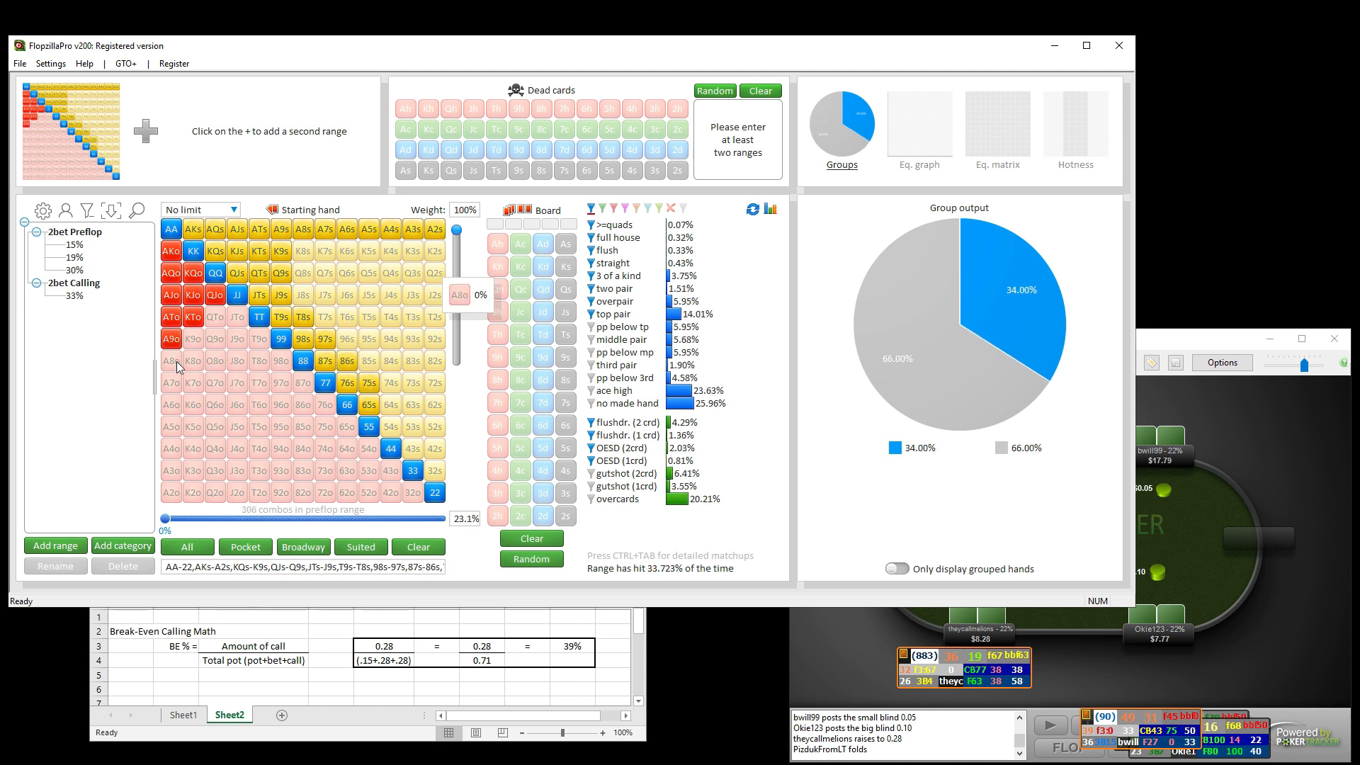
pyautogui.click(176, 362)
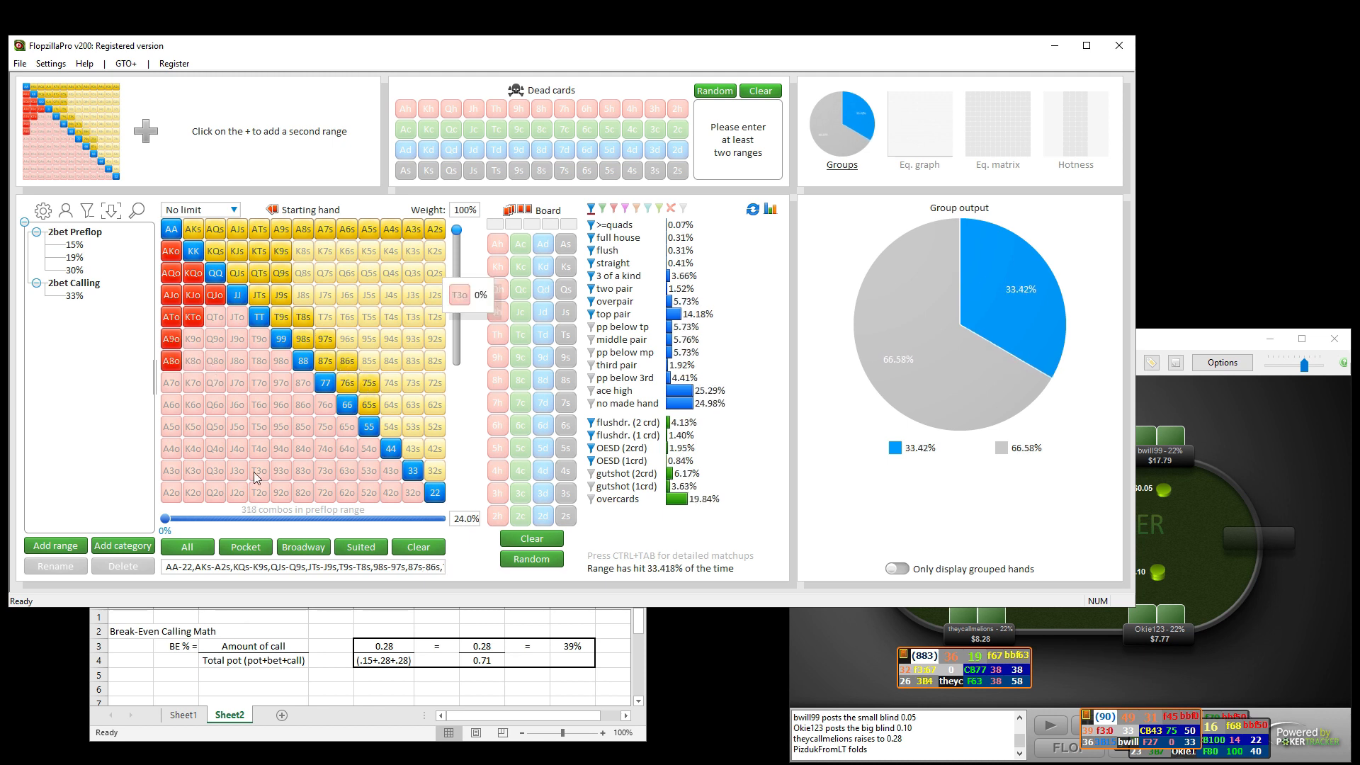
# Refine the opener's range by adding 54s, K8s, Q8s and J8s and leaving out 64s and 75s
pyautogui.click(390, 404)
pyautogui.click(390, 426)
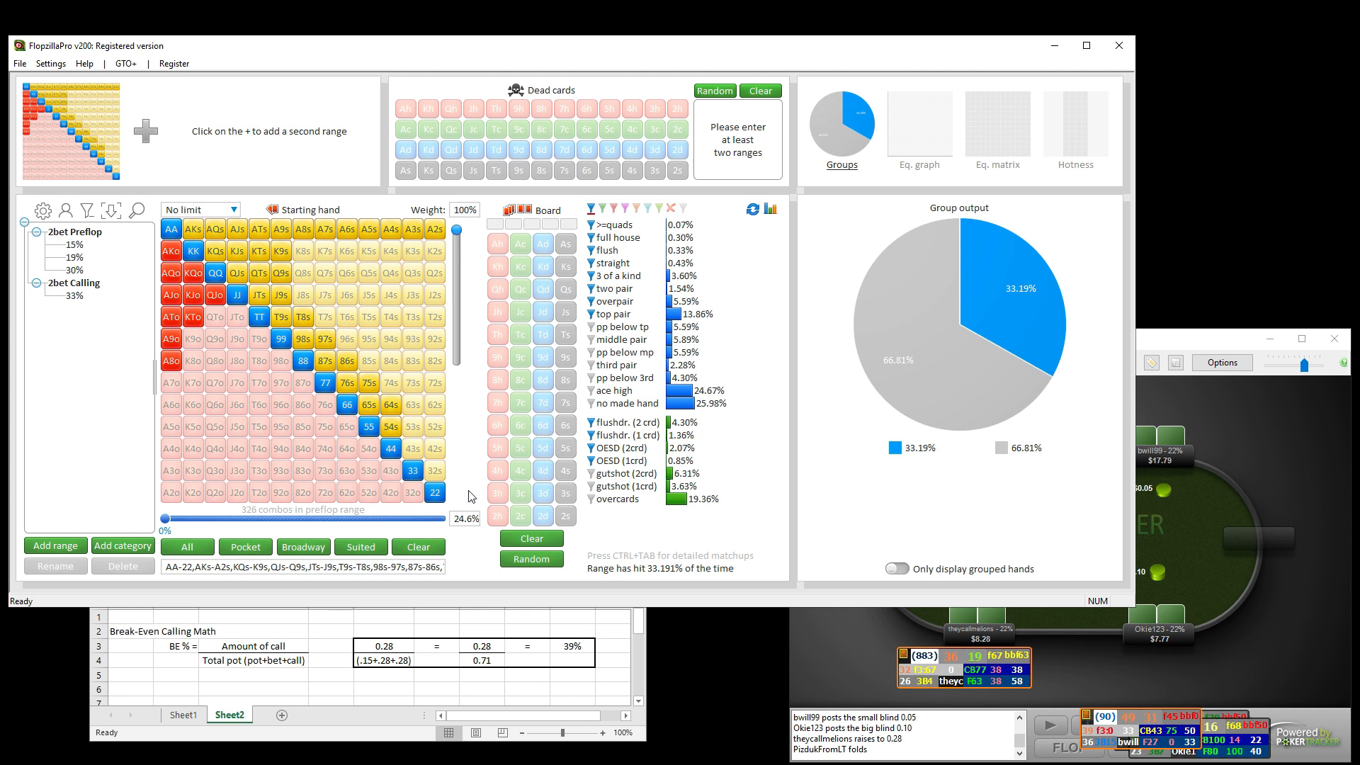
pyautogui.click(390, 405)
pyautogui.click(368, 382)
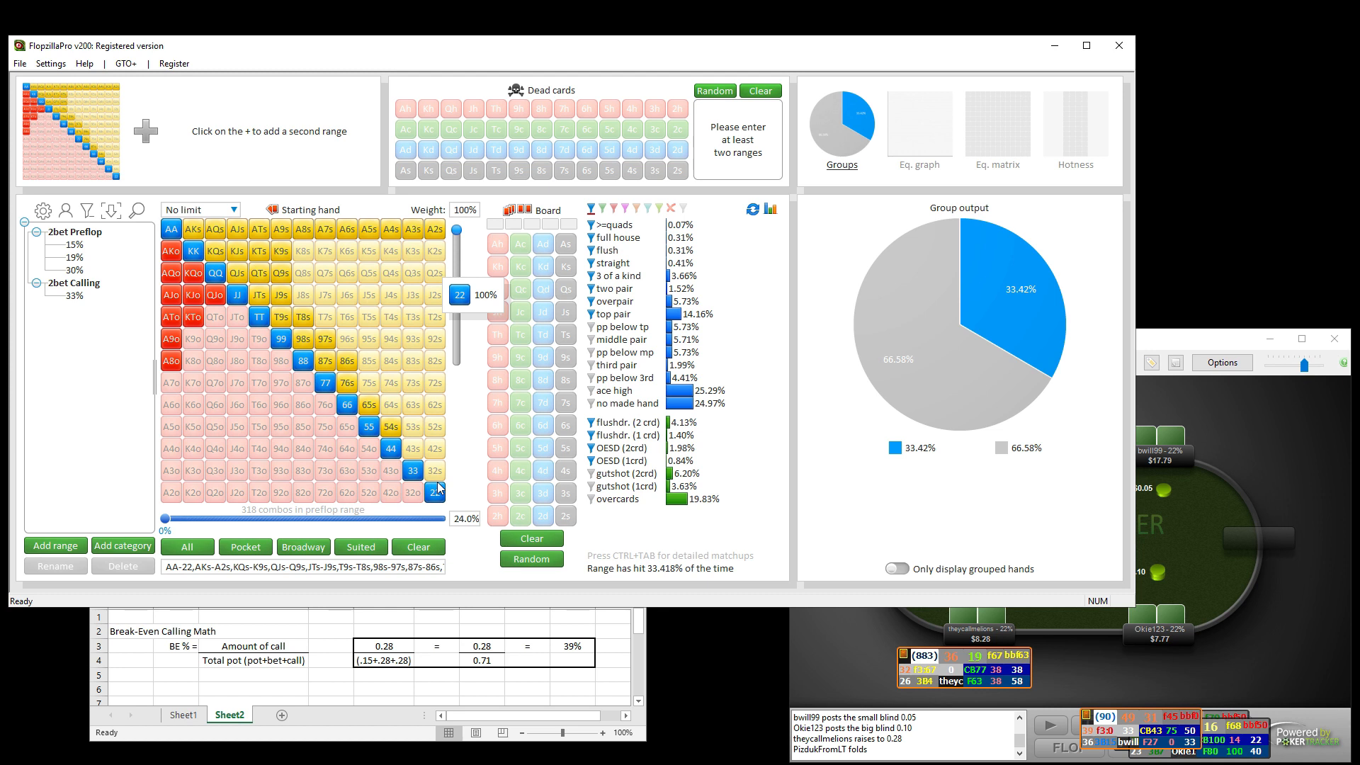
pyautogui.moveTo(303, 250); pyautogui.dragTo(303, 295)
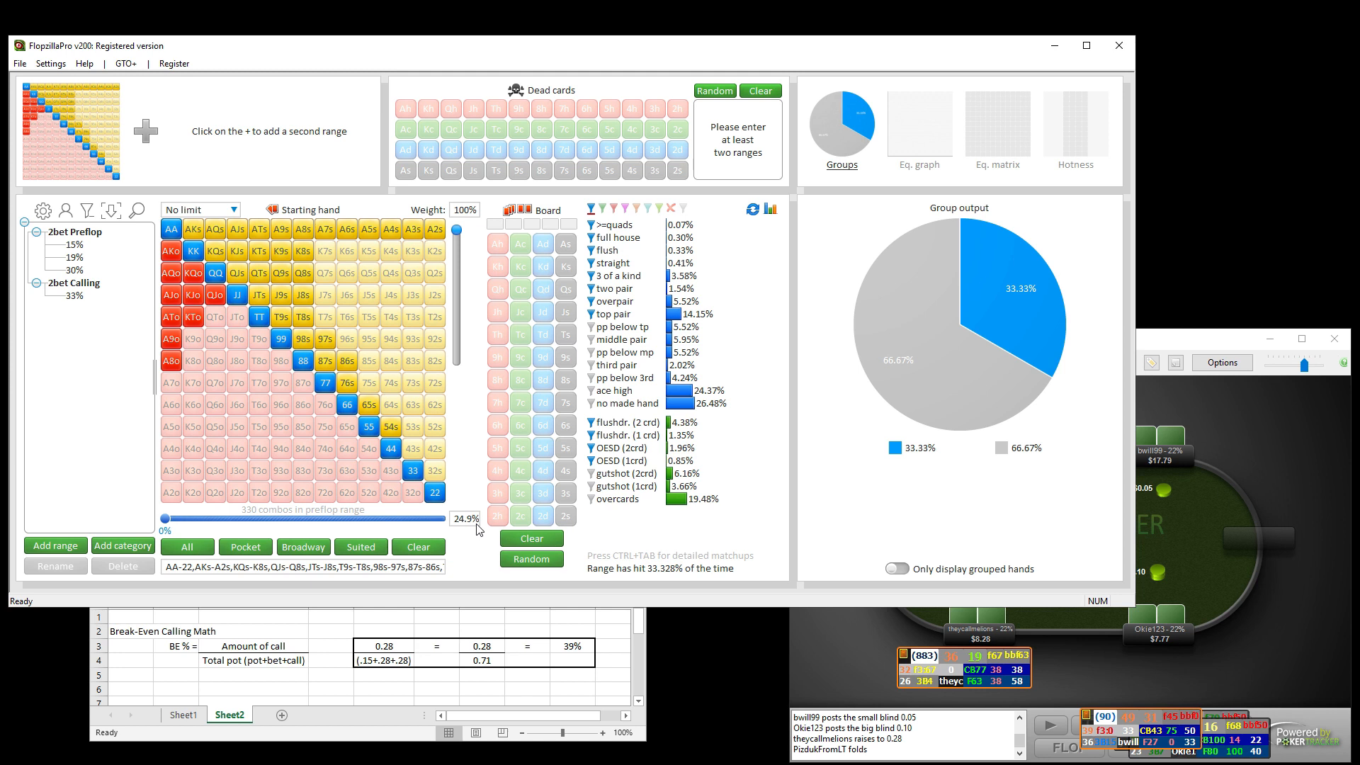
# Try adding J2s and T5s to the opener's range, and take both out again
pyautogui.click(434, 295)
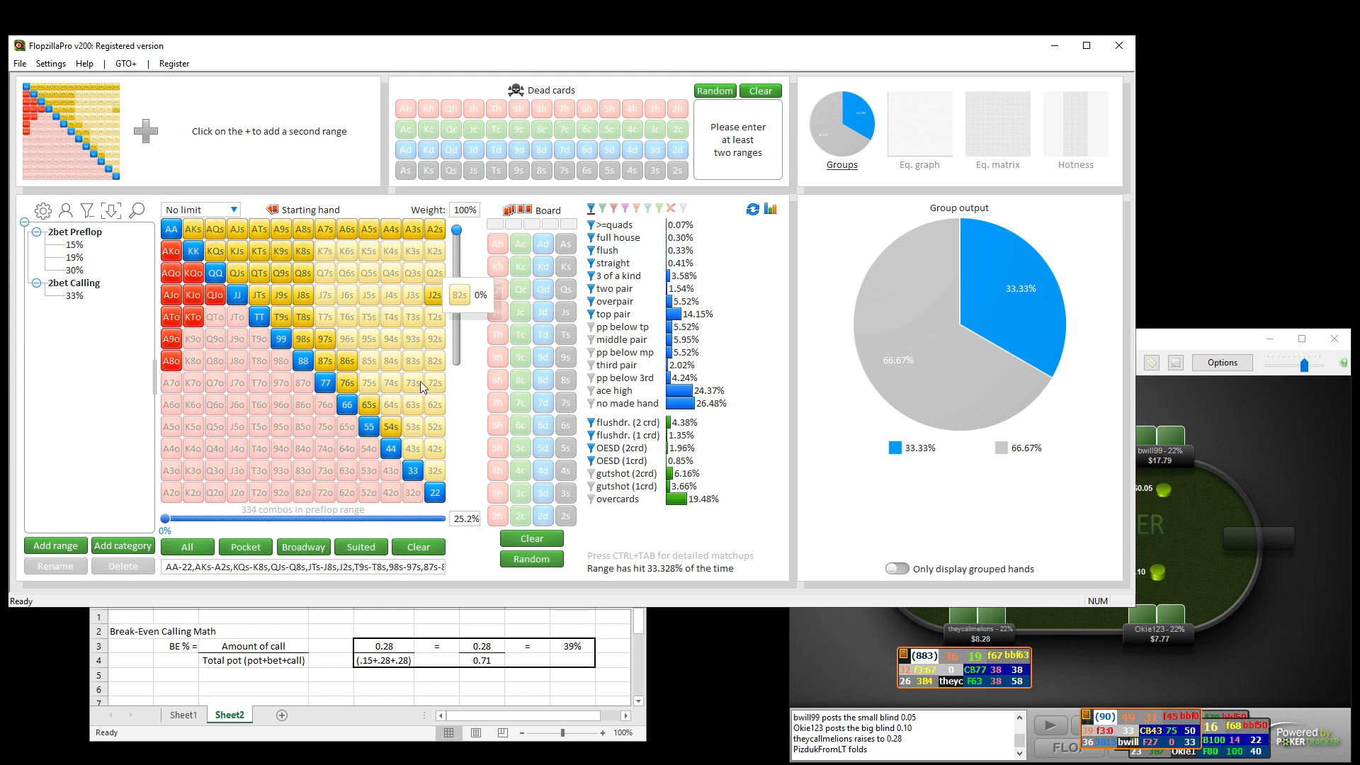
pyautogui.click(369, 317)
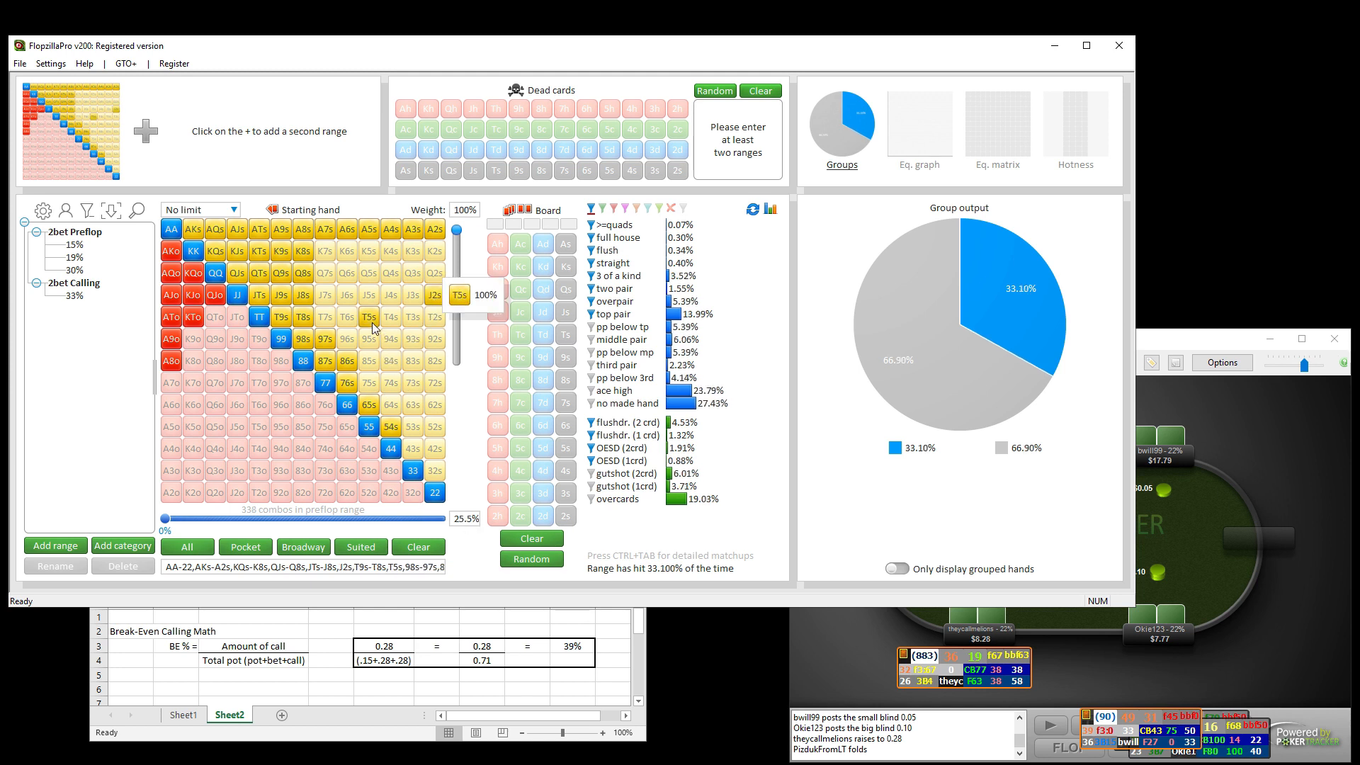
pyautogui.click(371, 321)
pyautogui.click(433, 301)
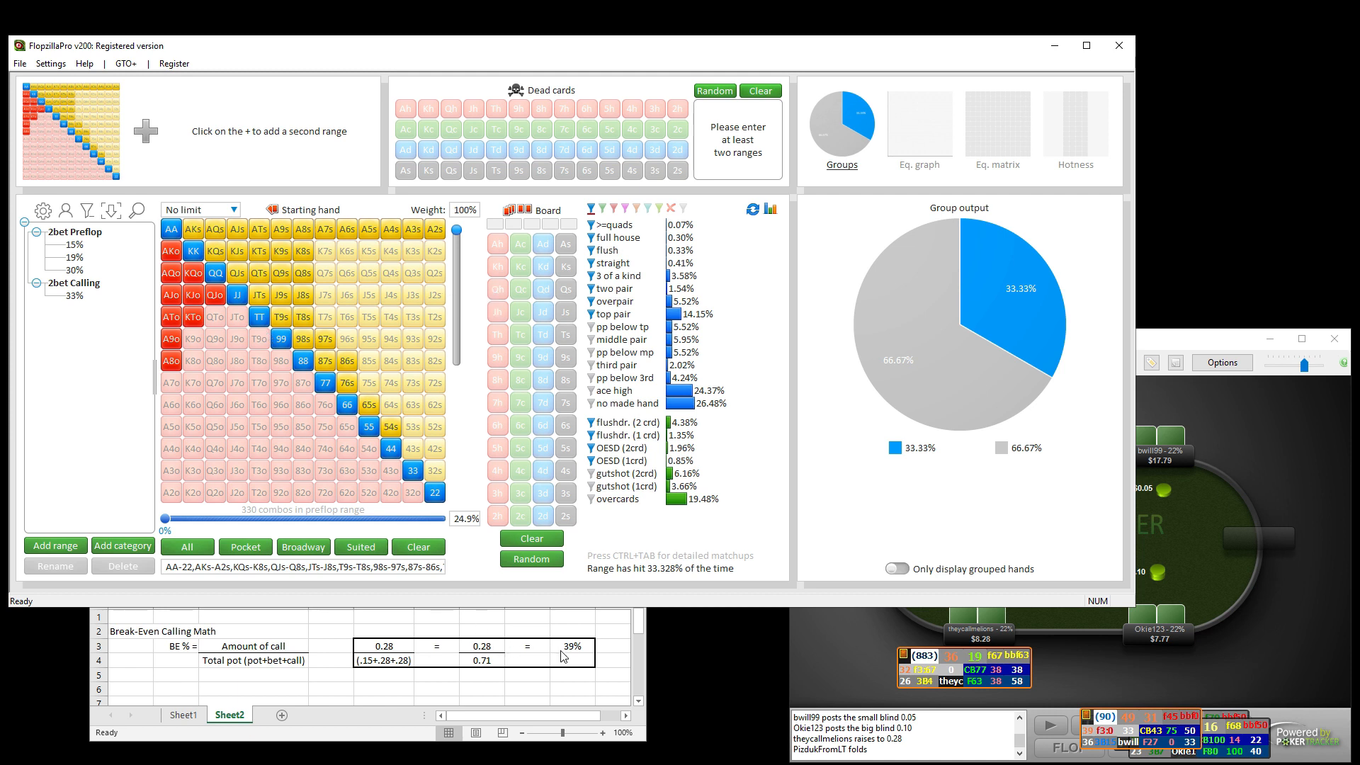
# Check the hero's hand in the replayer and add a second FlopzillaPro range containing only JTs
pyautogui.click(902, 542)
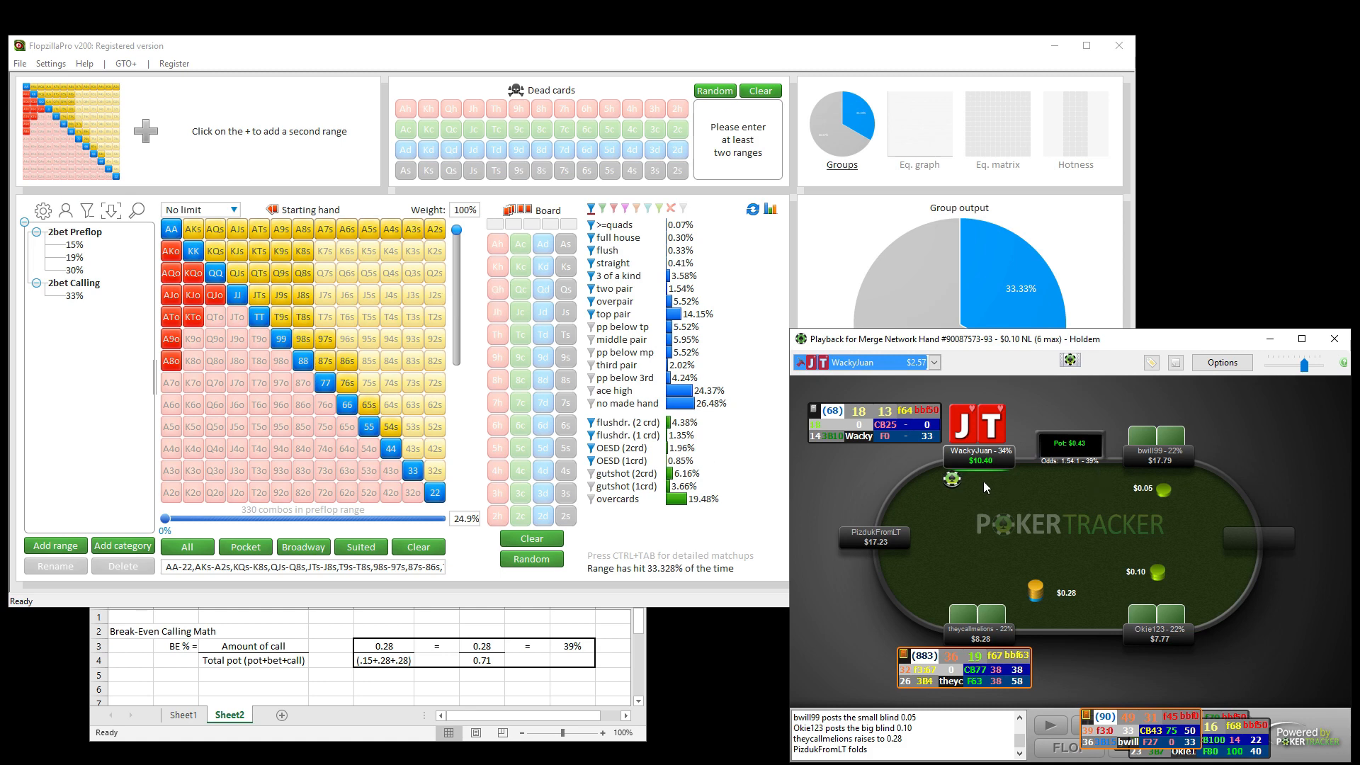
pyautogui.click(146, 134)
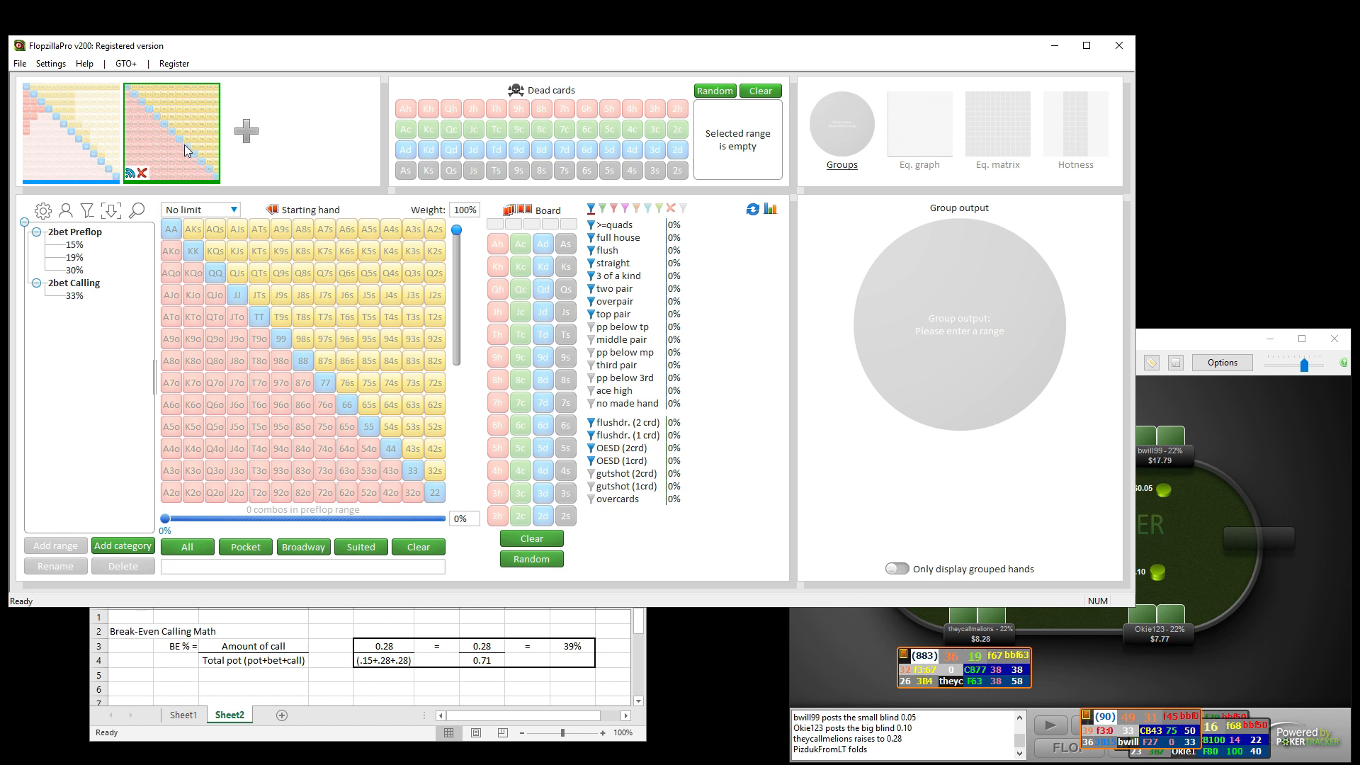
pyautogui.click(258, 295)
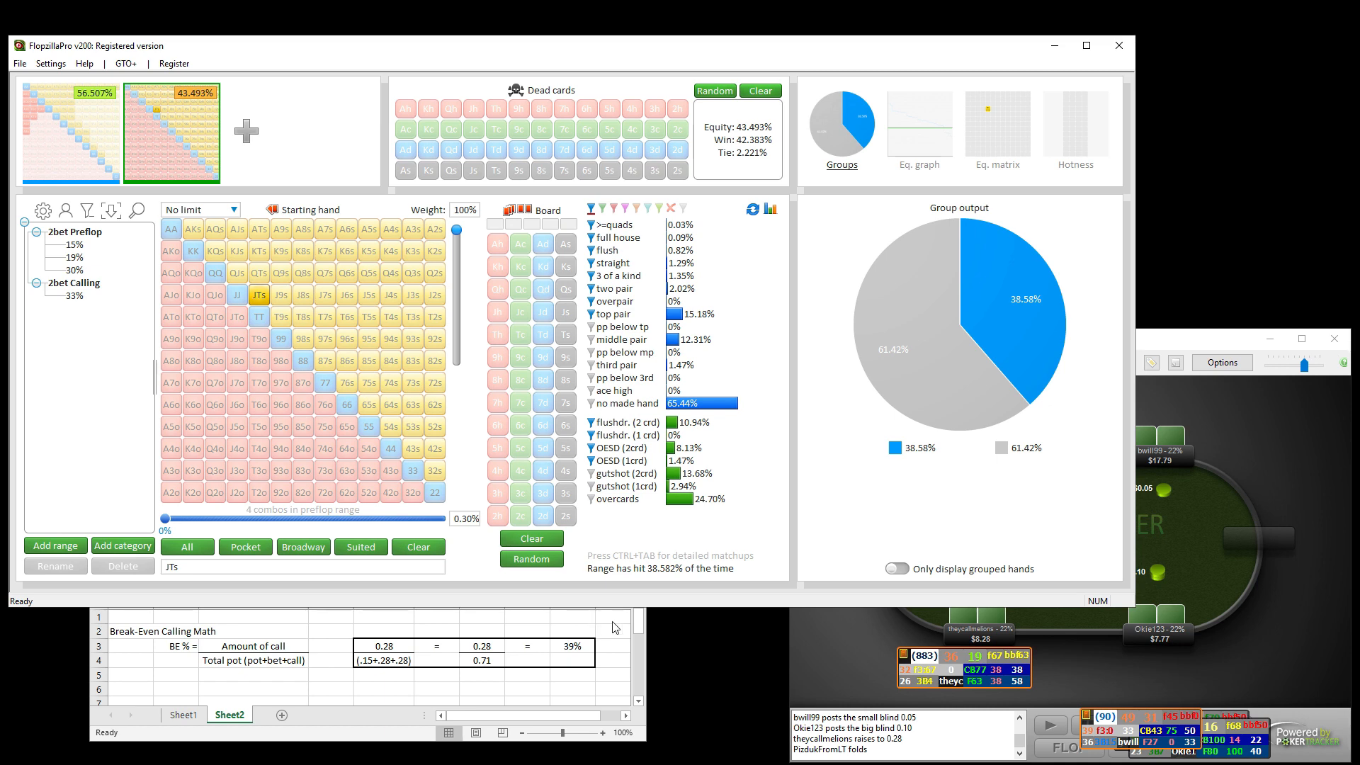
# Advance the hand replay to the flop and set the FlopzillaPro board to 9d 9h 4h
pyautogui.click(922, 636)
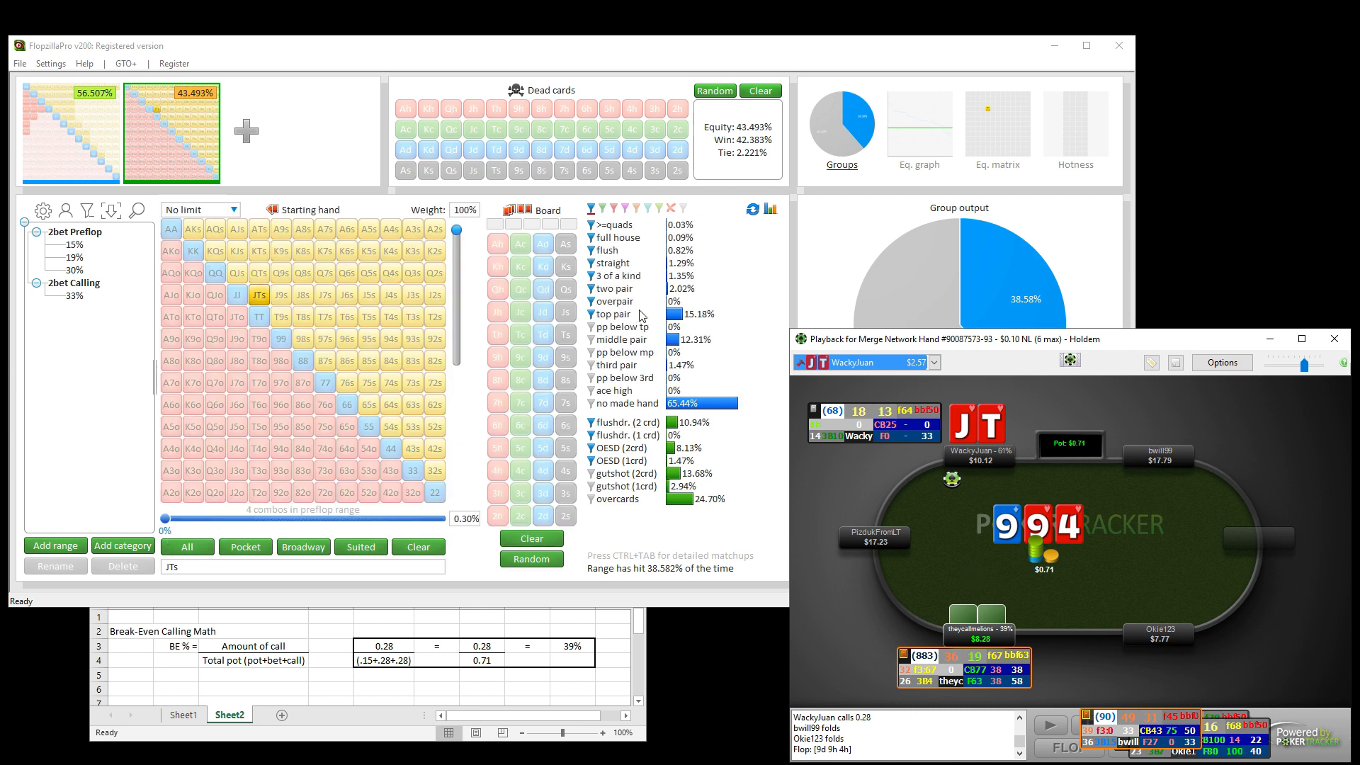
pyautogui.click(542, 360)
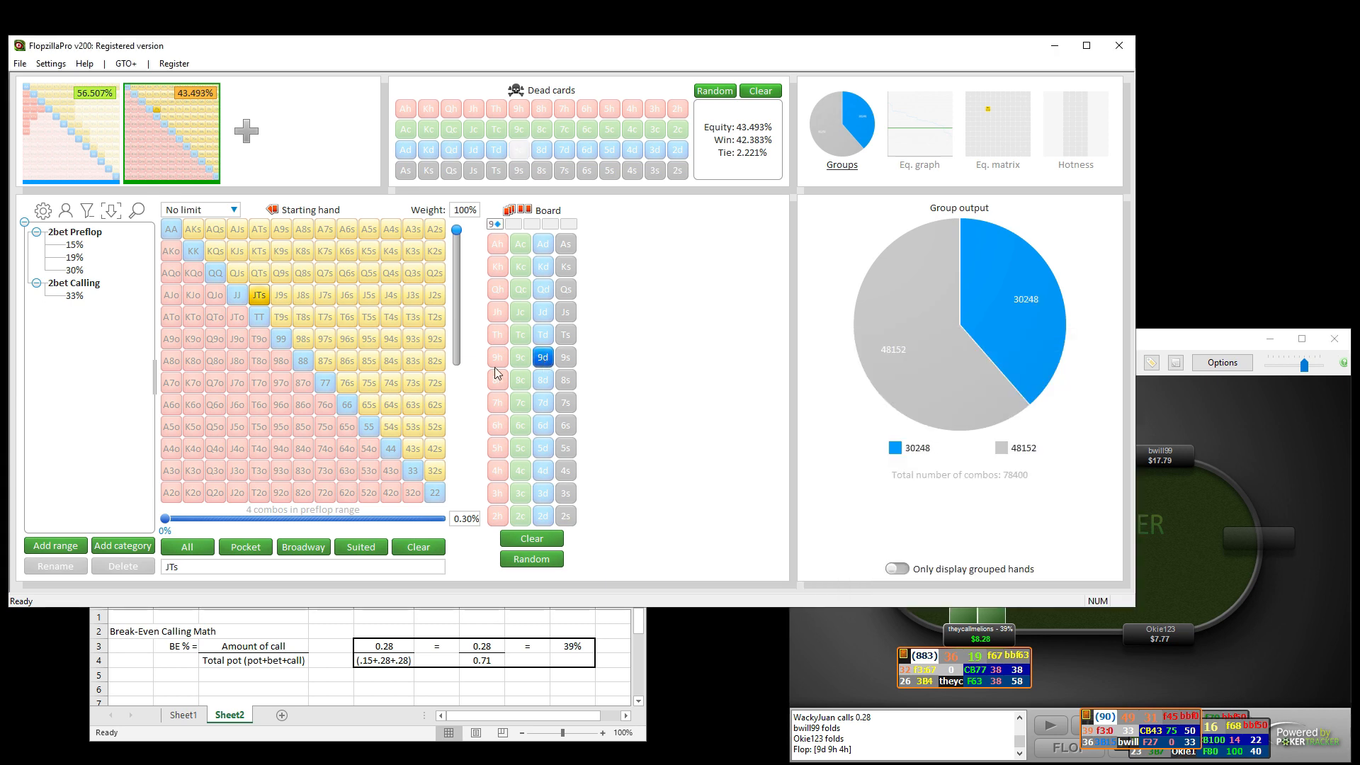
pyautogui.click(496, 363)
pyautogui.click(499, 469)
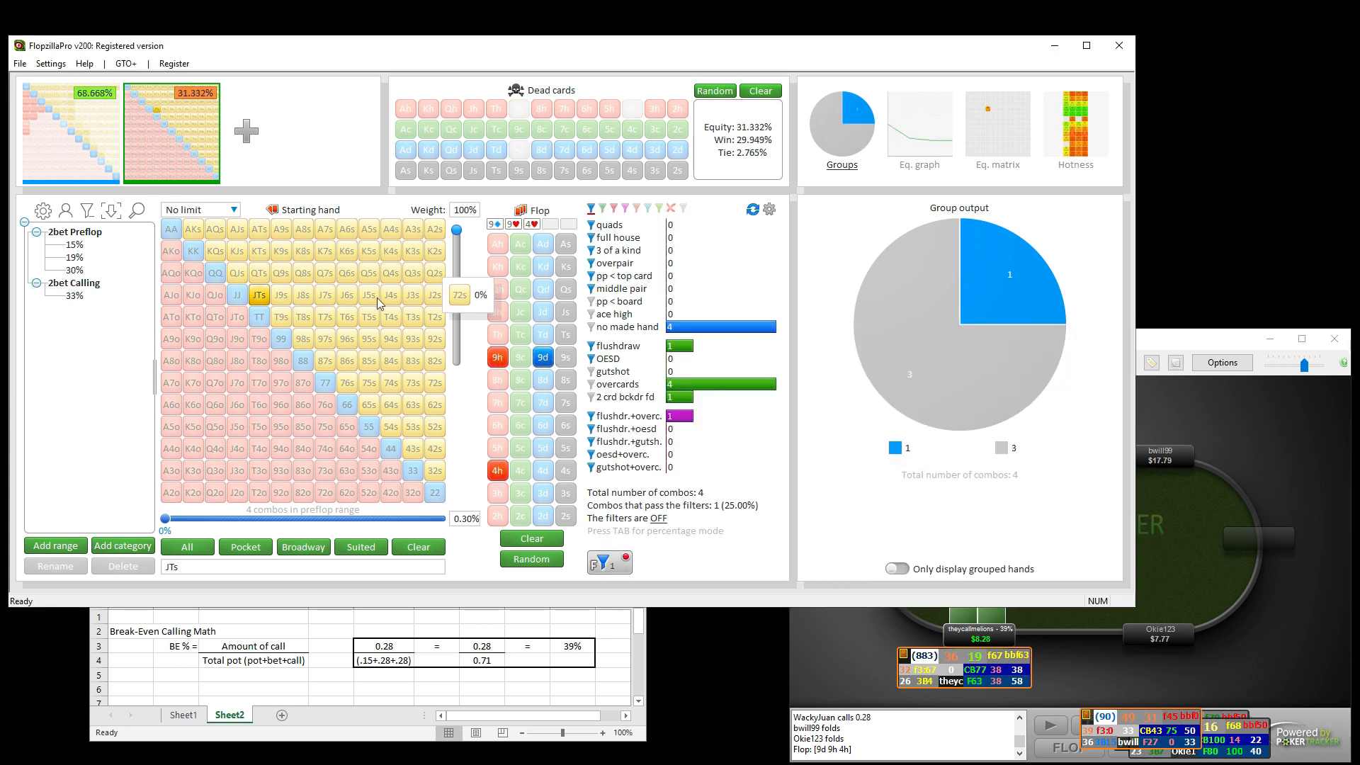
# Compare the JTs equity with the Excel break-even math and the preflop spot in the replayer, and view the opener's range on the flop
pyautogui.moveTo(188, 113)
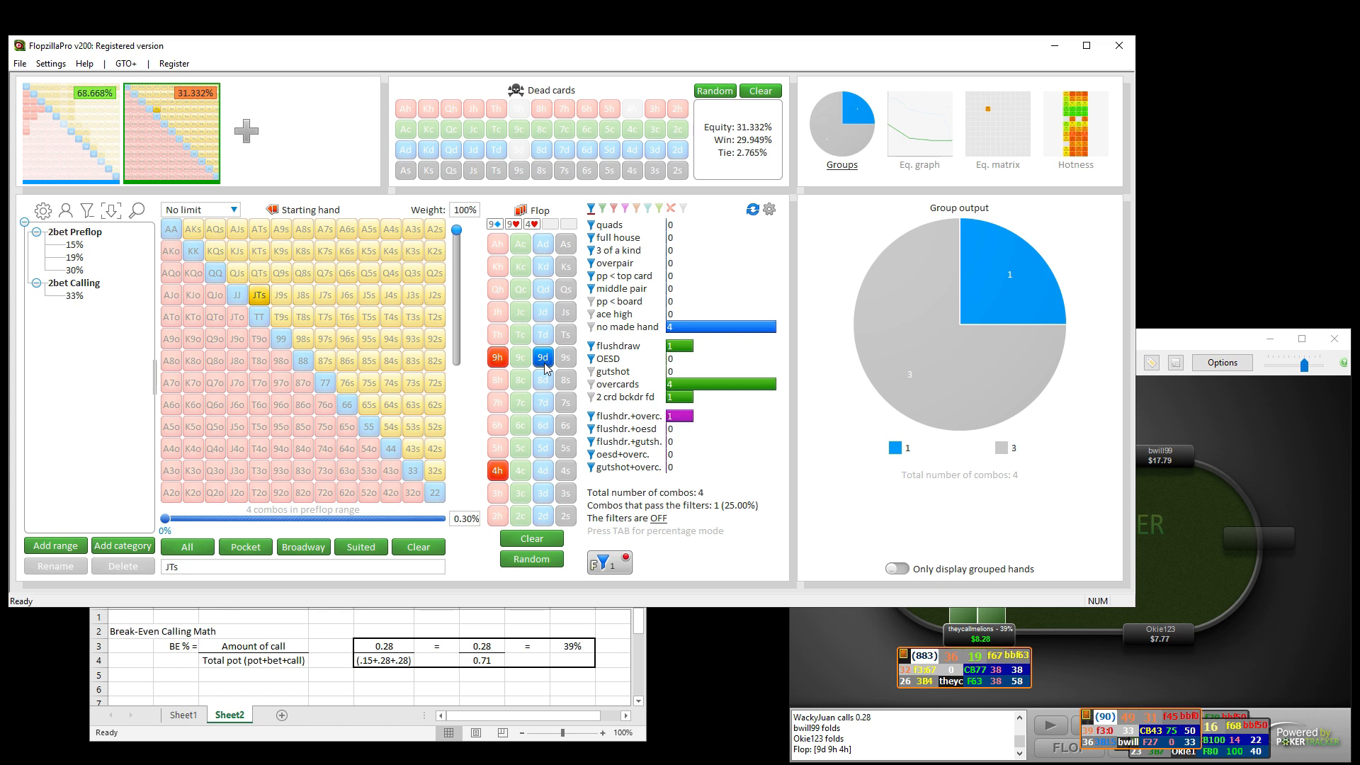
pyautogui.click(1224, 568)
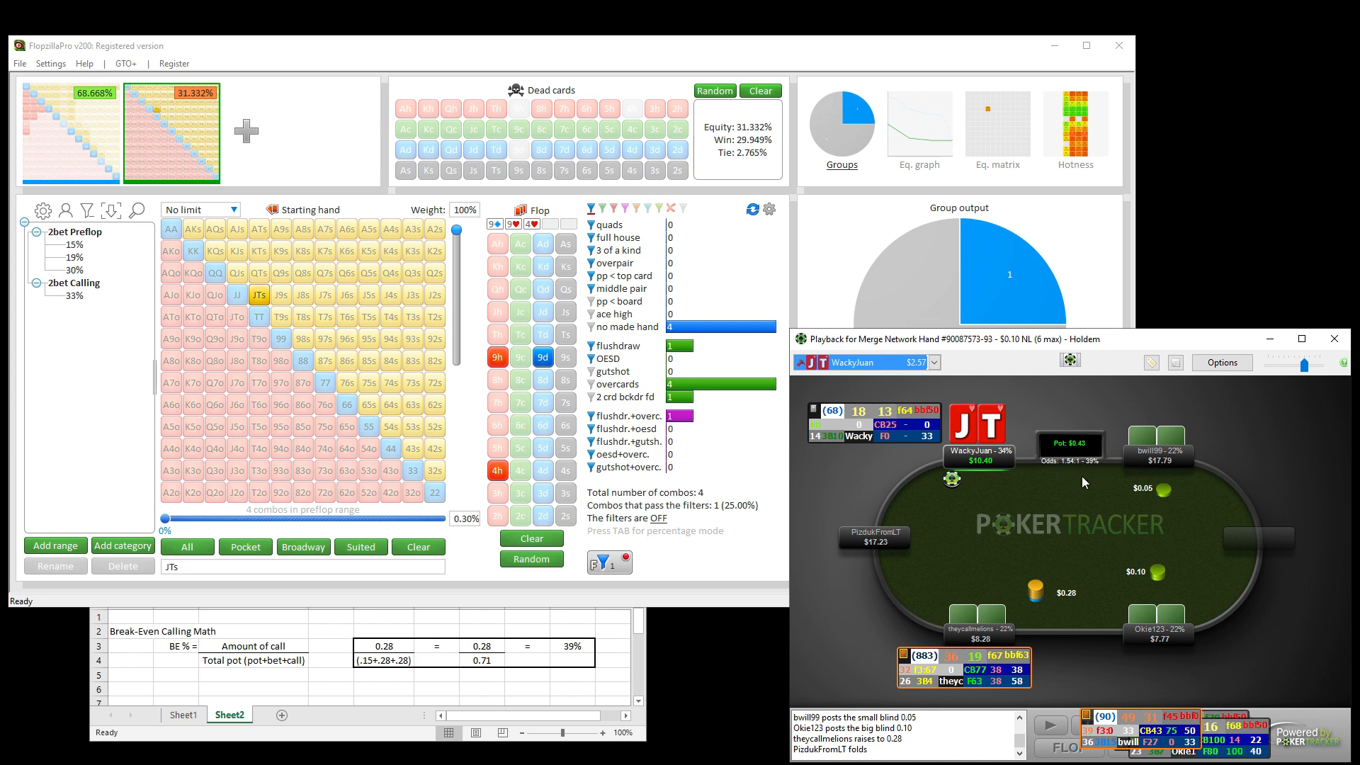
pyautogui.click(573, 647)
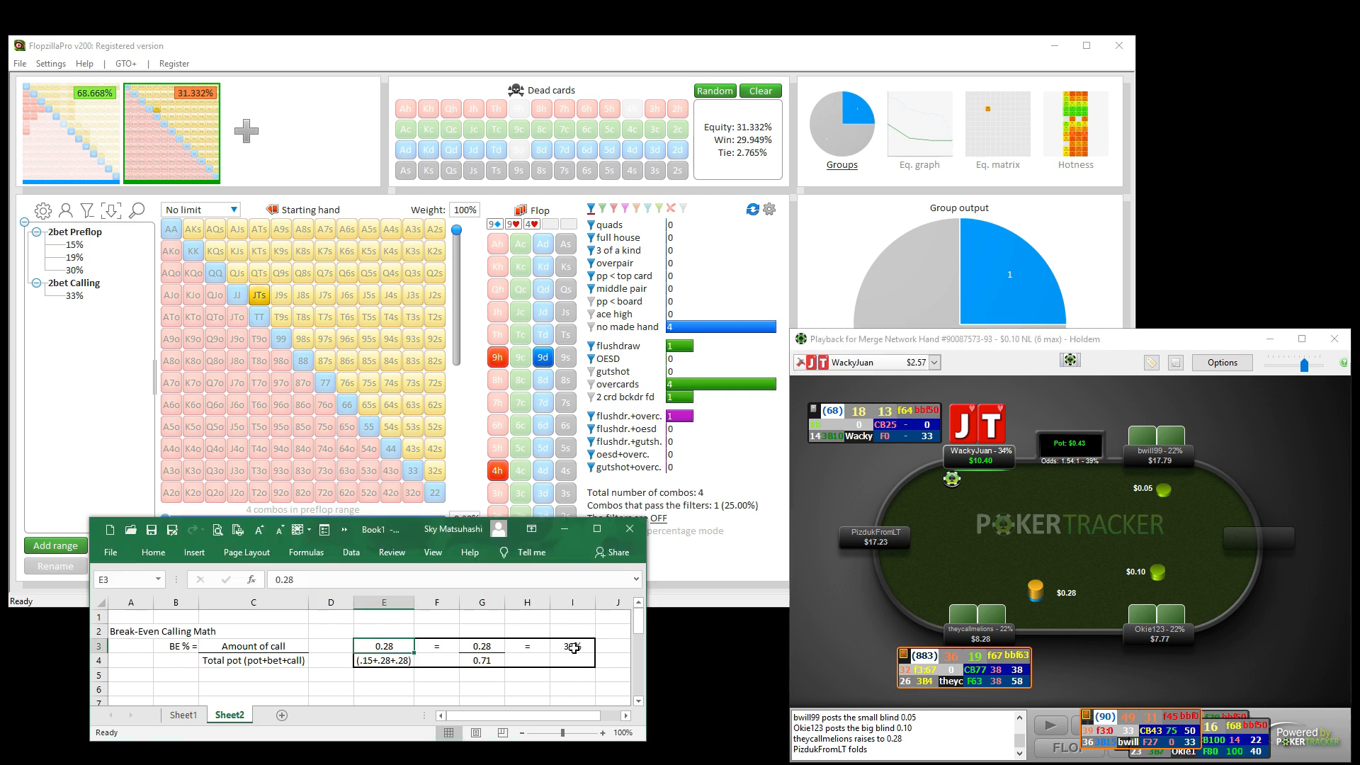
pyautogui.click(1041, 496)
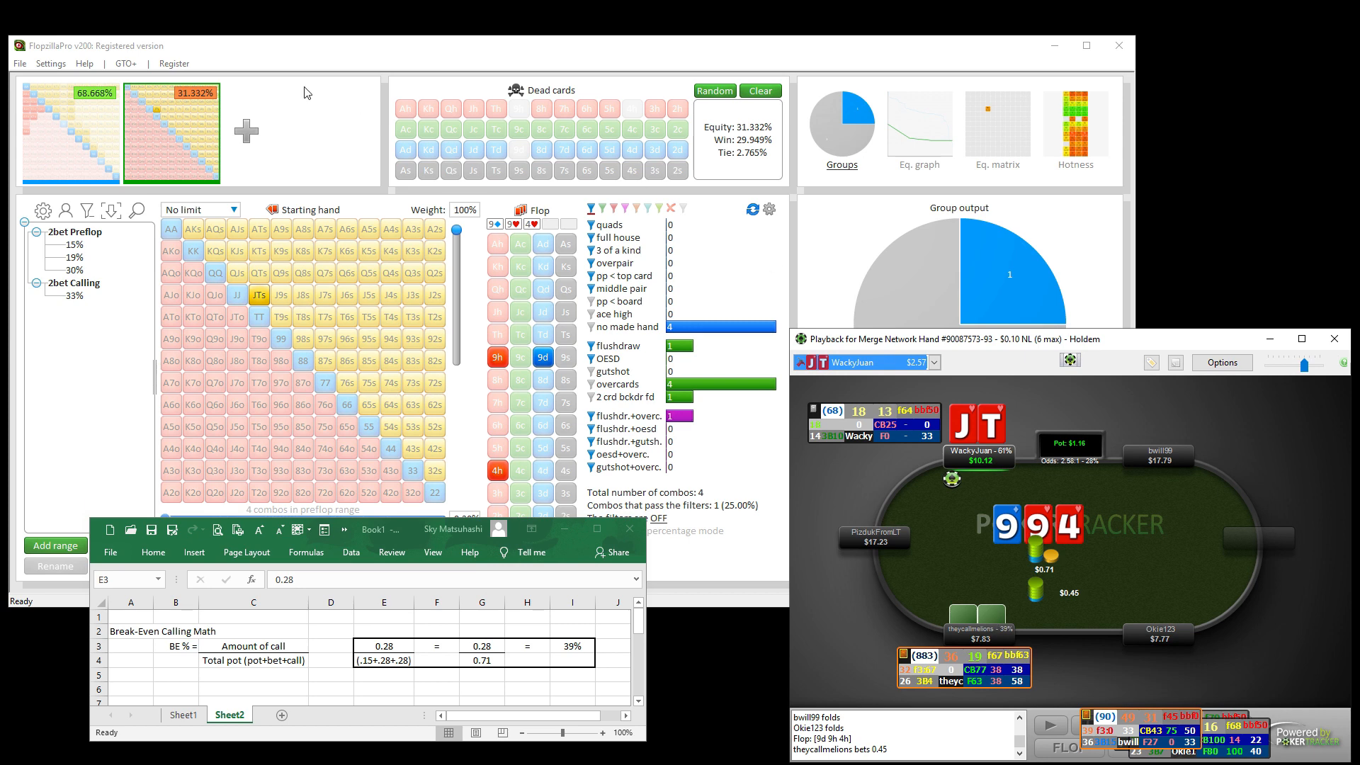
pyautogui.click(84, 148)
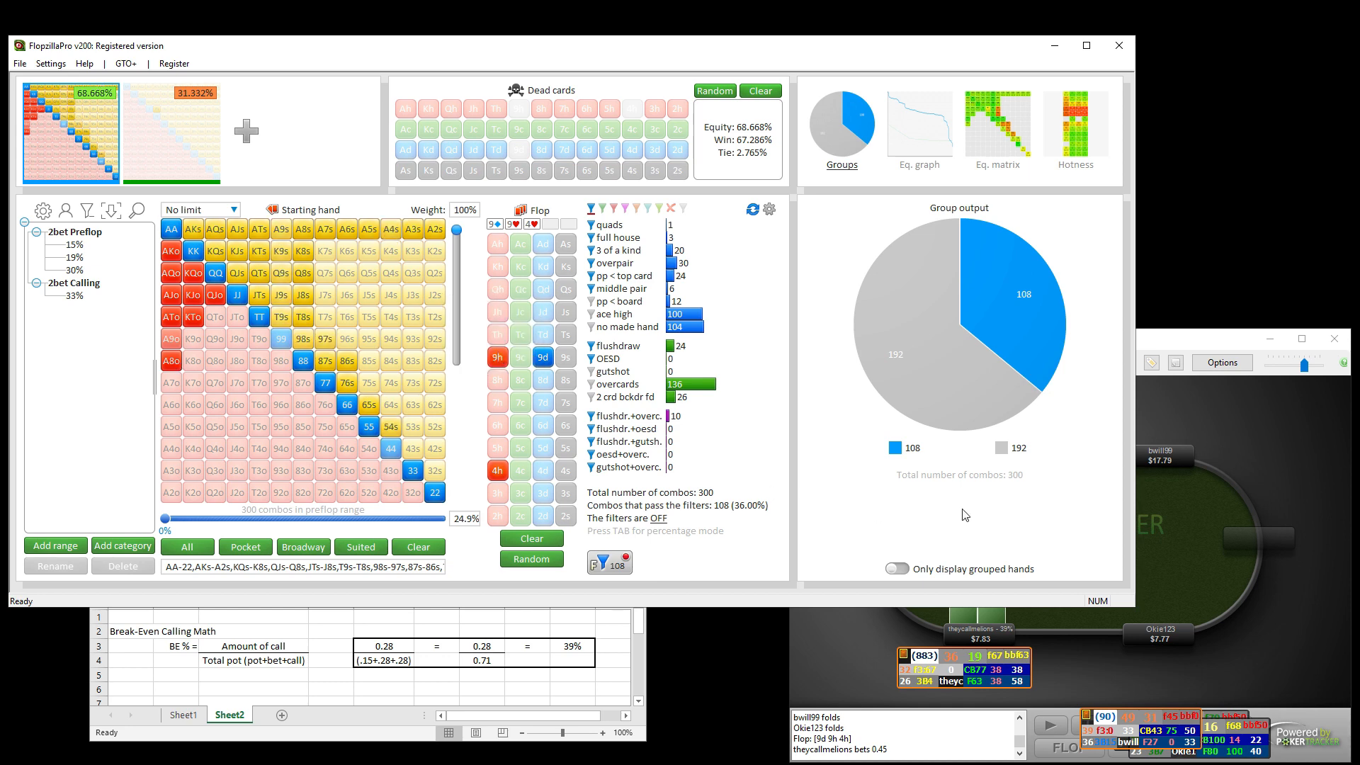
# Replay the hand in the replayer from the flop bet through the turn and river to the showdown
pyautogui.click(1184, 516)
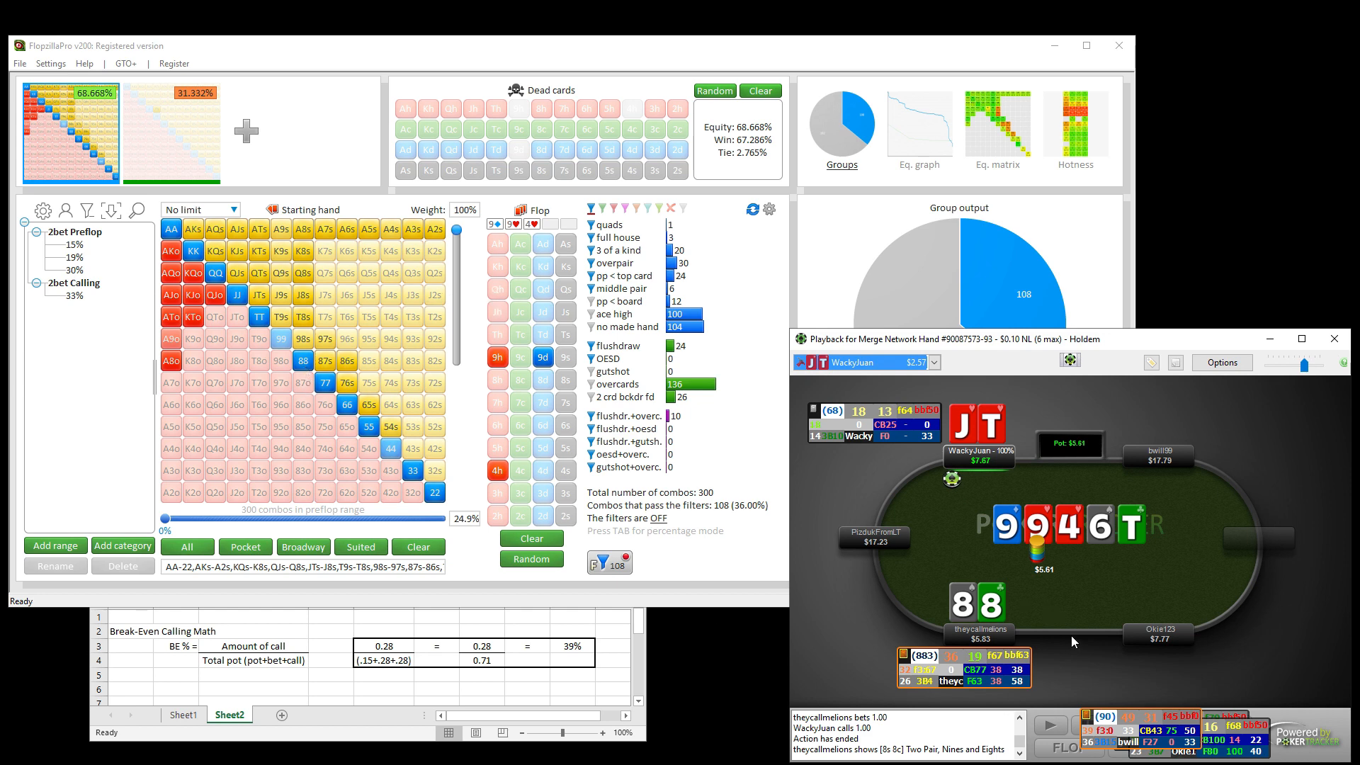
pyautogui.scroll(10, 1070, 635)
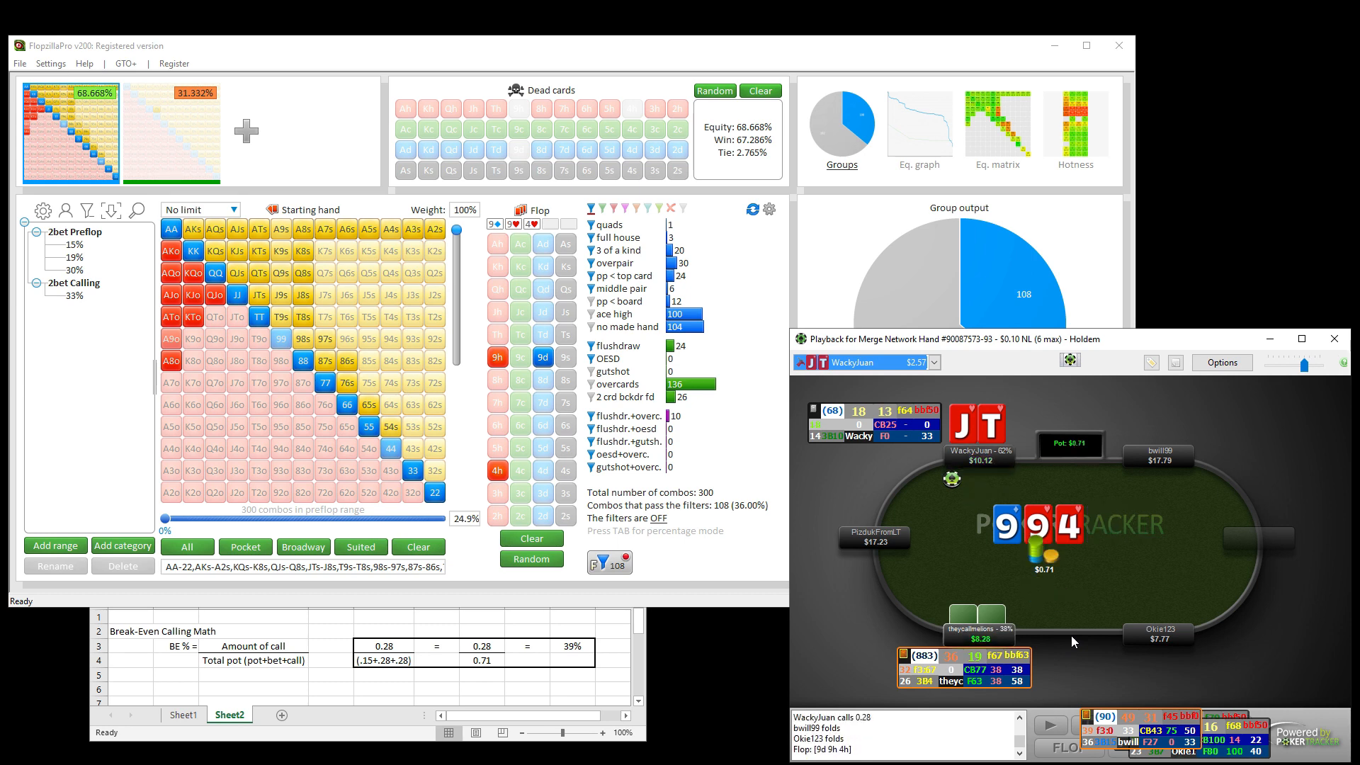
pyautogui.scroll(-1, 1071, 635)
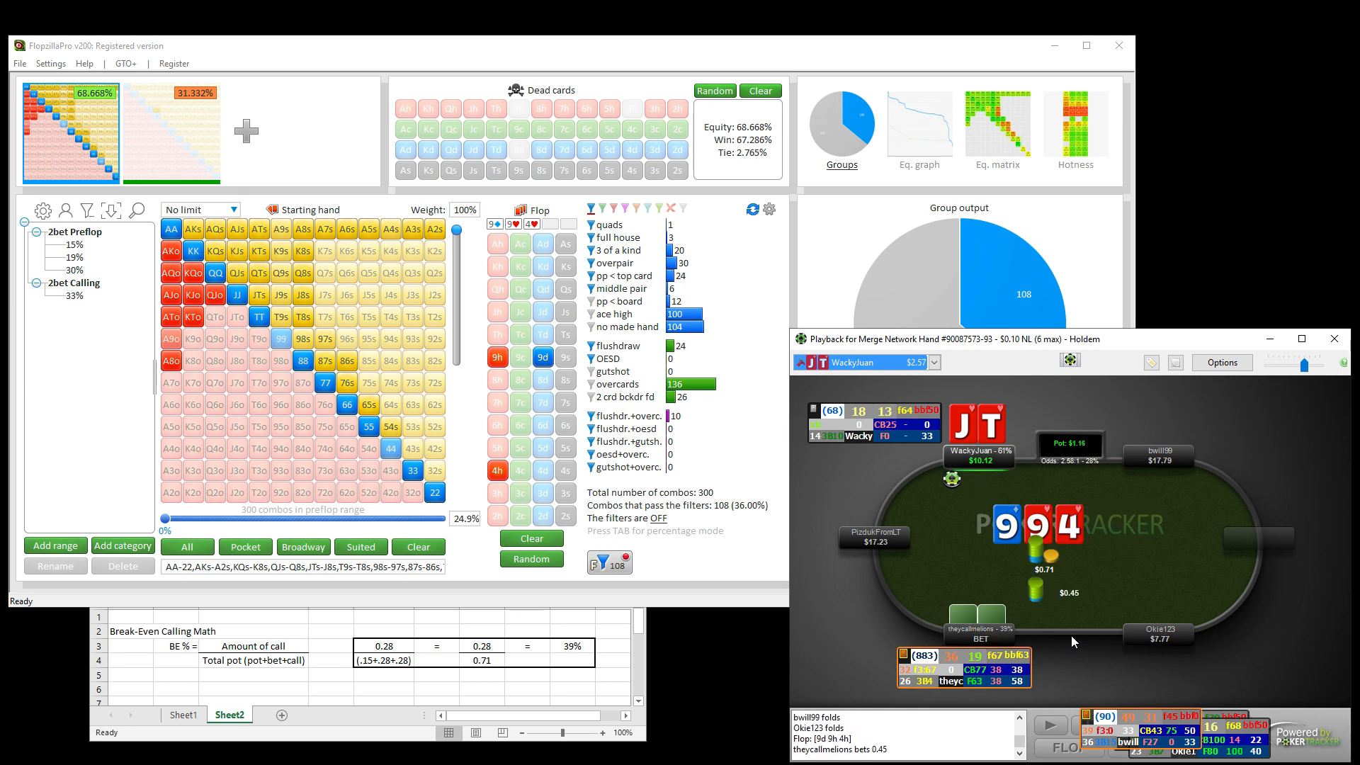
pyautogui.scroll(-2, 1071, 635)
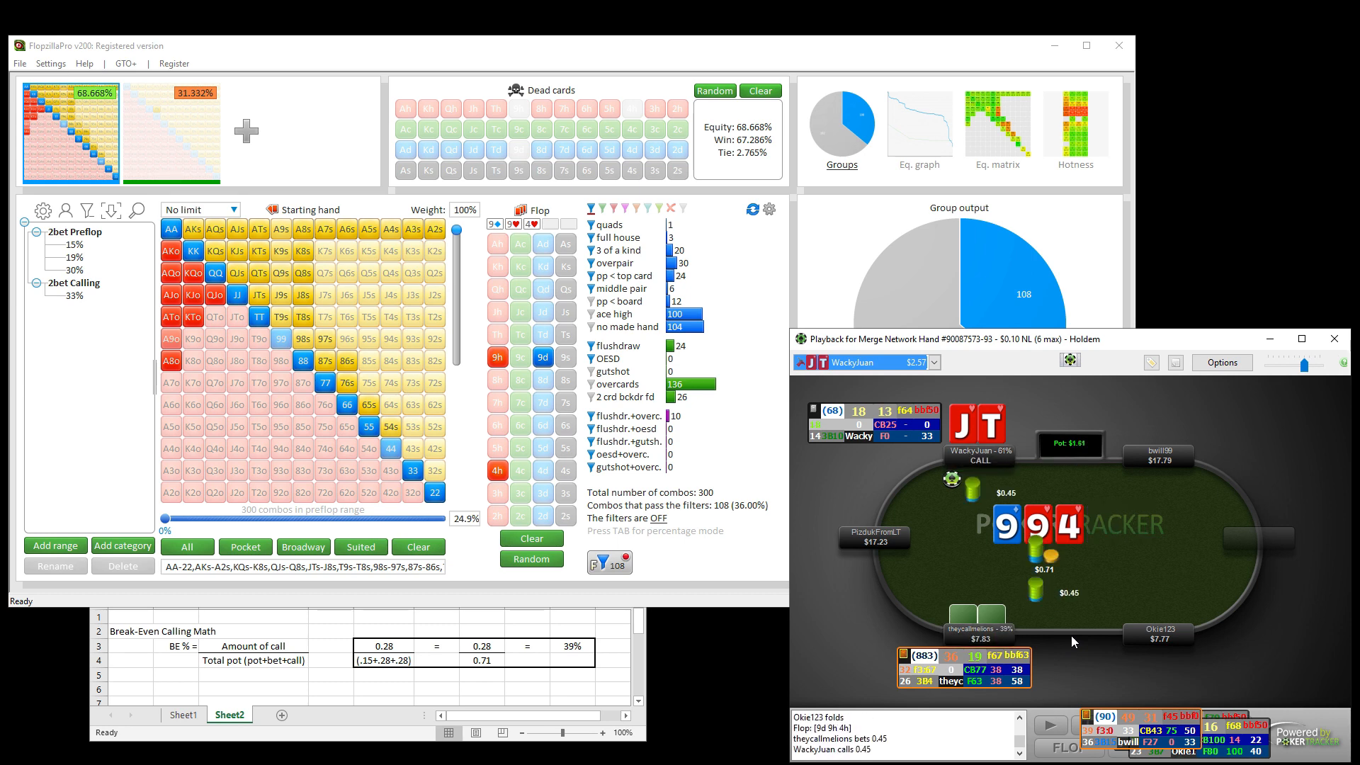
pyautogui.scroll(-1, 1071, 635)
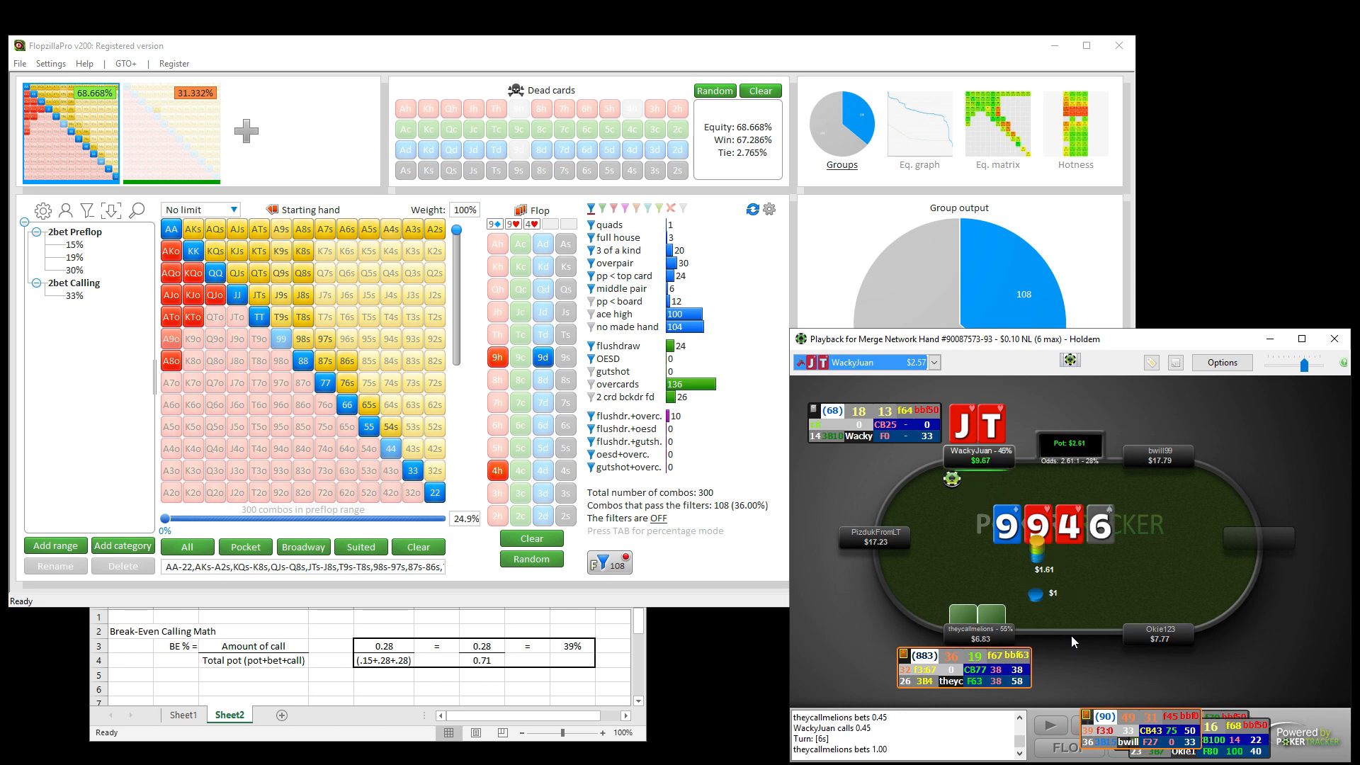
pyautogui.scroll(-1, 1071, 636)
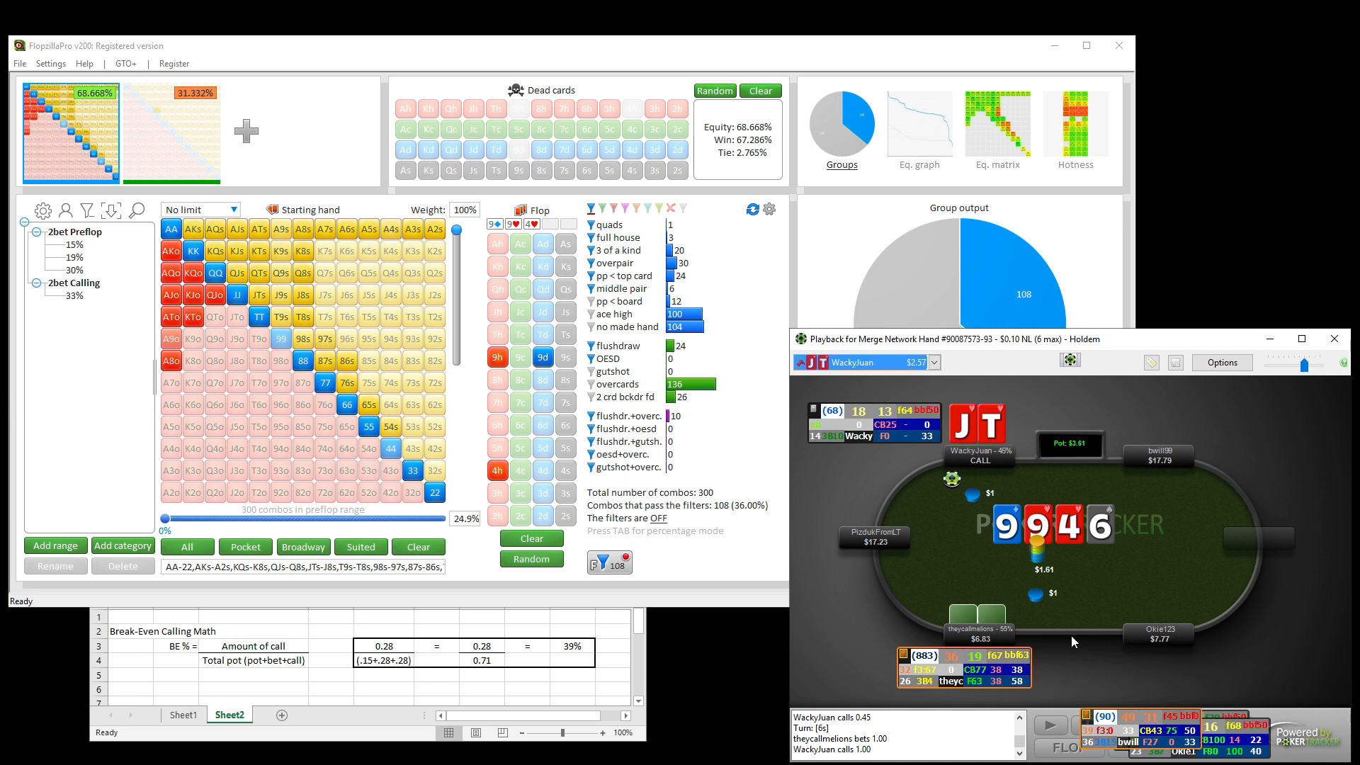
pyautogui.scroll(-1, 1071, 635)
pyautogui.scroll(-1, 1071, 636)
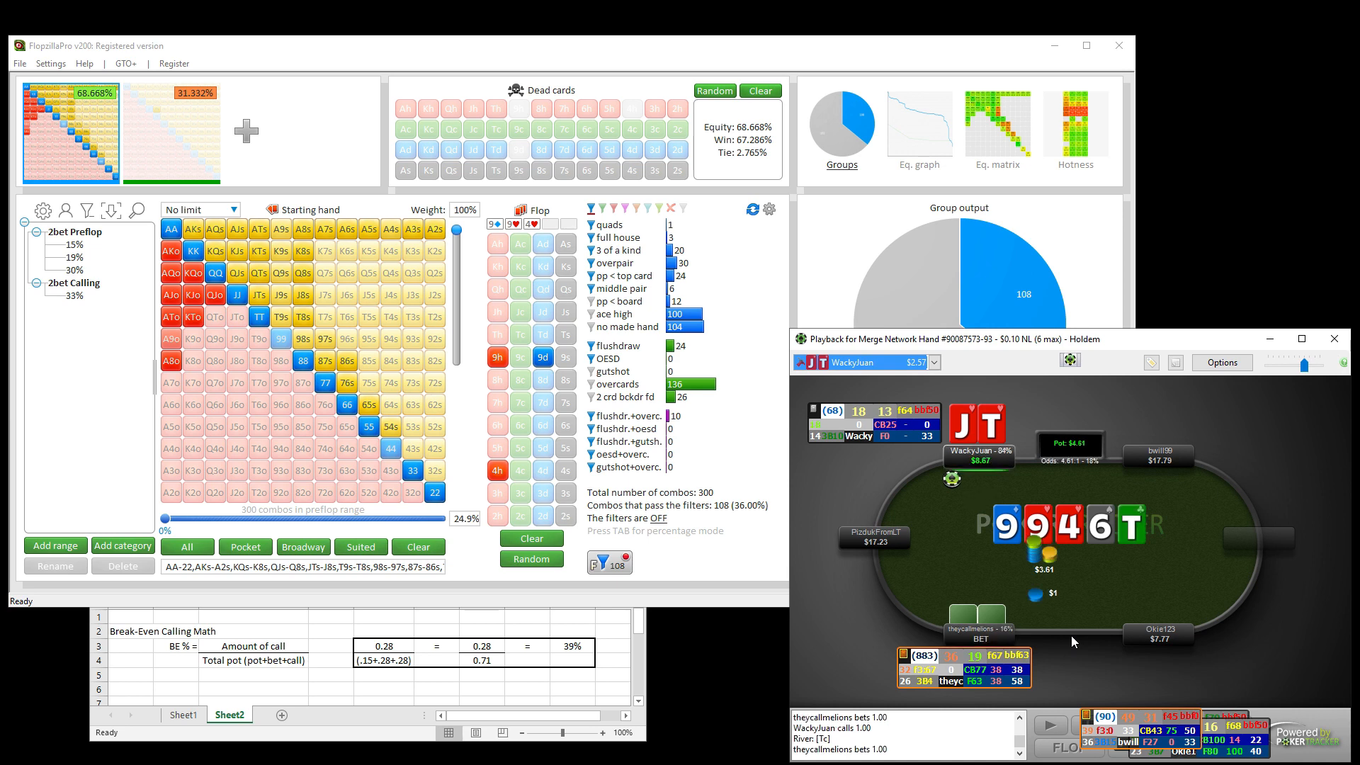
pyautogui.scroll(-1, 1071, 636)
pyautogui.scroll(-1, 1071, 636)
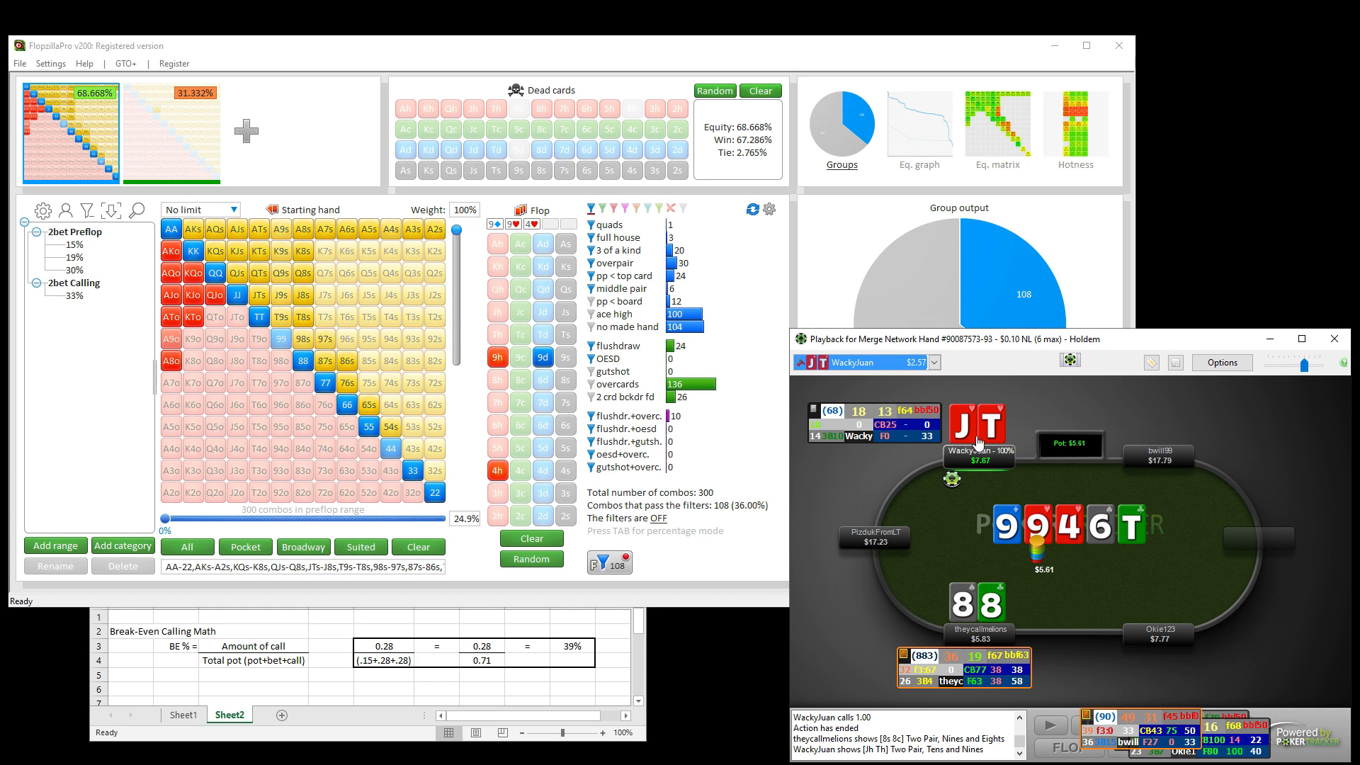
# Clear the FlopzillaPro board and rewind the hand replay to the hero's preflop decision facing the 0.28 raise
pyautogui.click(543, 538)
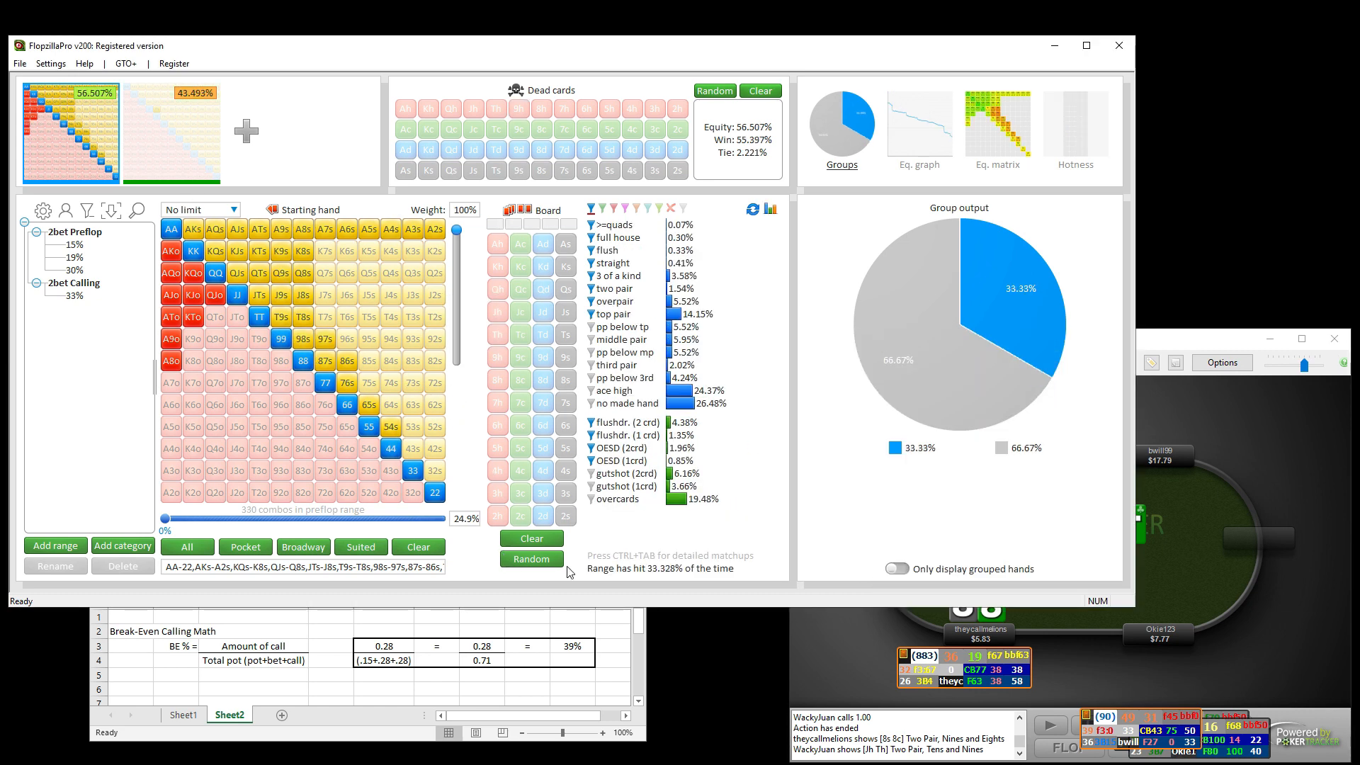
pyautogui.click(1175, 529)
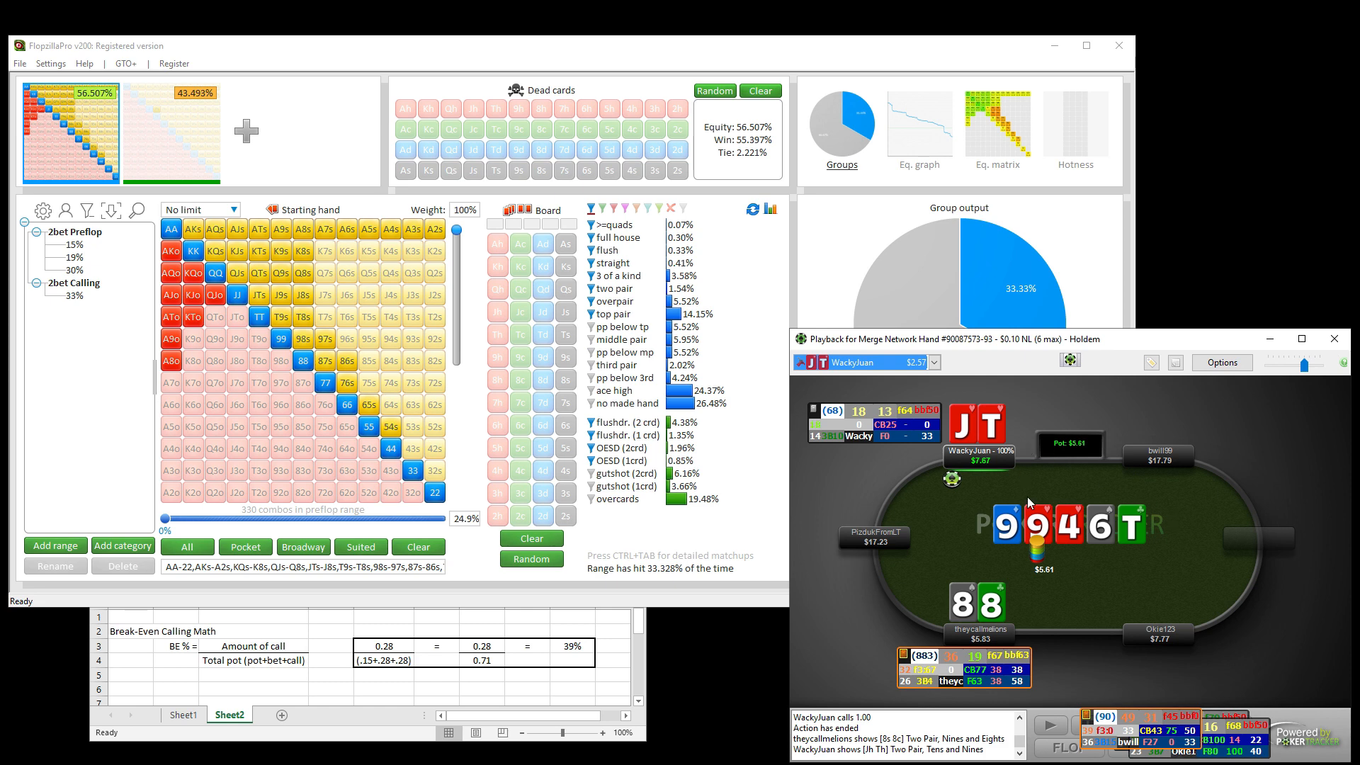
pyautogui.scroll(12, 1027, 496)
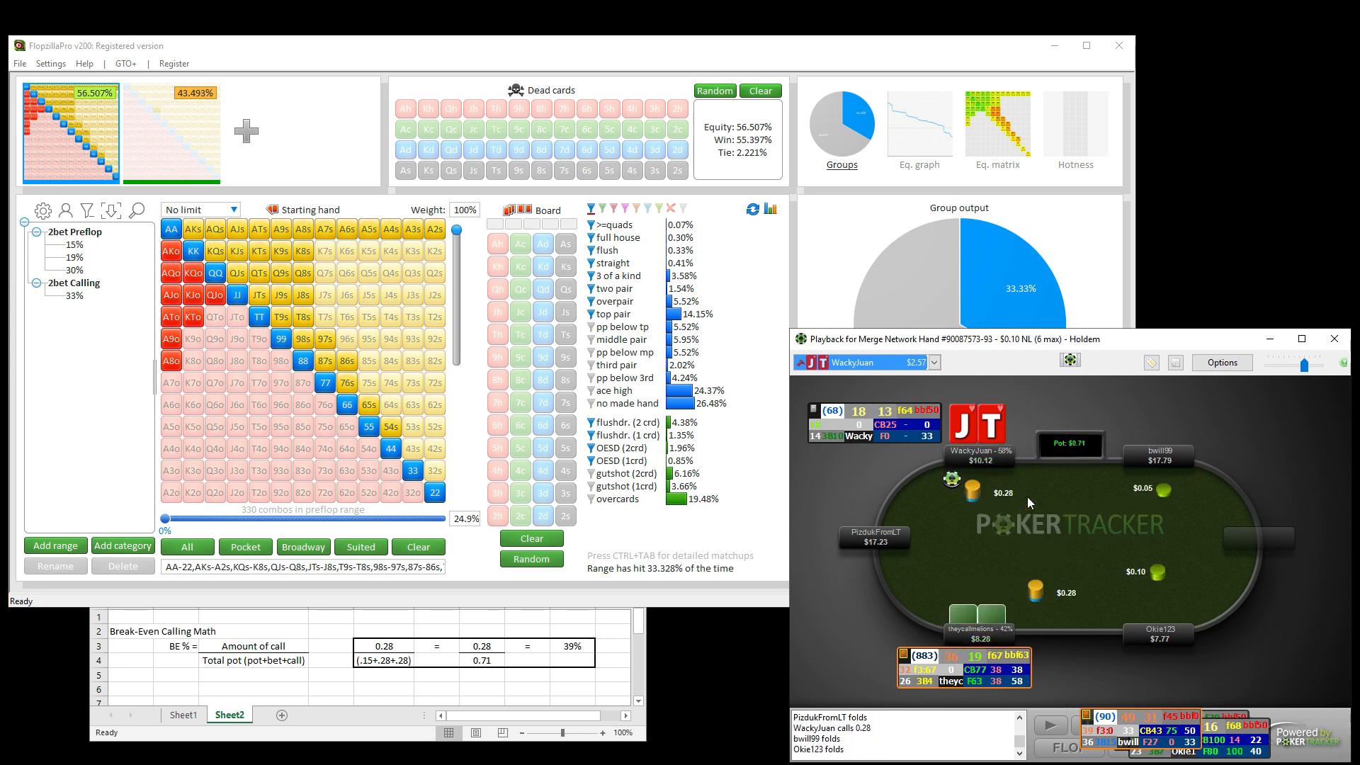
pyautogui.scroll(3, 1027, 495)
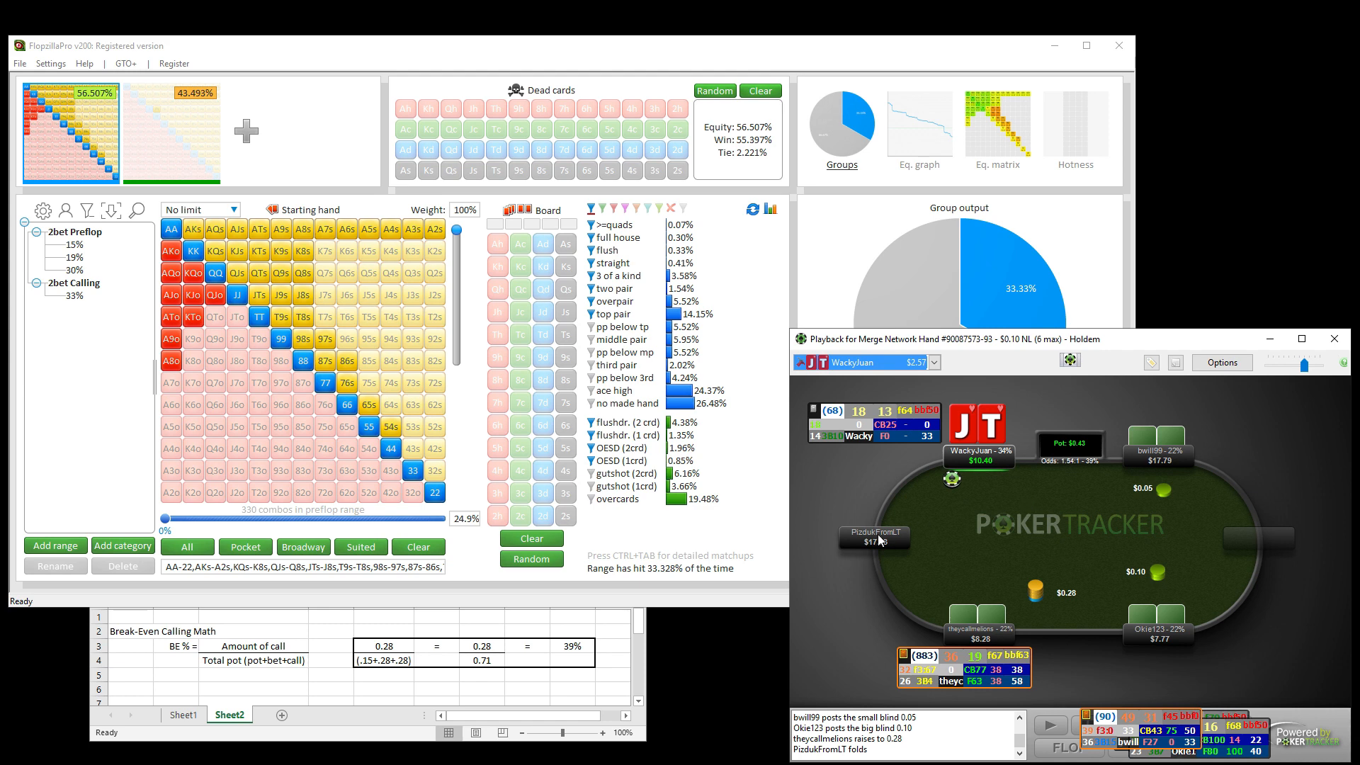
# Replace JTs in the second FlopzillaPro range with the pocket pairs JJ-22, leaving out AA, KK and QQ
pyautogui.click(208, 147)
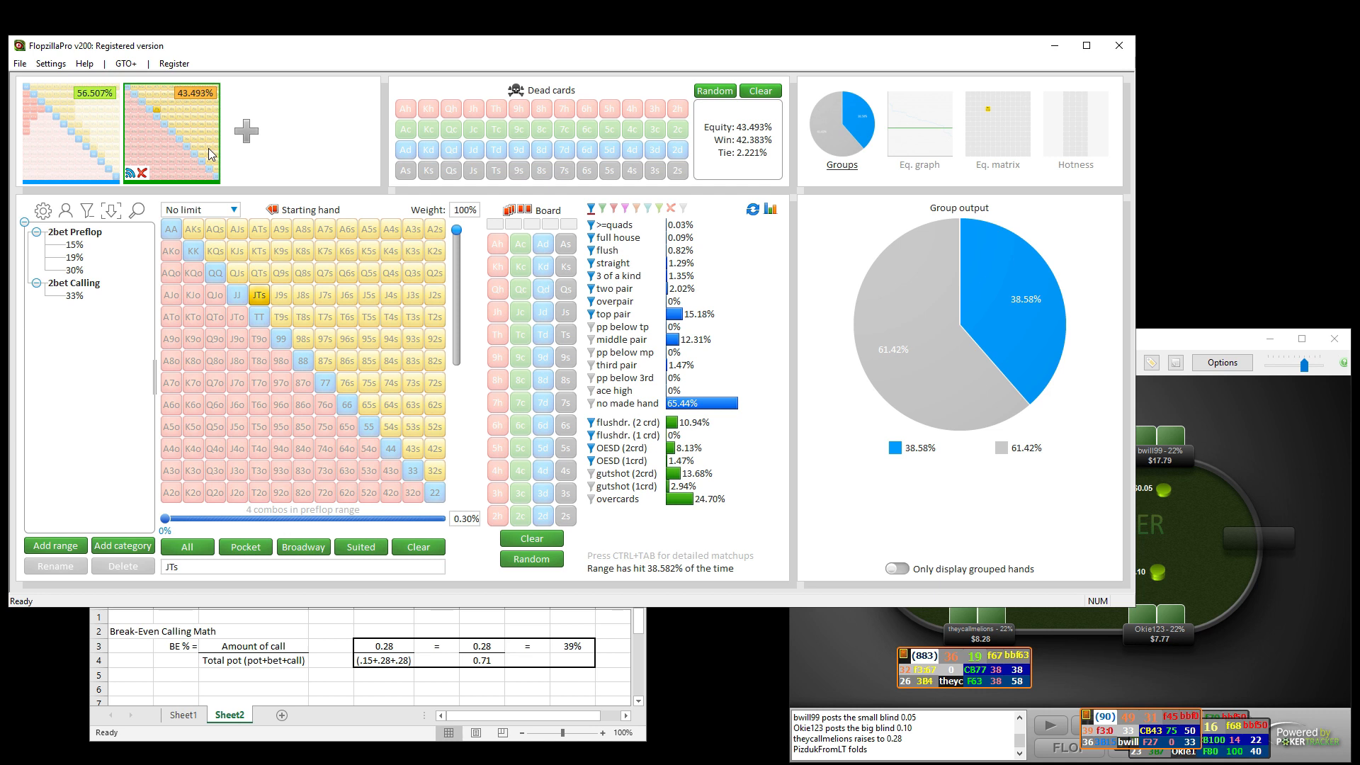
pyautogui.click(264, 298)
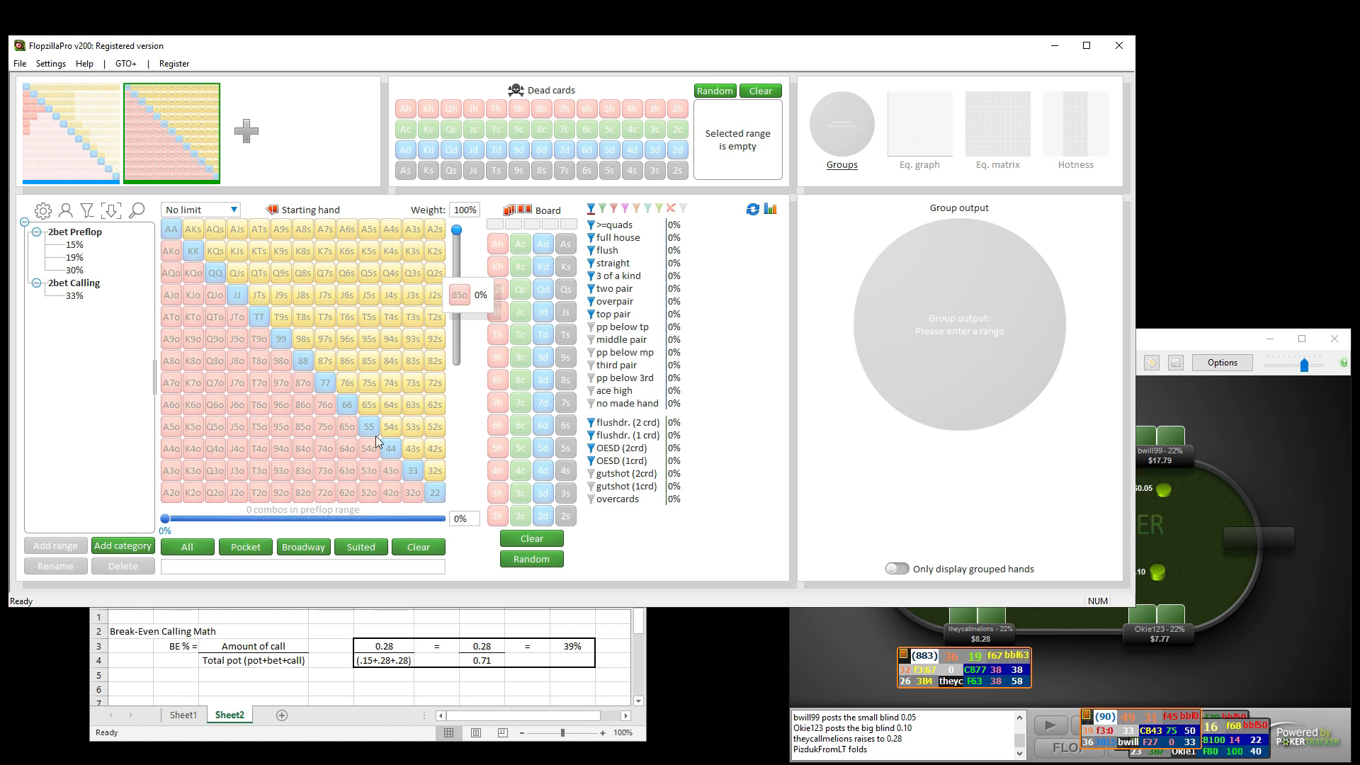
pyautogui.click(268, 548)
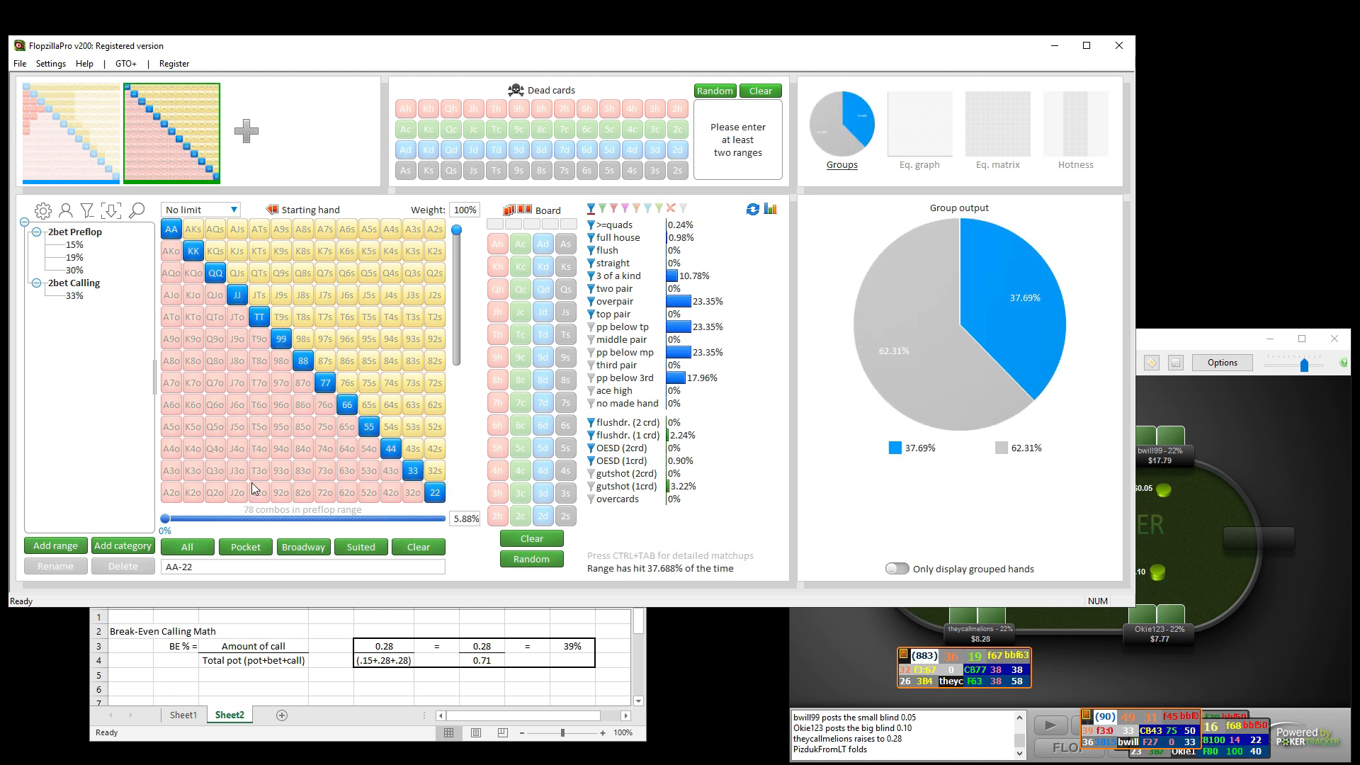
pyautogui.click(214, 273)
pyautogui.click(187, 248)
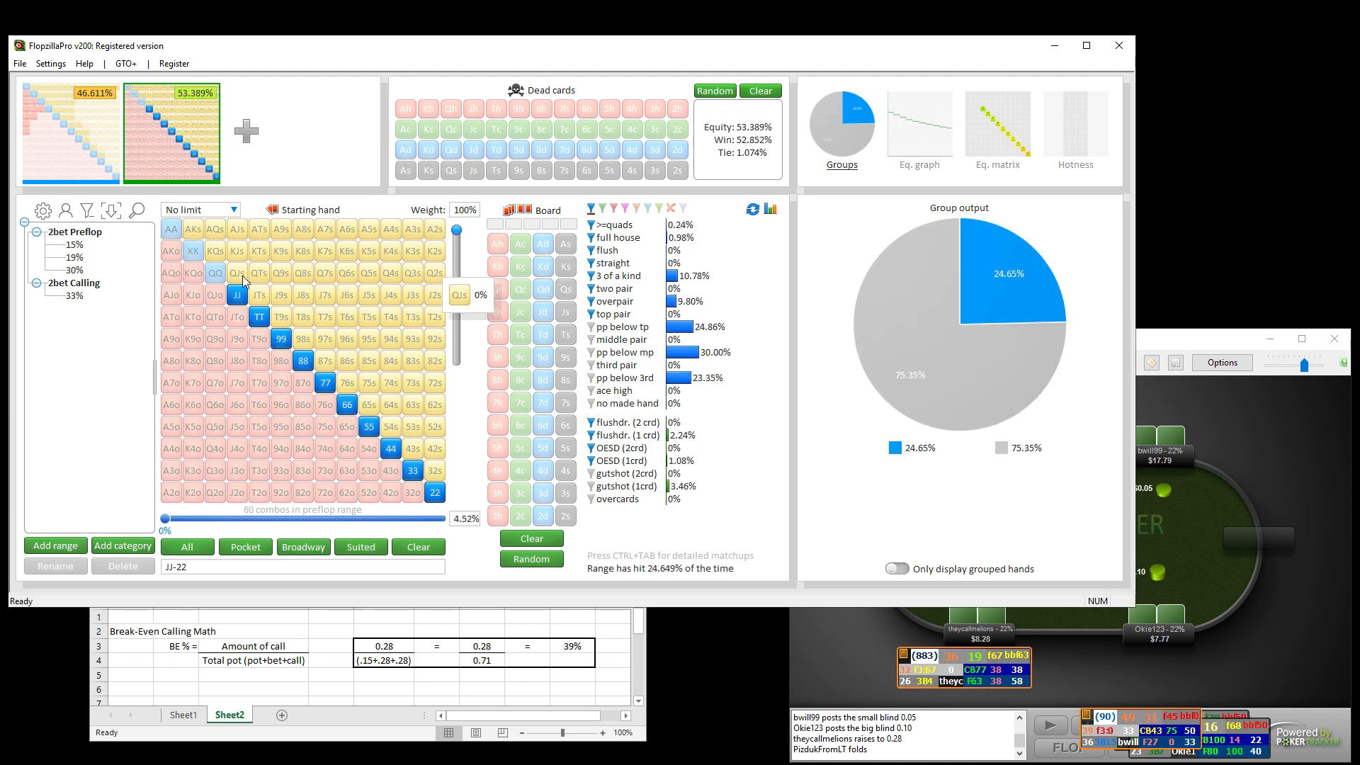
# Add the ace-high hands AQs, AJs, ATs, AQo and AJo to the second range
pyautogui.click(215, 229)
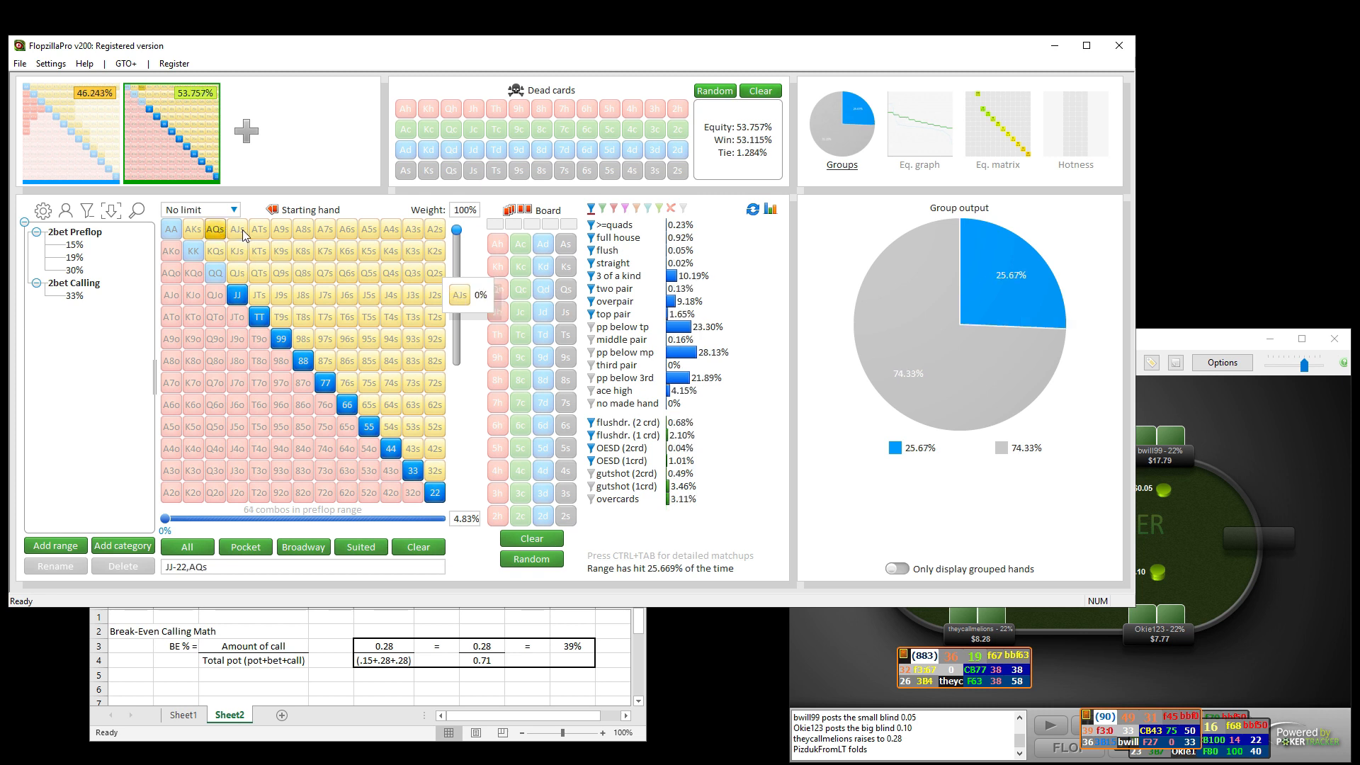
pyautogui.click(241, 231)
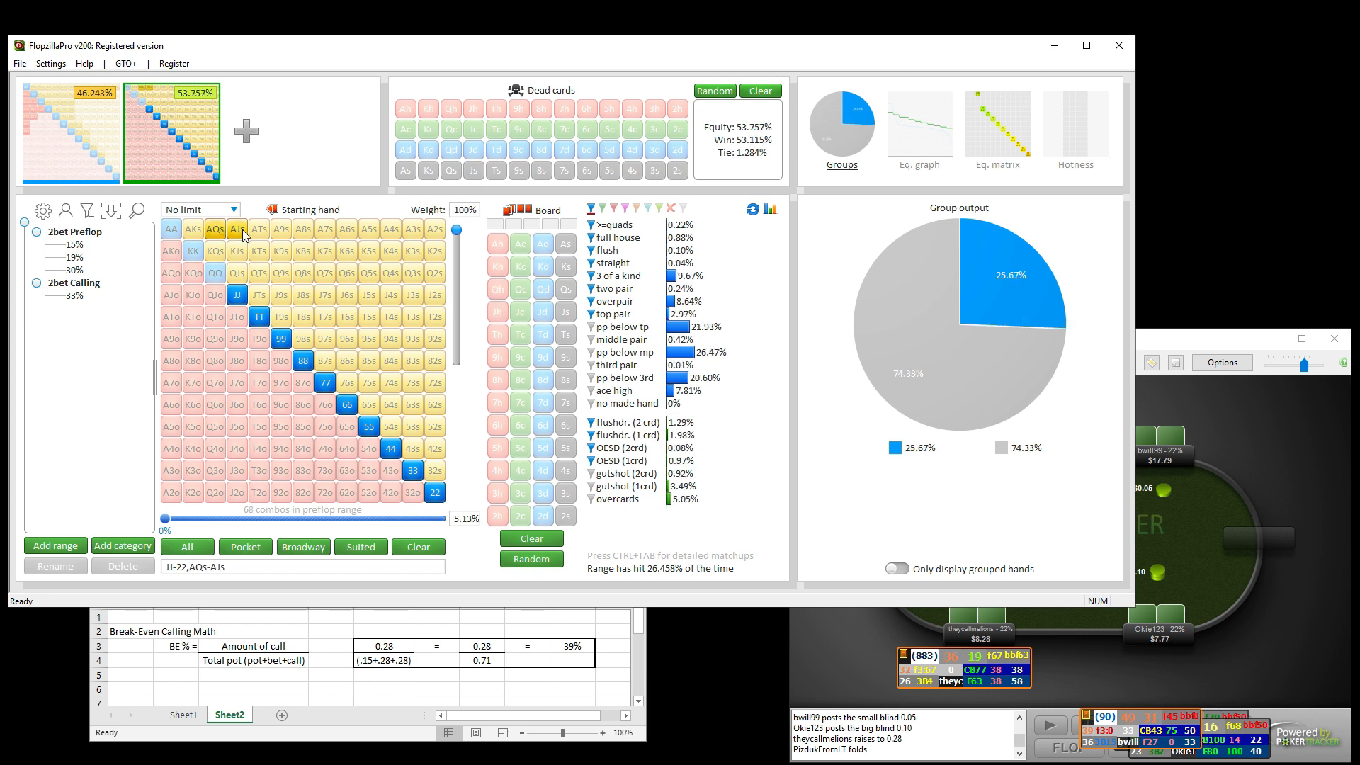
pyautogui.click(172, 272)
pyautogui.click(176, 298)
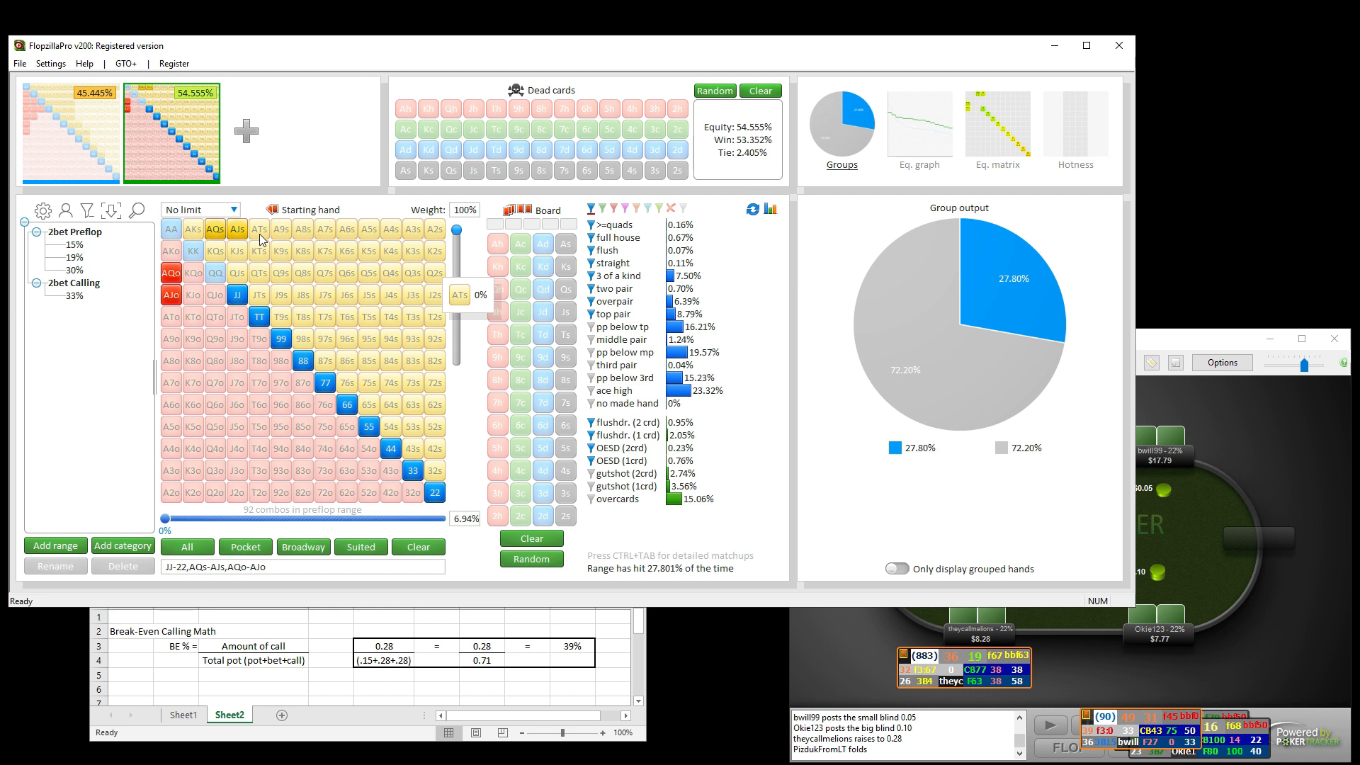
pyautogui.click(259, 234)
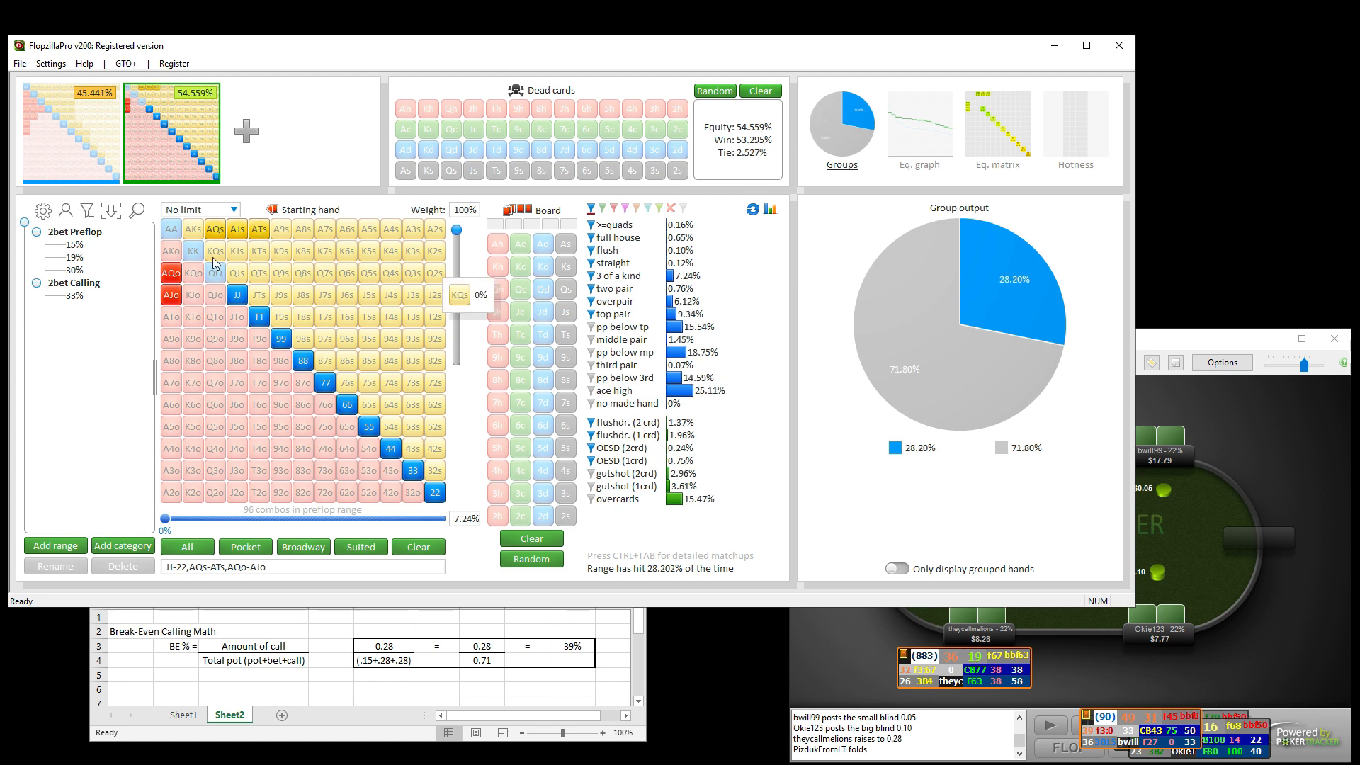
# Add KQs, KQo and KJs plus the suited connectors QJs, JTs and T9s to the second range
pyautogui.click(215, 251)
pyautogui.click(196, 274)
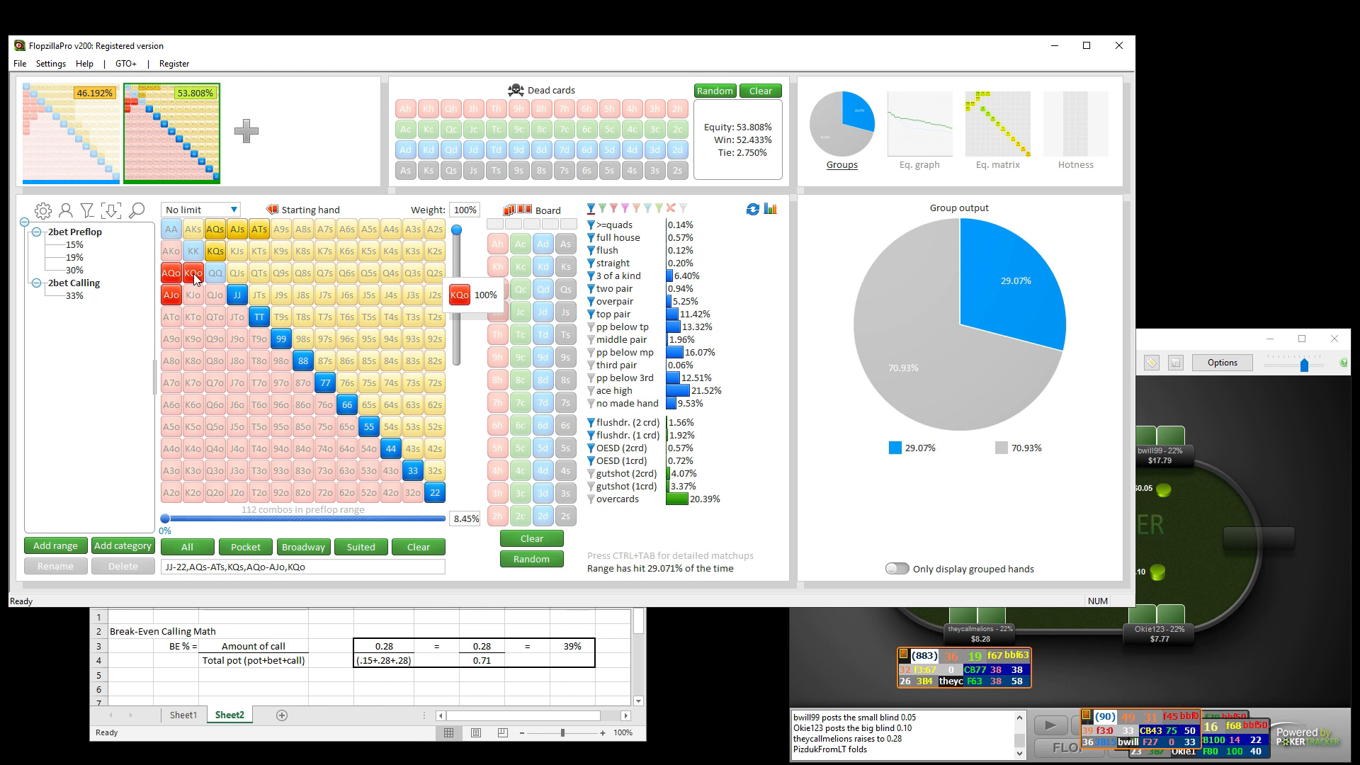
pyautogui.click(240, 249)
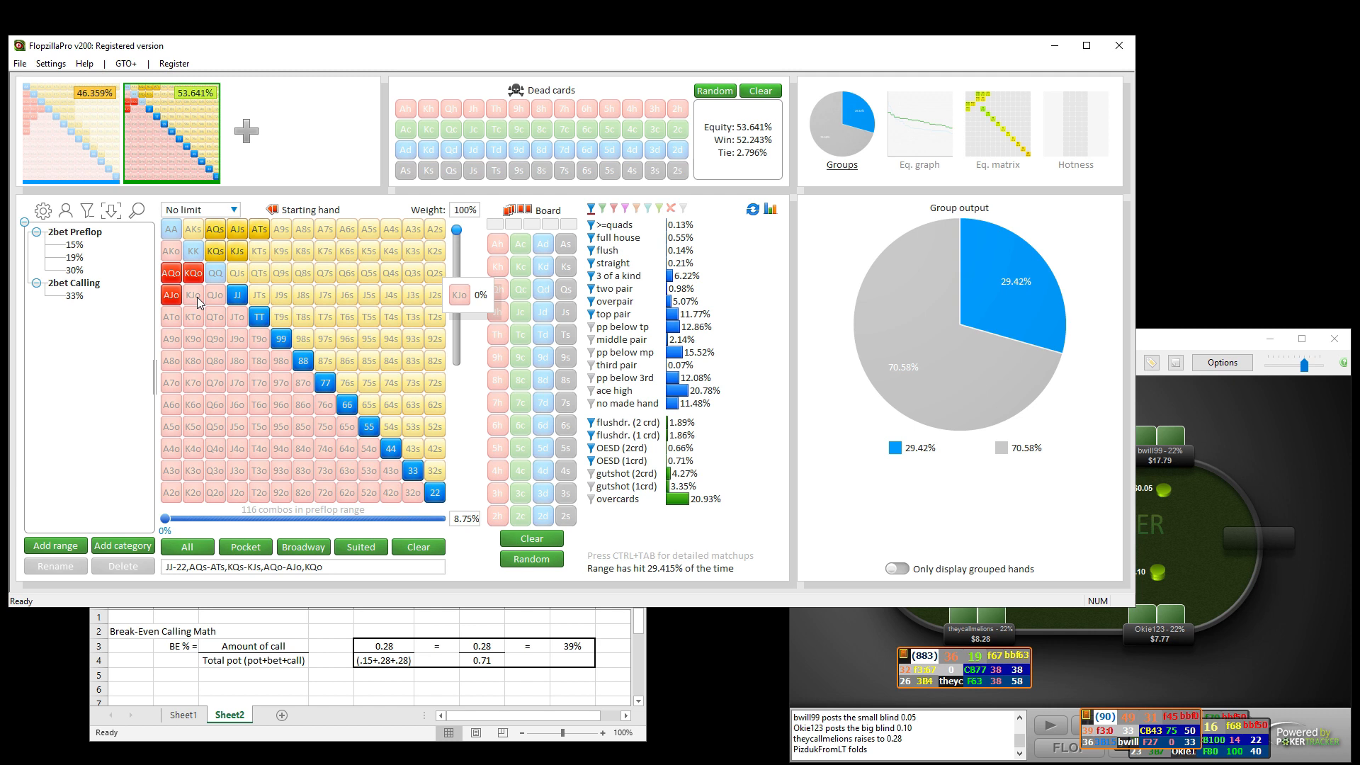
pyautogui.click(237, 273)
pyautogui.click(259, 295)
pyautogui.click(281, 316)
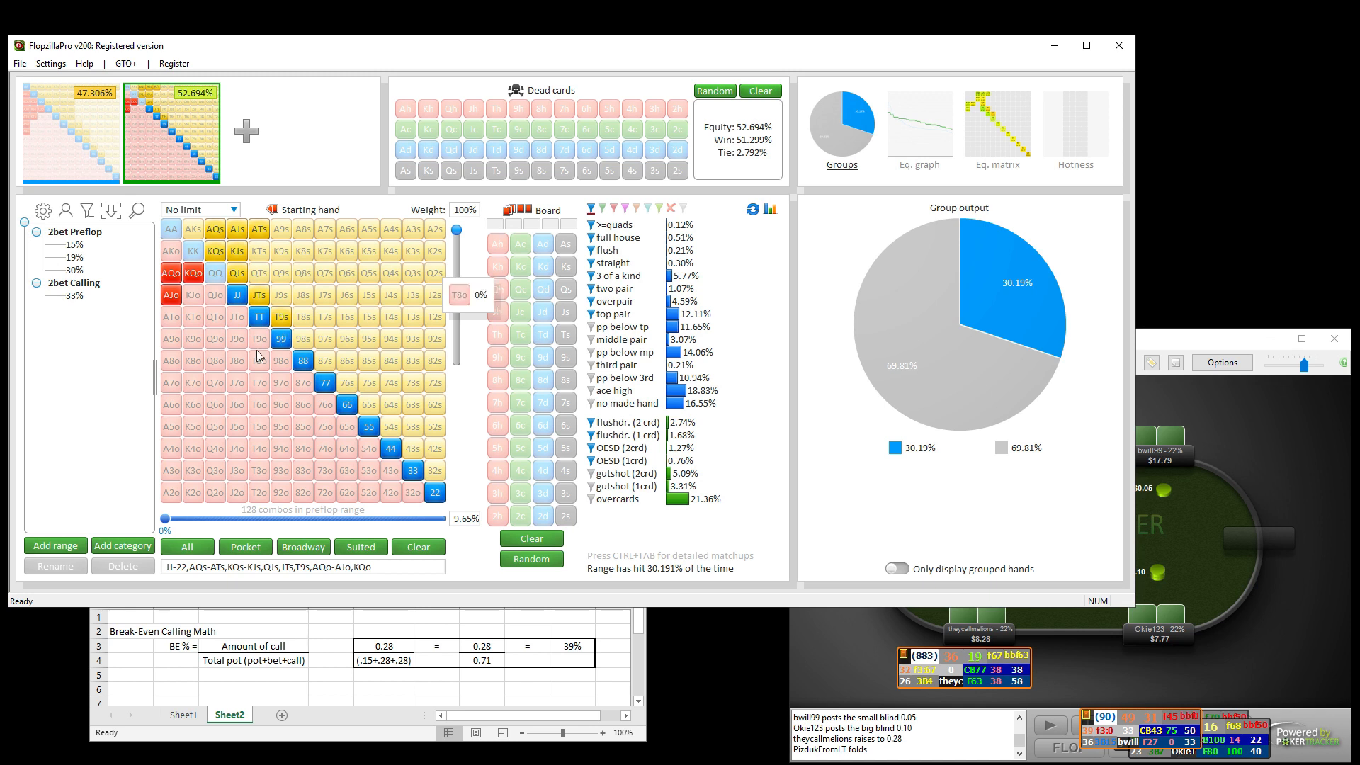
# Widen the second range with the offsuit hands KJo, QJo, ATo, A9o and A8o
pyautogui.click(193, 295)
pyautogui.click(216, 296)
pyautogui.click(174, 320)
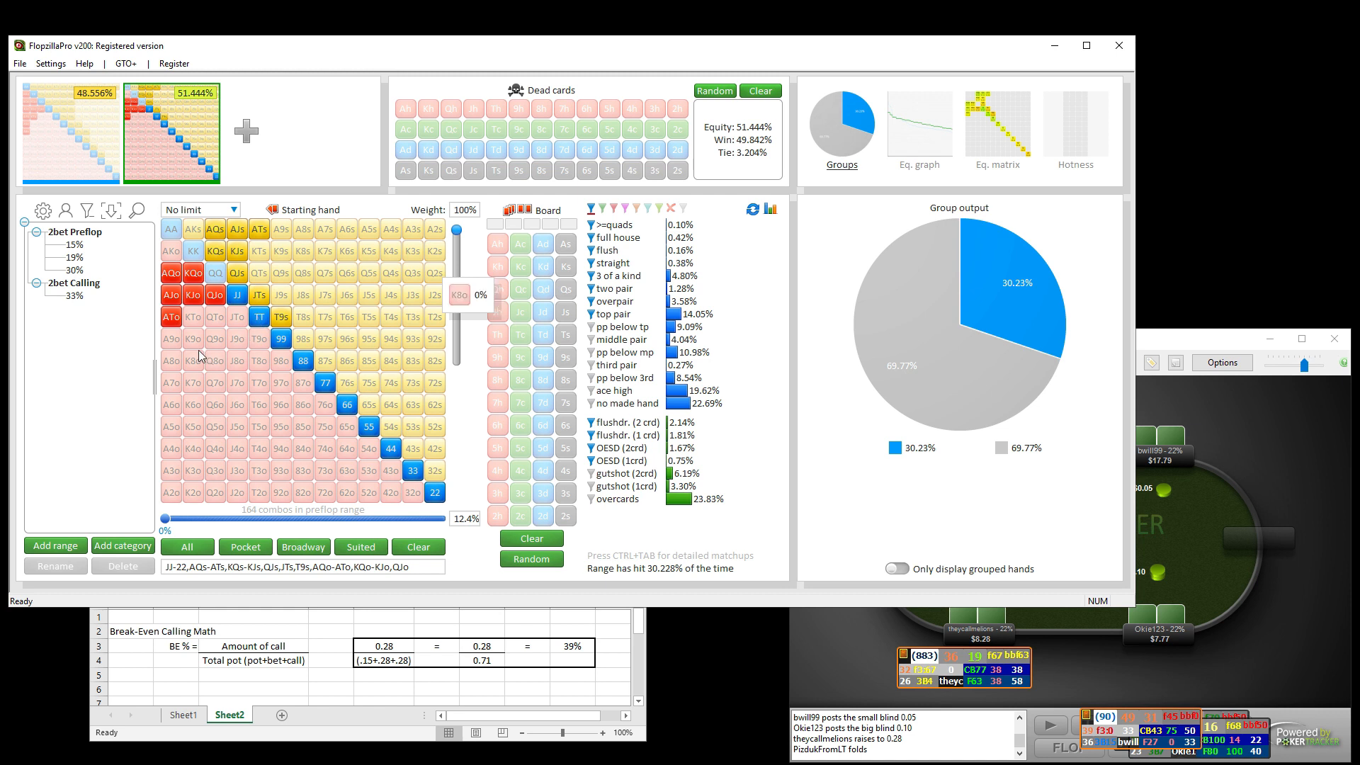
pyautogui.click(174, 343)
pyautogui.click(171, 361)
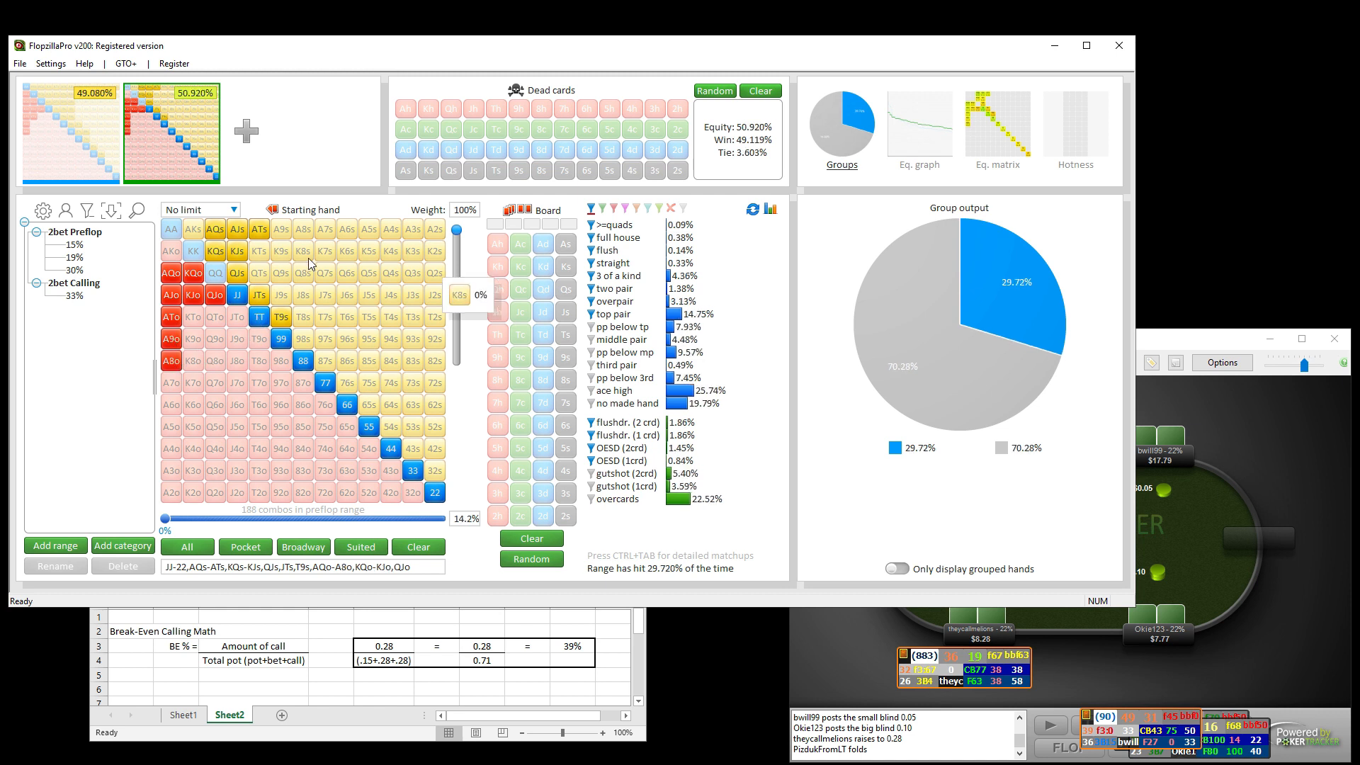
# Add A9s-A2s, QTs, 98s, 87s, 76s and JTo to the second range
pyautogui.moveTo(284, 235); pyautogui.dragTo(434, 236)
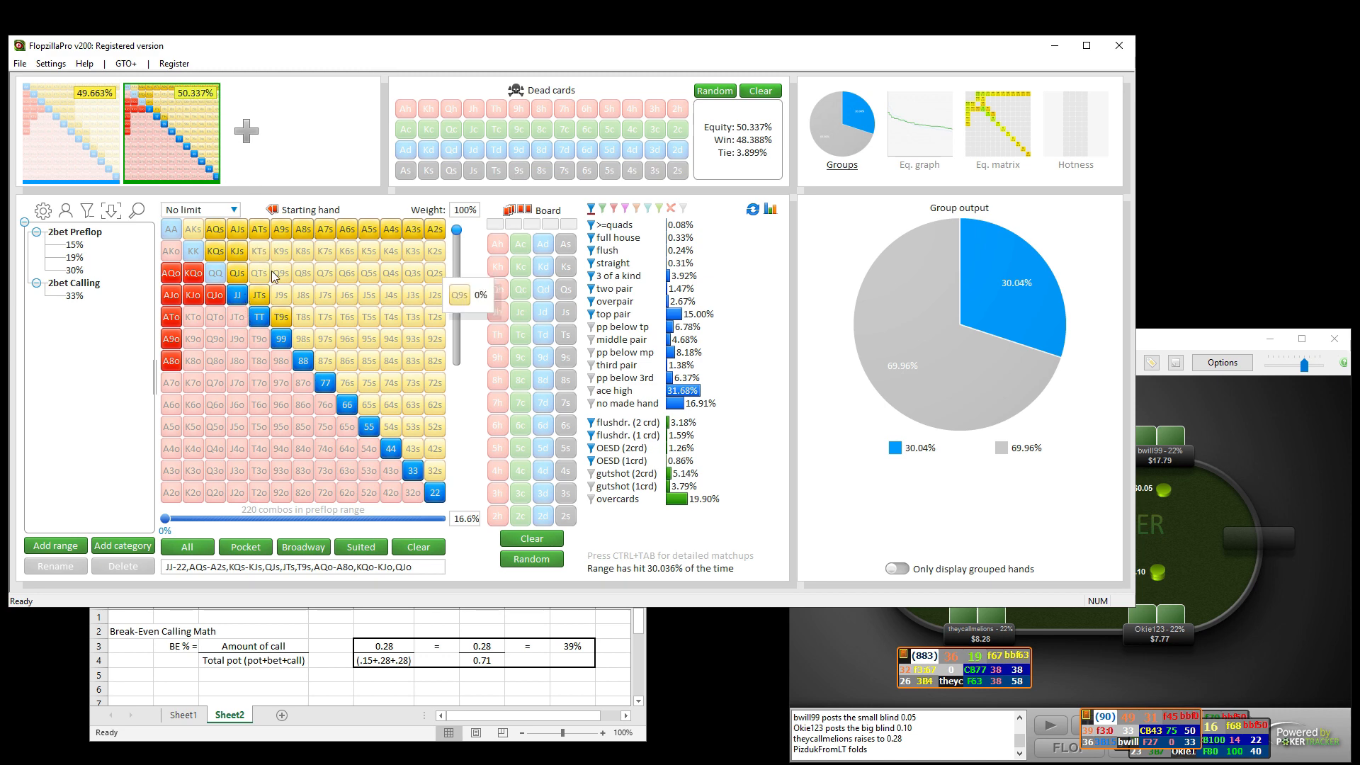
pyautogui.click(259, 273)
pyautogui.click(303, 338)
pyautogui.click(325, 361)
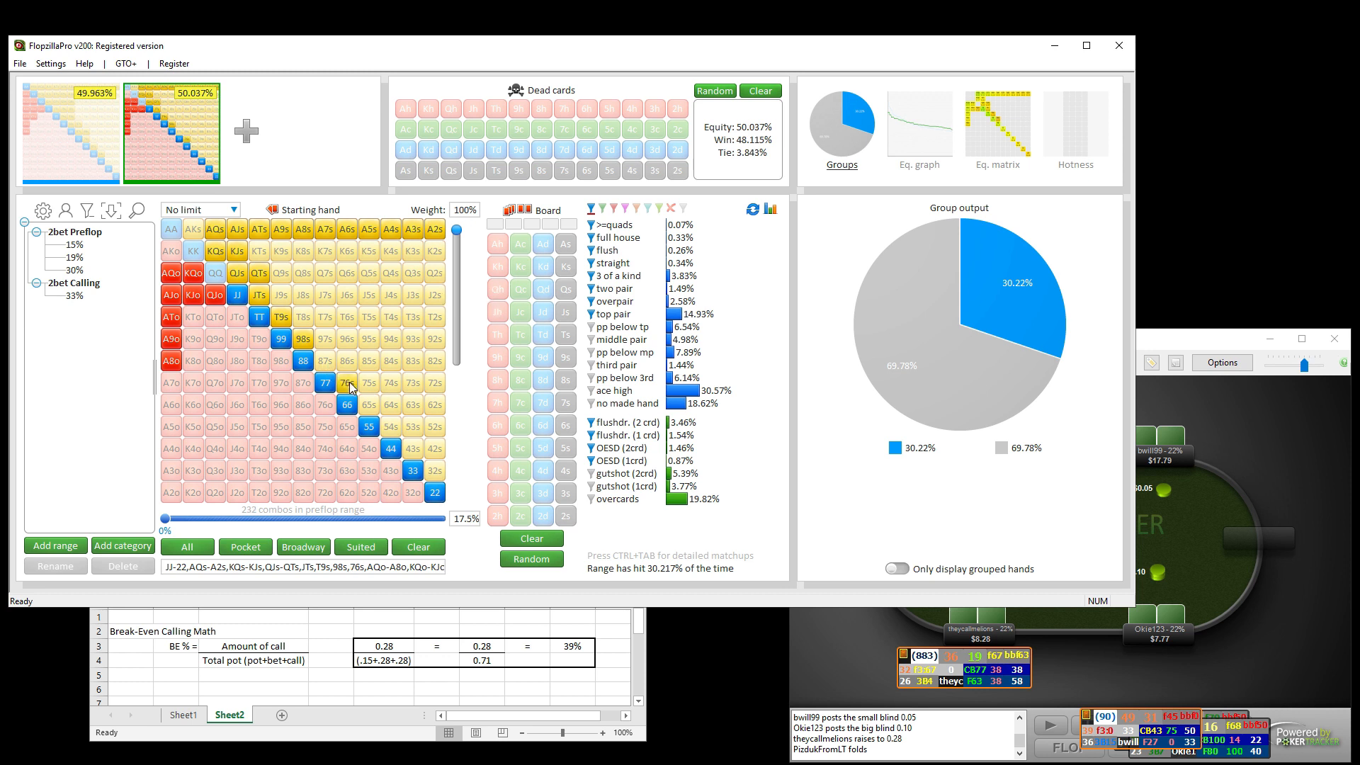
pyautogui.click(347, 382)
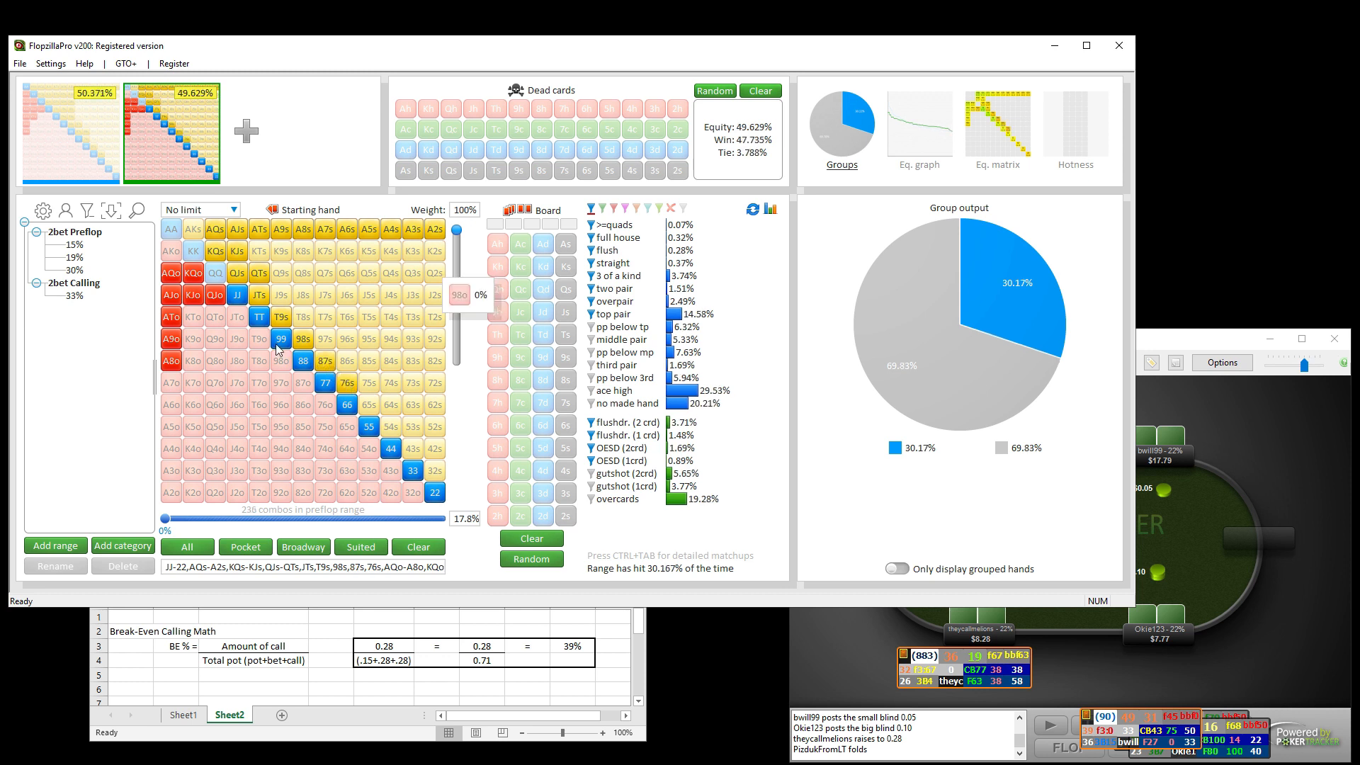
pyautogui.click(237, 317)
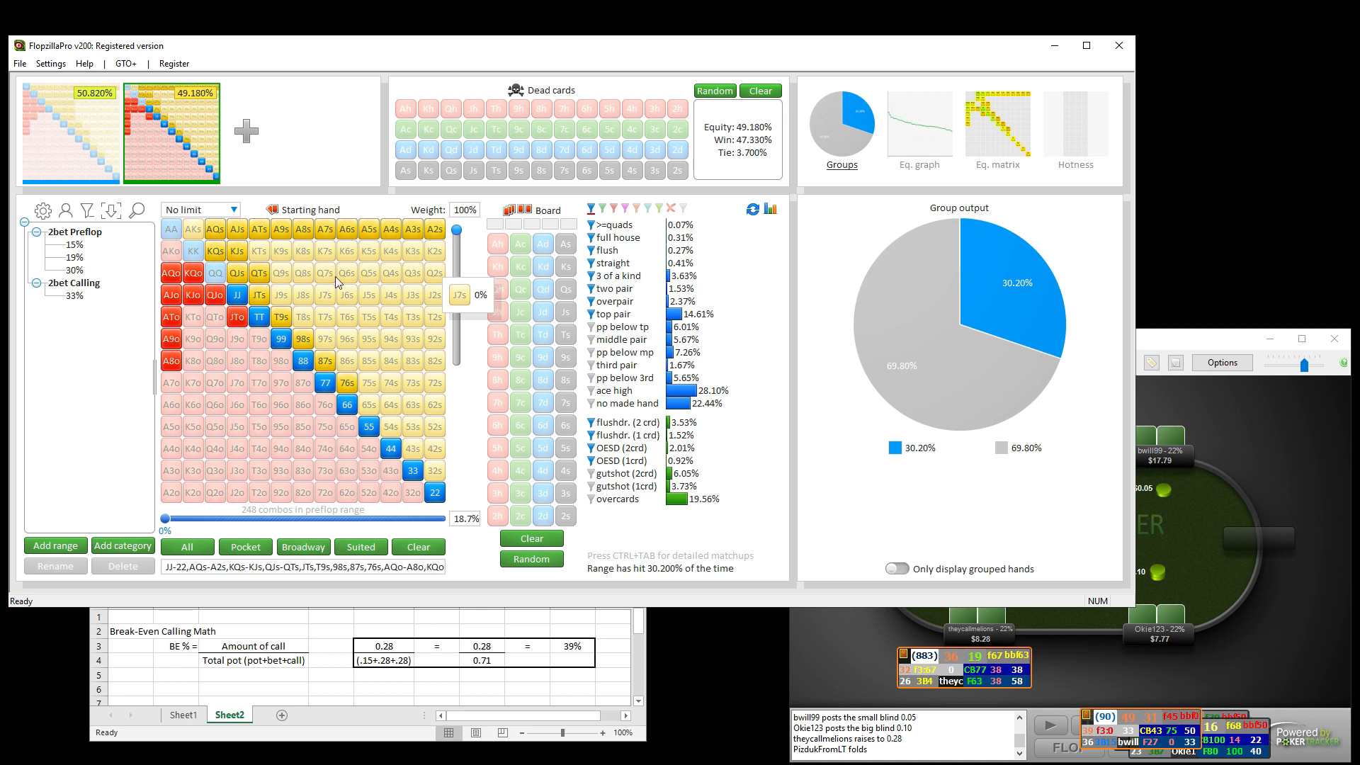
pyautogui.moveTo(183, 101)
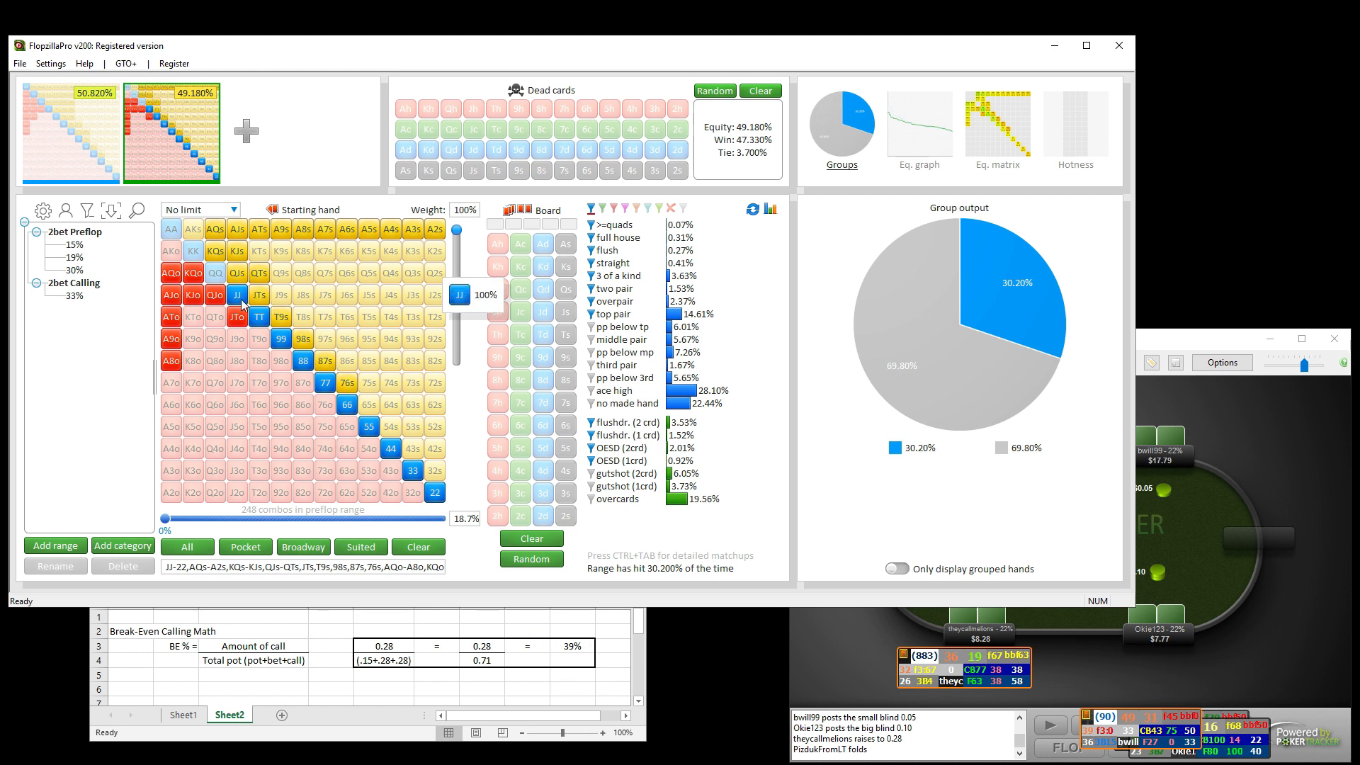
# Display the equity matrix and remove the weakest hands 76s, 87s, 98s and JTo from the second range
pyautogui.click(998, 127)
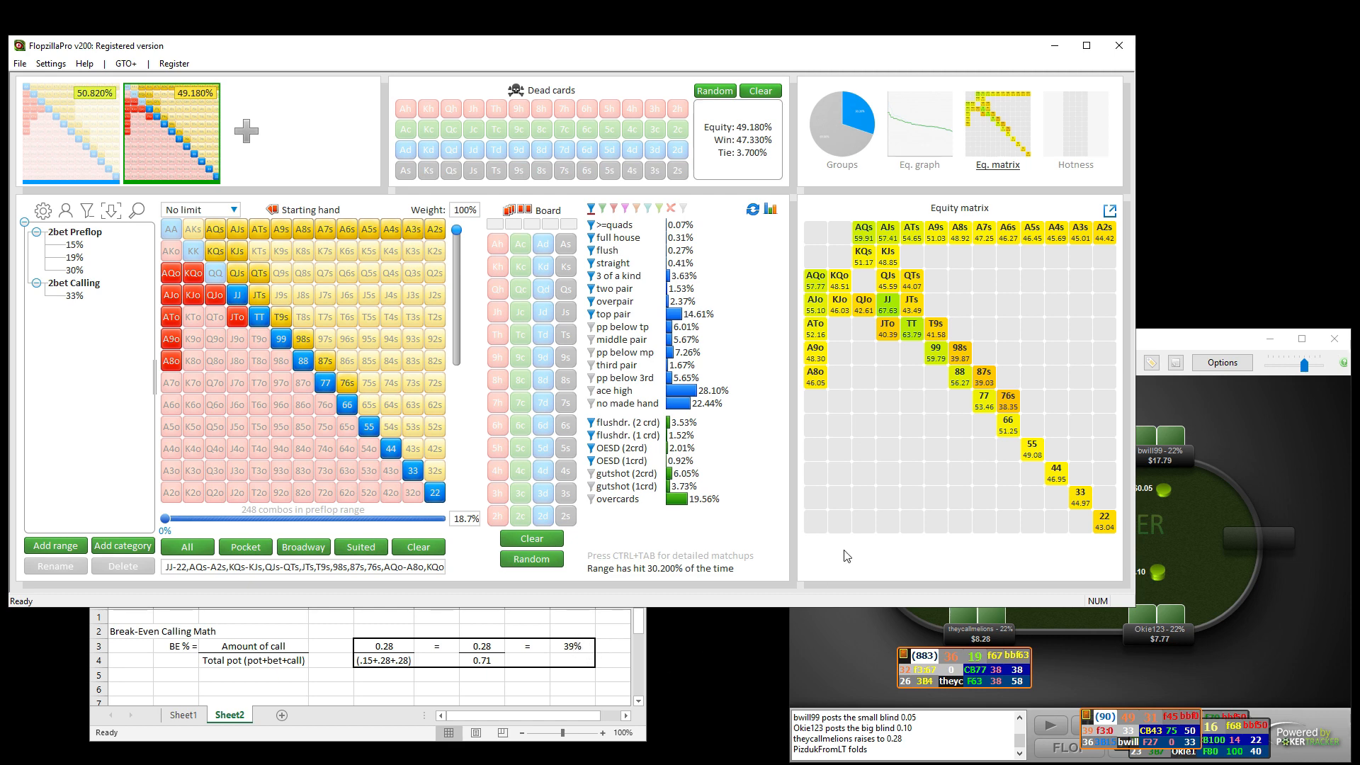
pyautogui.moveTo(1011, 402)
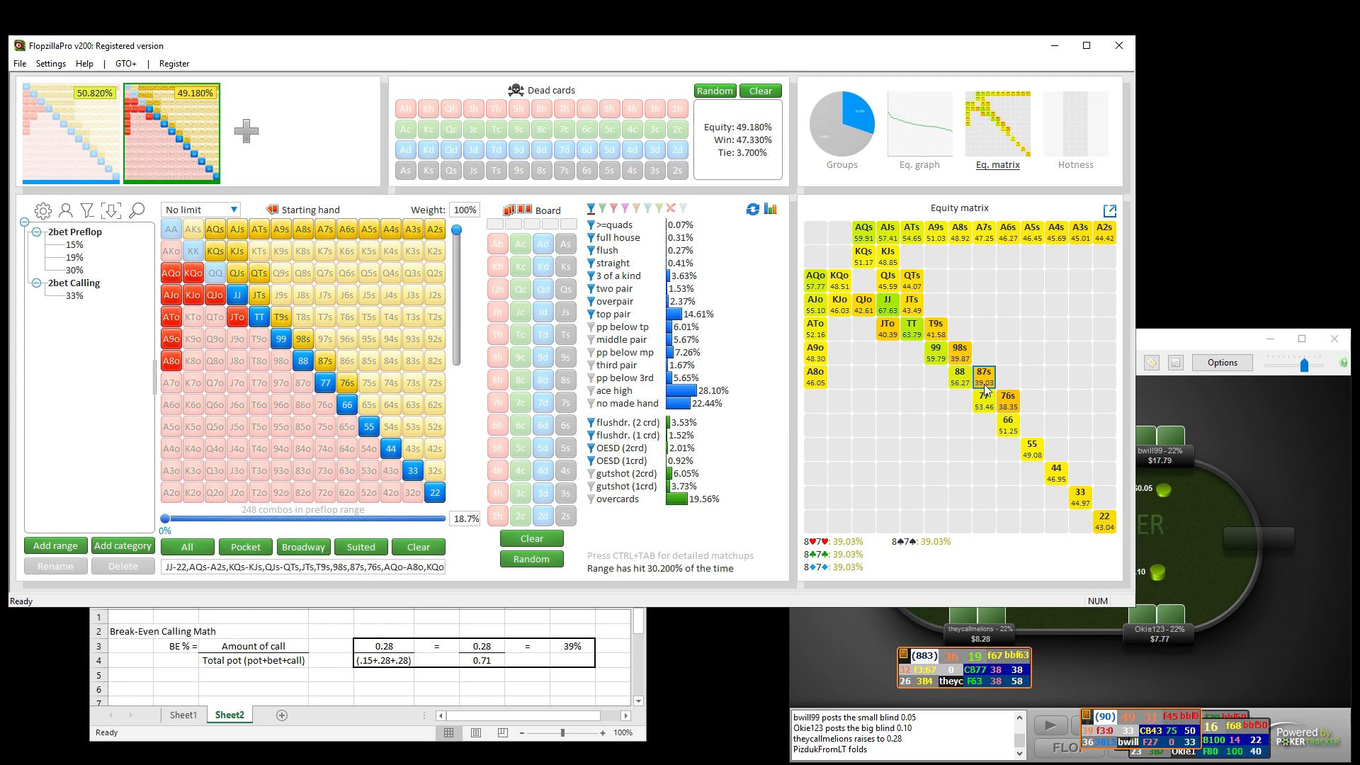
pyautogui.moveTo(965, 357)
pyautogui.click(346, 382)
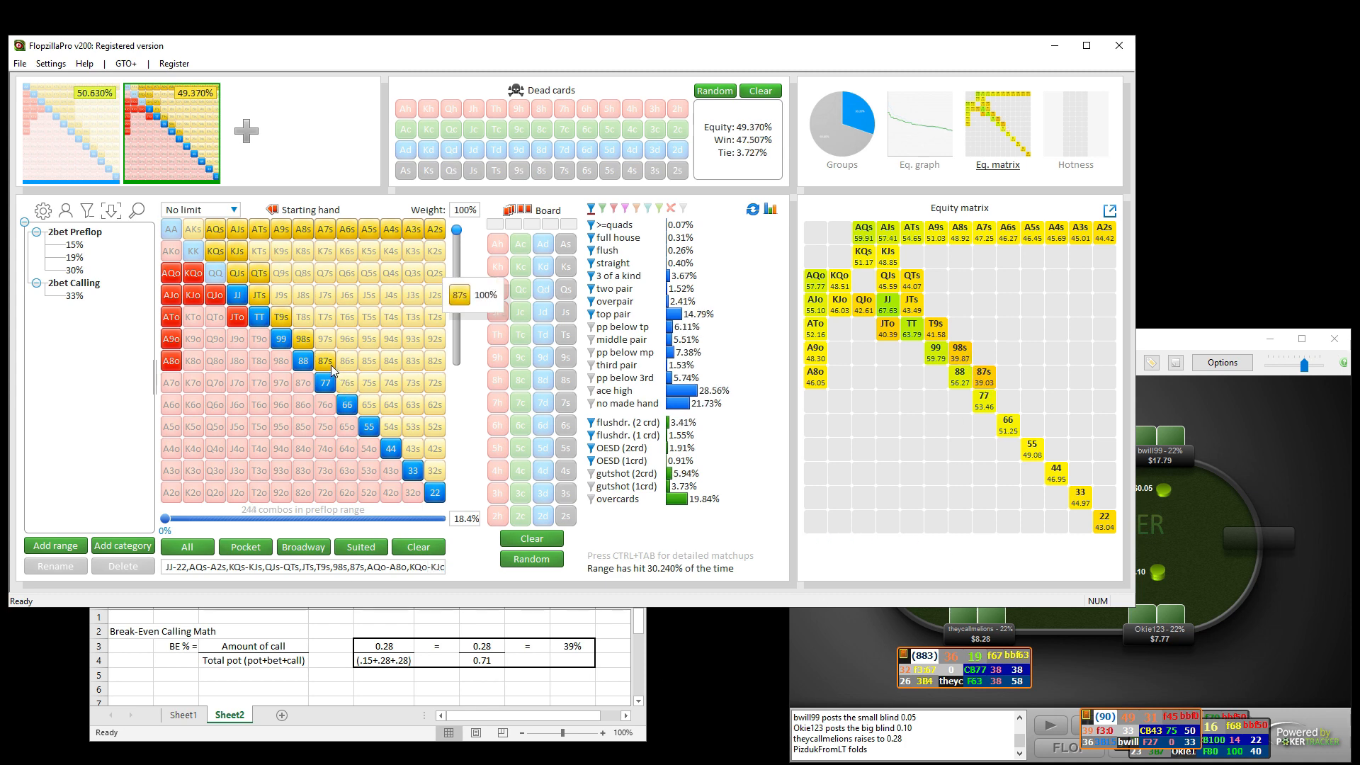
pyautogui.click(330, 365)
pyautogui.click(309, 342)
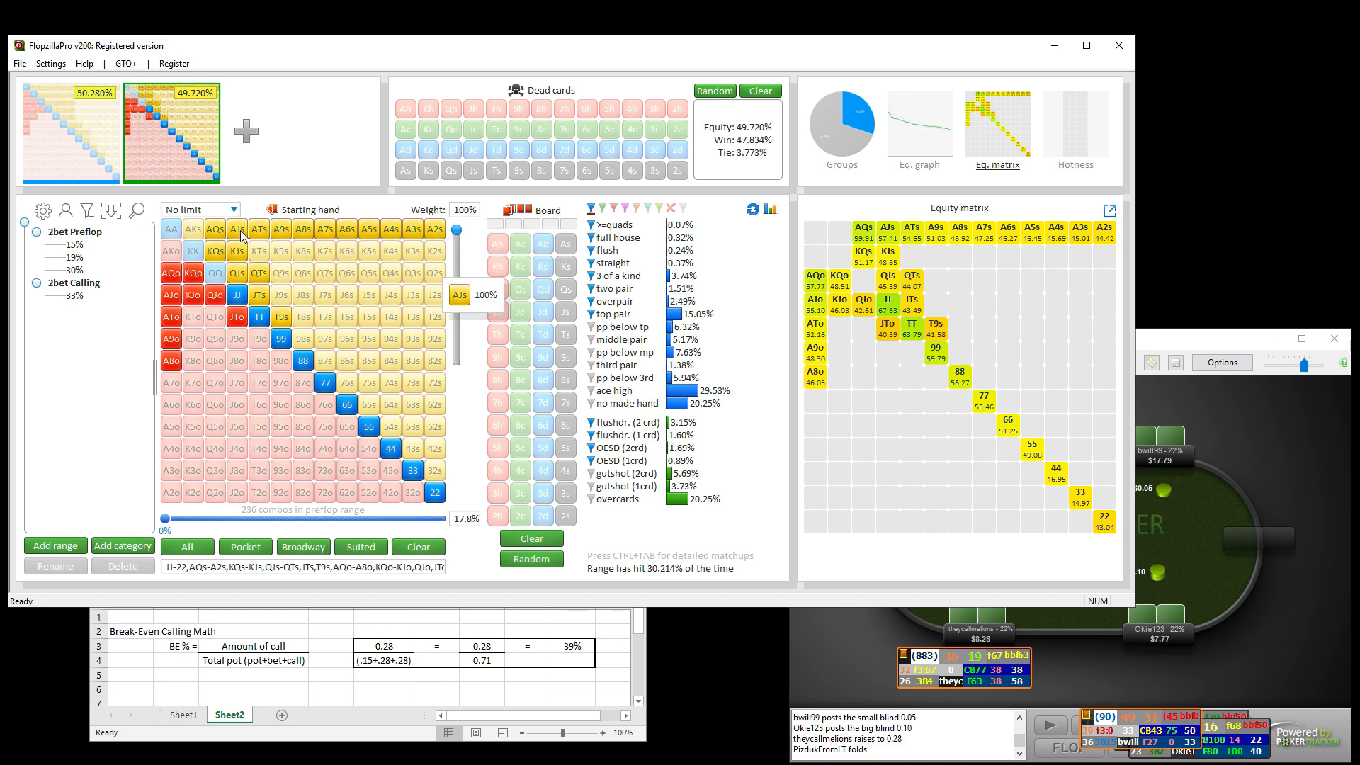
pyautogui.click(238, 318)
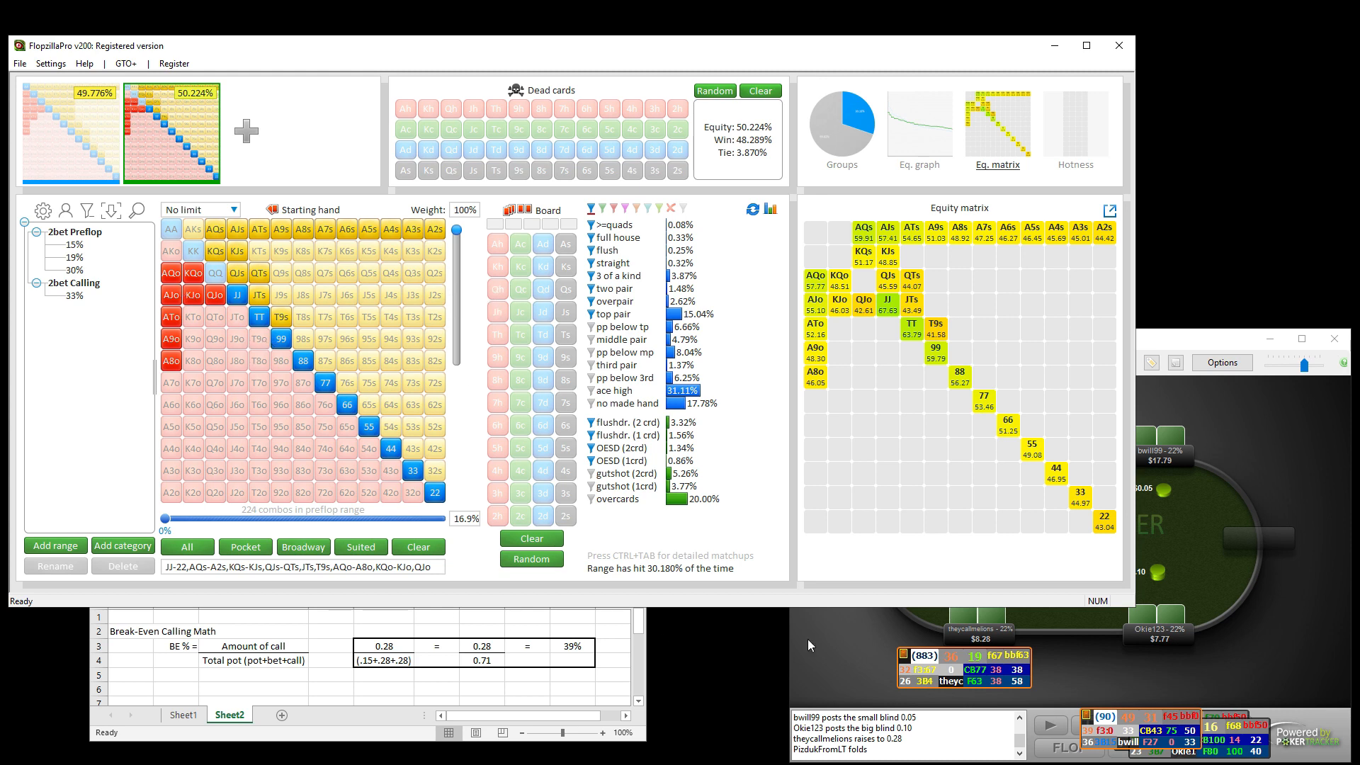
# Switch to the PokerTracker hand replay and move the small blind's and big blind's HUD stats beside their seats
pyautogui.click(864, 636)
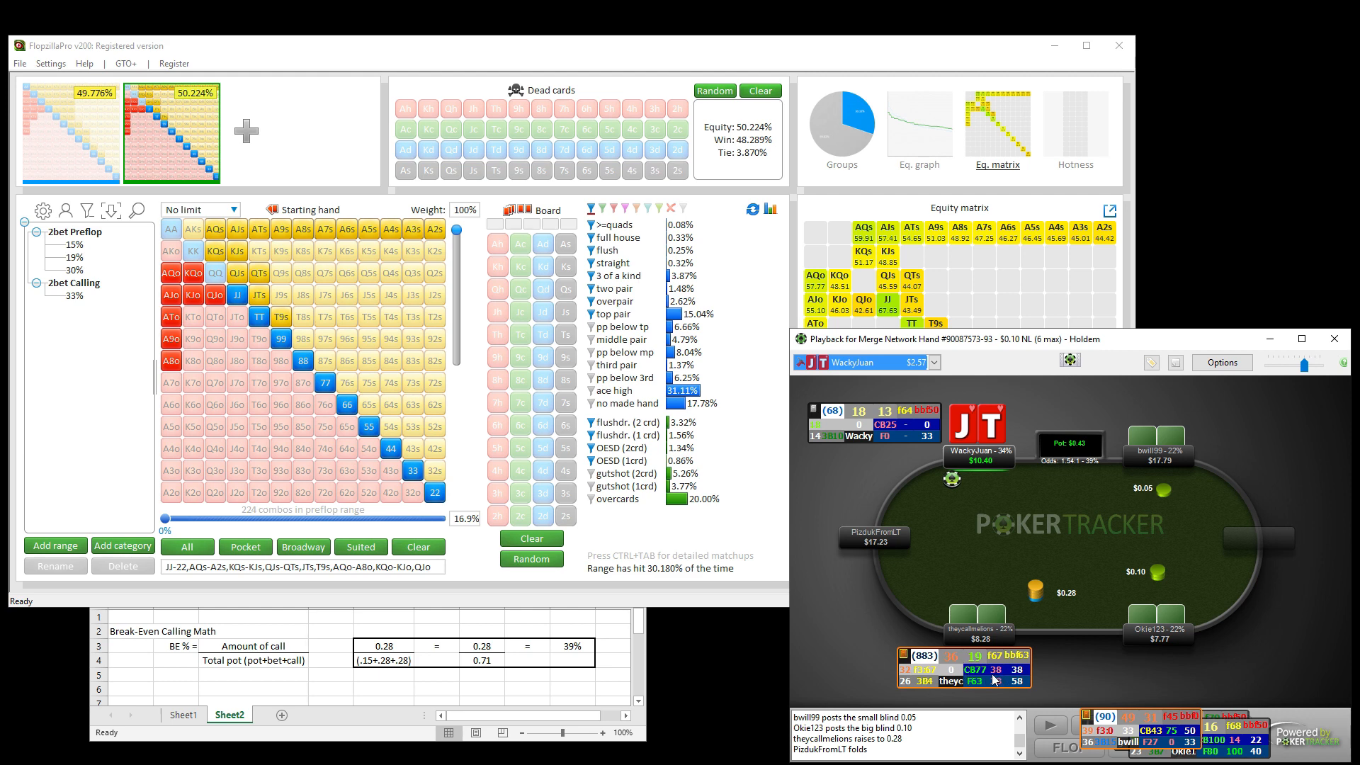
pyautogui.moveTo(994, 679)
pyautogui.moveTo(1138, 728); pyautogui.dragTo(1241, 464)
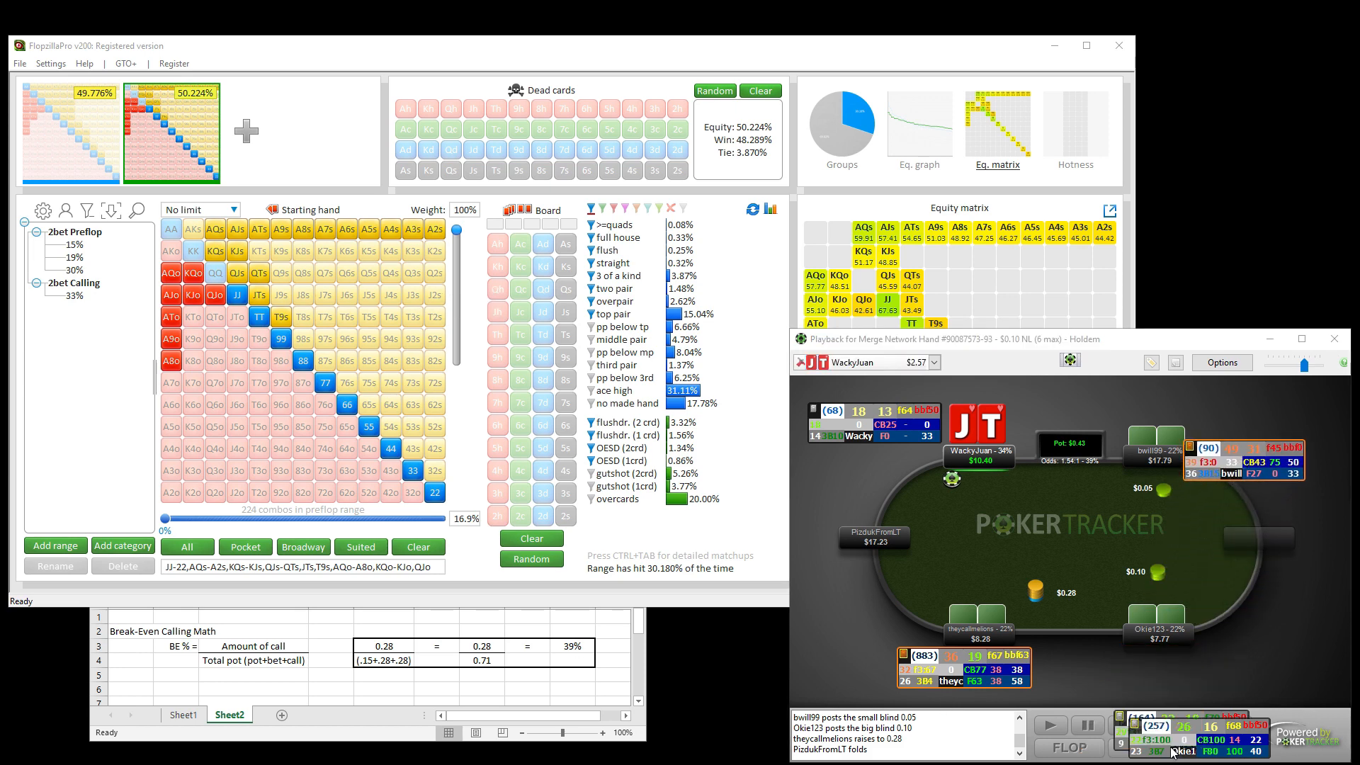
pyautogui.moveTo(1179, 751); pyautogui.dragTo(1233, 650)
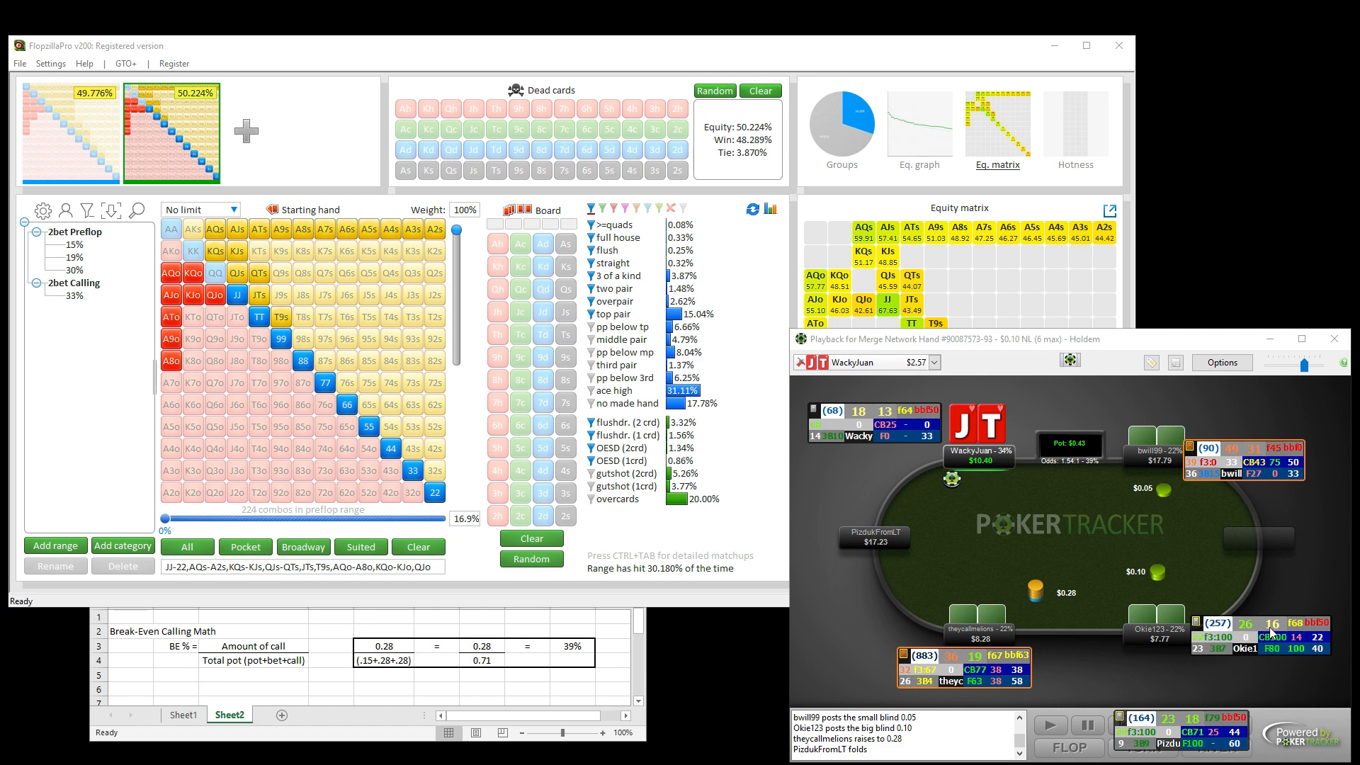
pyautogui.moveTo(1272, 634)
# Tighten the second range in FlopzillaPro by removing A8o, A9o, T9s, QTs, QJo and KJo
pyautogui.click(170, 360)
pyautogui.click(171, 339)
pyautogui.click(282, 318)
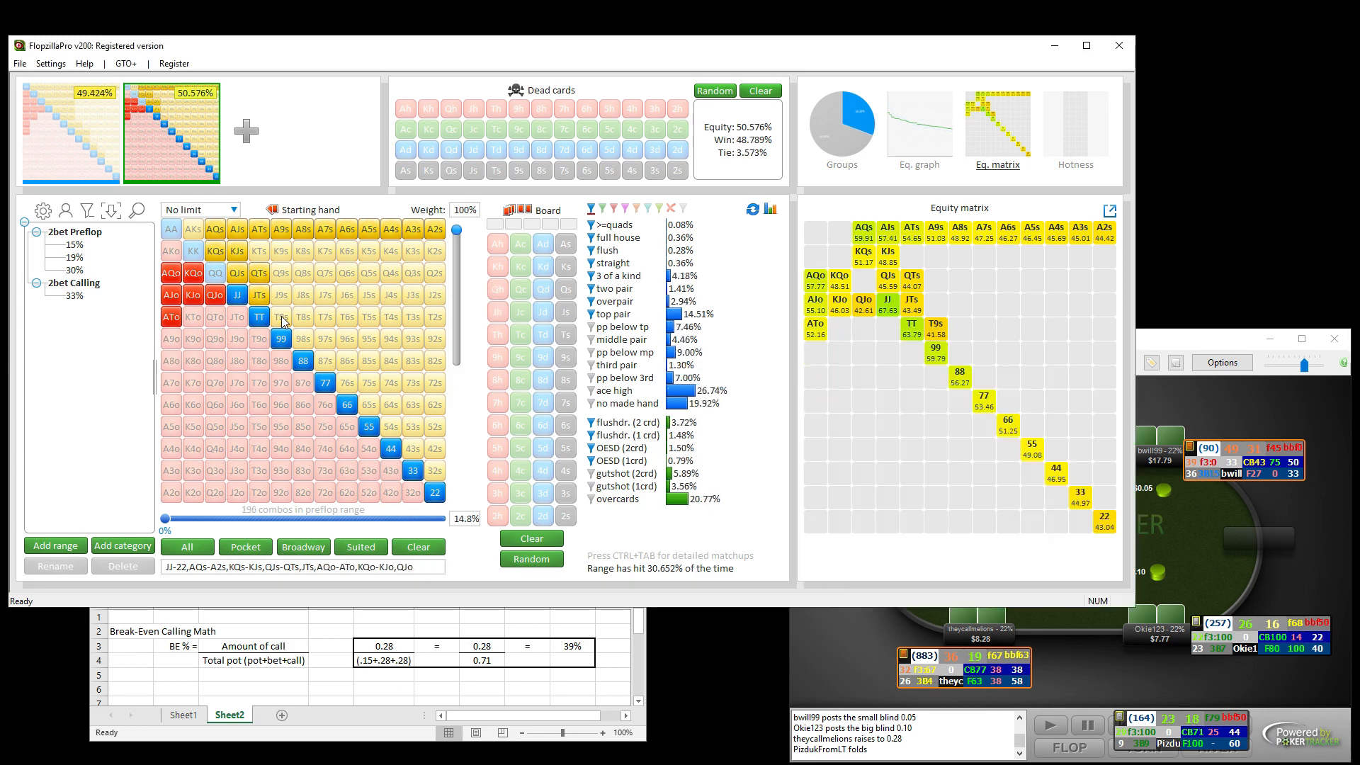
pyautogui.click(259, 274)
pyautogui.click(239, 254)
pyautogui.click(240, 253)
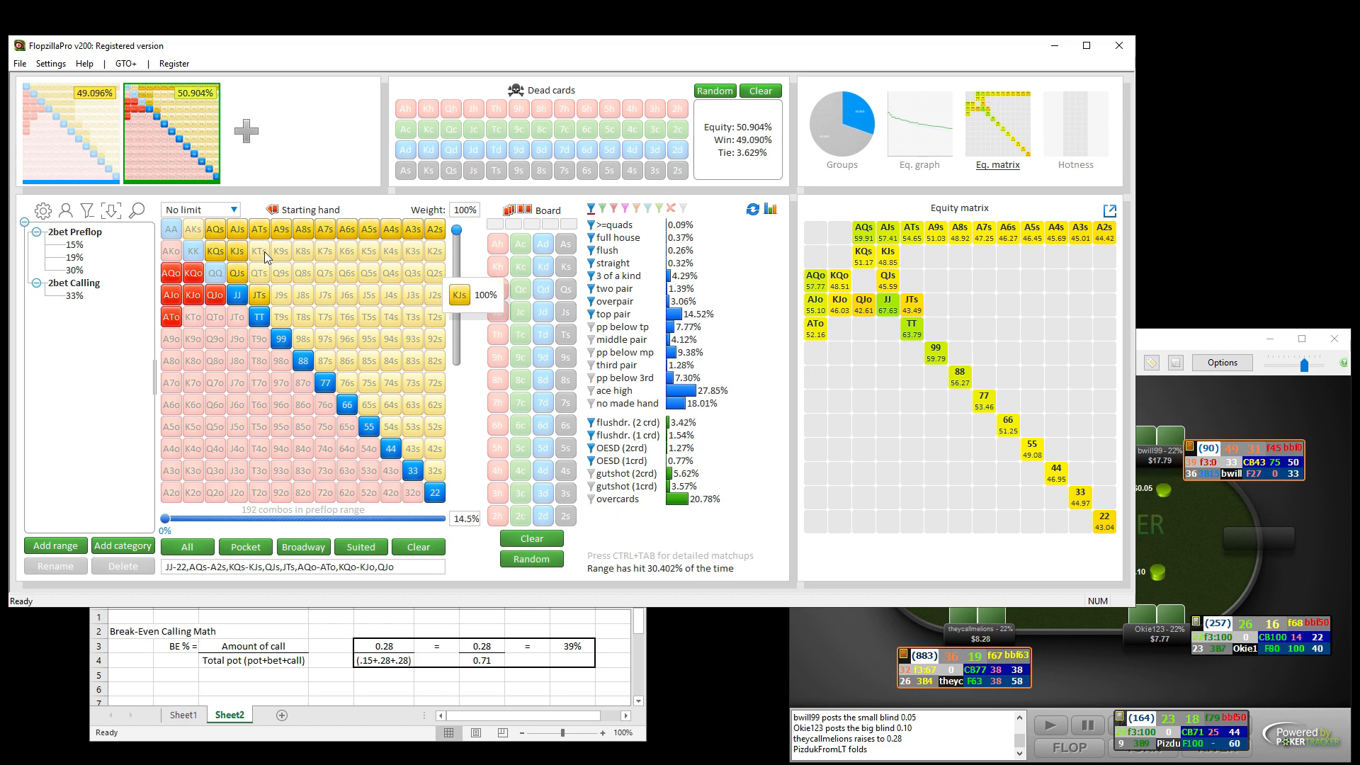
pyautogui.click(214, 295)
pyautogui.click(193, 296)
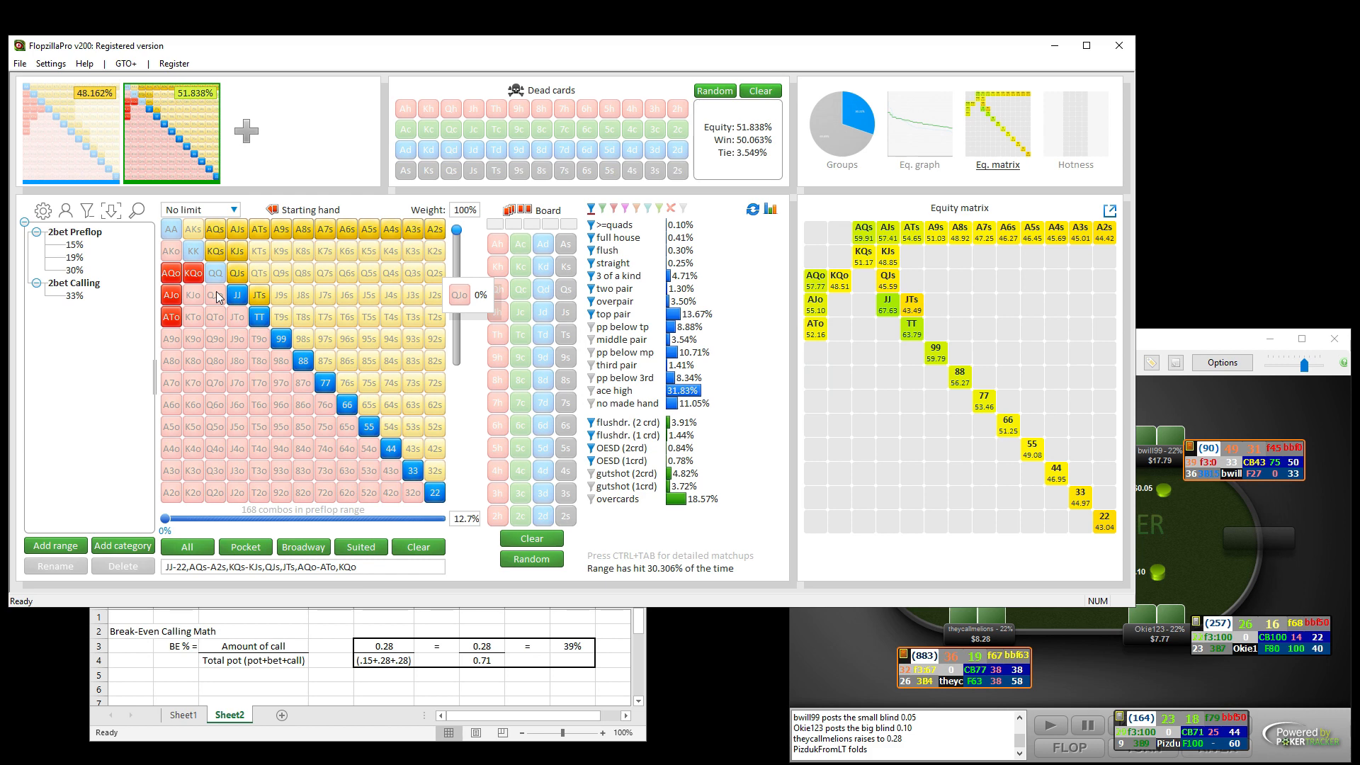
# Advance the PokerTracker hand replay to the flop and move both blinds' HUD stats away from the table
pyautogui.click(1237, 559)
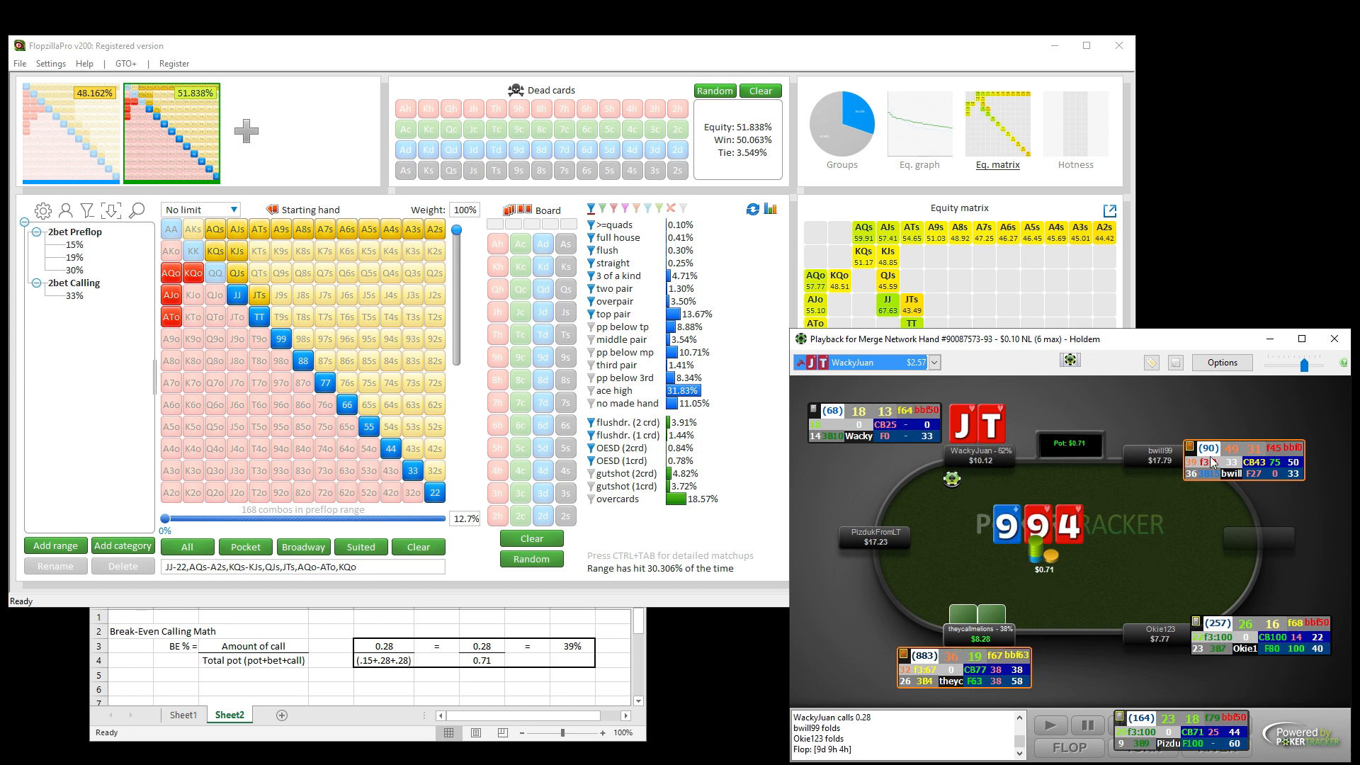
pyautogui.moveTo(1211, 457); pyautogui.dragTo(1057, 732)
pyautogui.moveTo(1223, 635); pyautogui.dragTo(1091, 723)
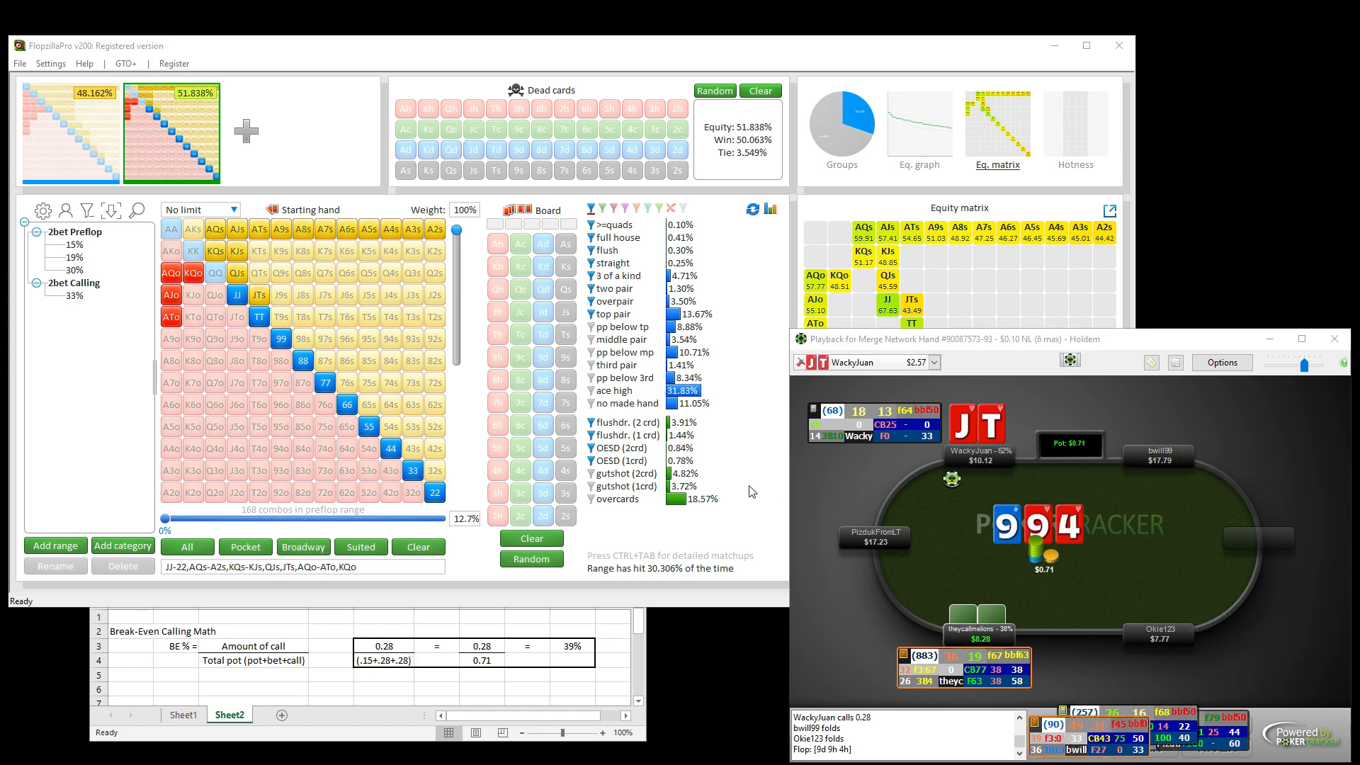
# Set the flop in FlopzillaPro to 9h 4h 9d, checking the cards against the hand replay
pyautogui.click(498, 357)
pyautogui.click(497, 470)
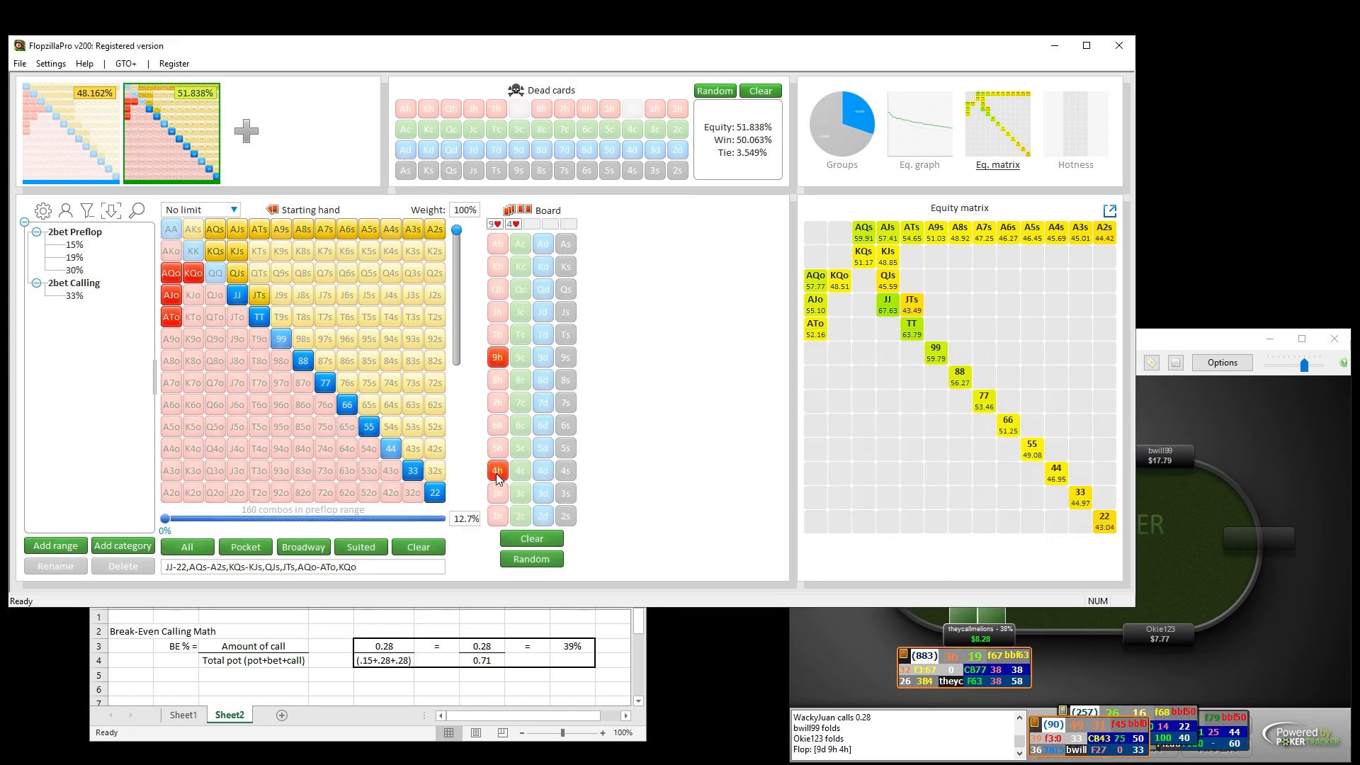
pyautogui.click(1146, 529)
pyautogui.click(549, 353)
pyautogui.click(549, 352)
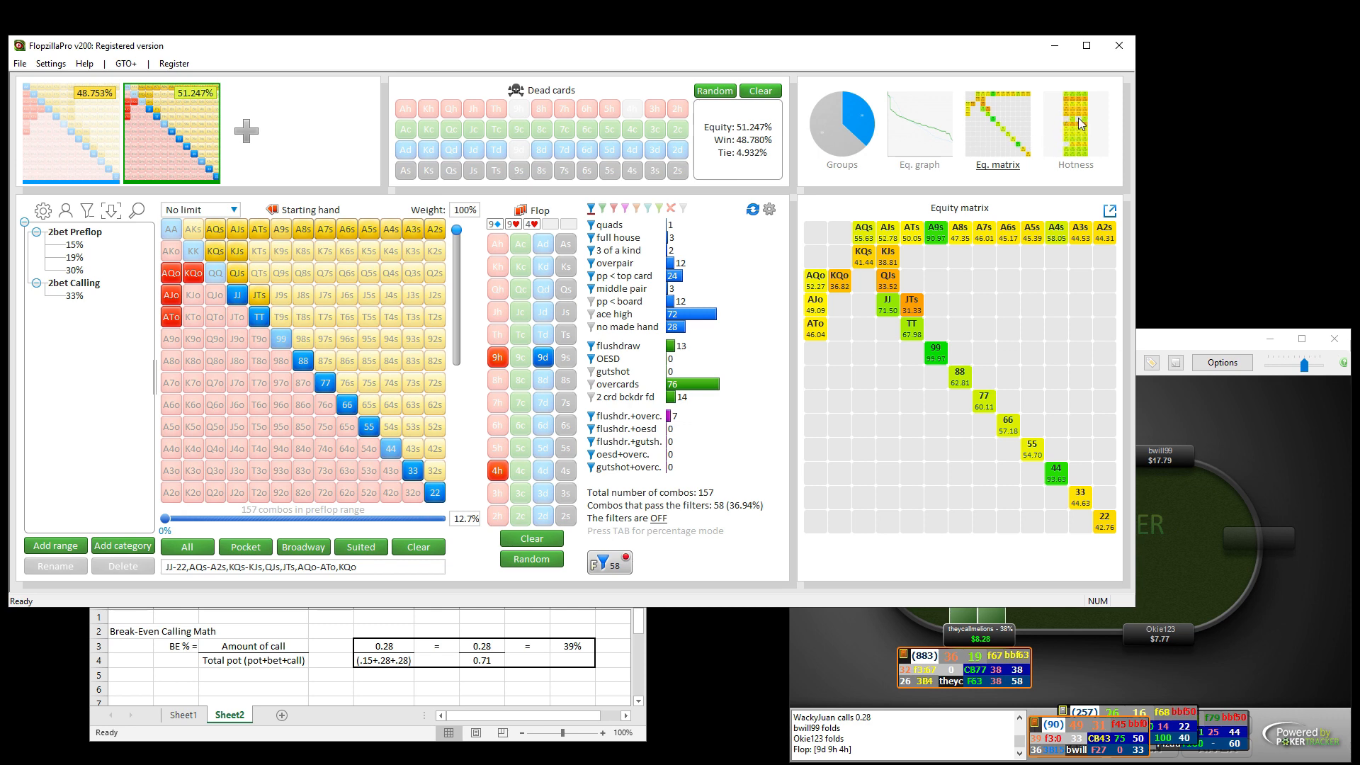
# Advance the hand replay to the opponent's $0.45 flop bet and reduce the second range in FlopzillaPro to JTs only
pyautogui.click(1271, 465)
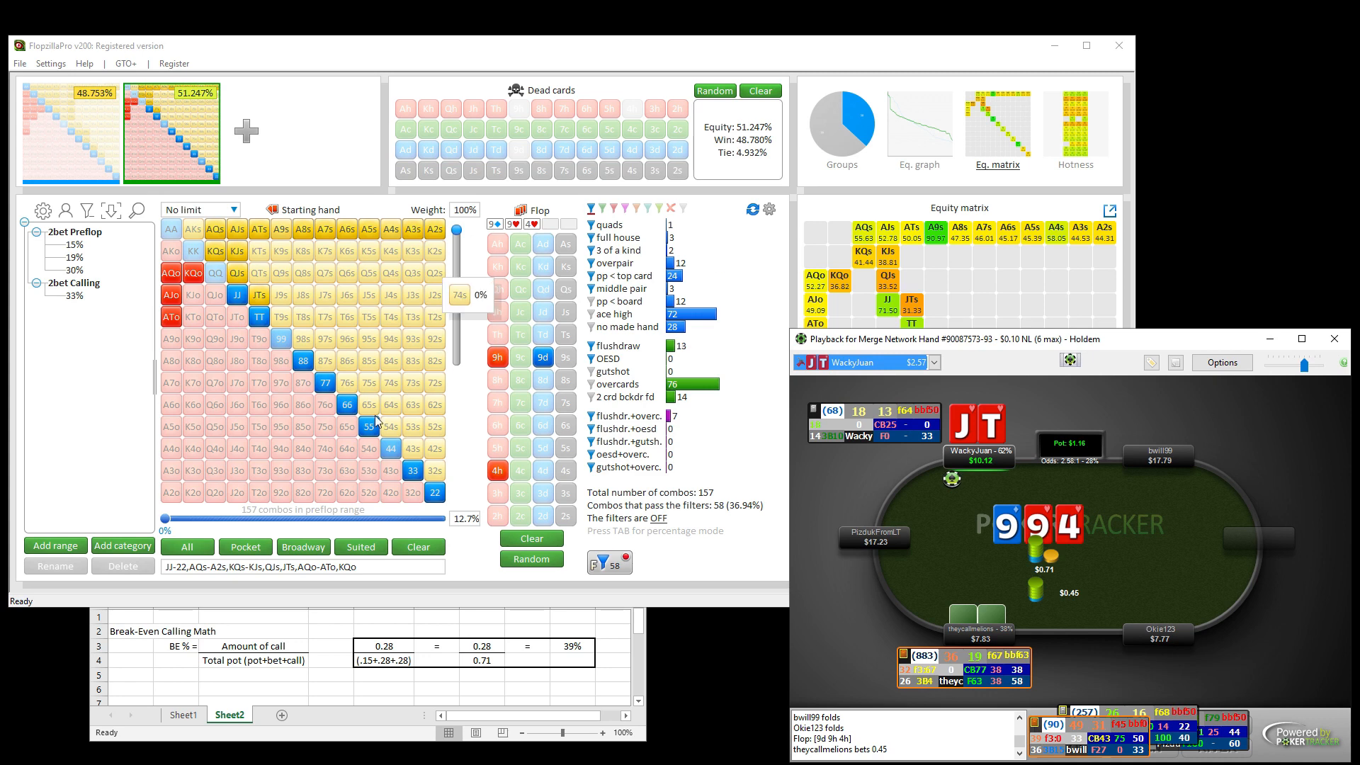
pyautogui.click(414, 546)
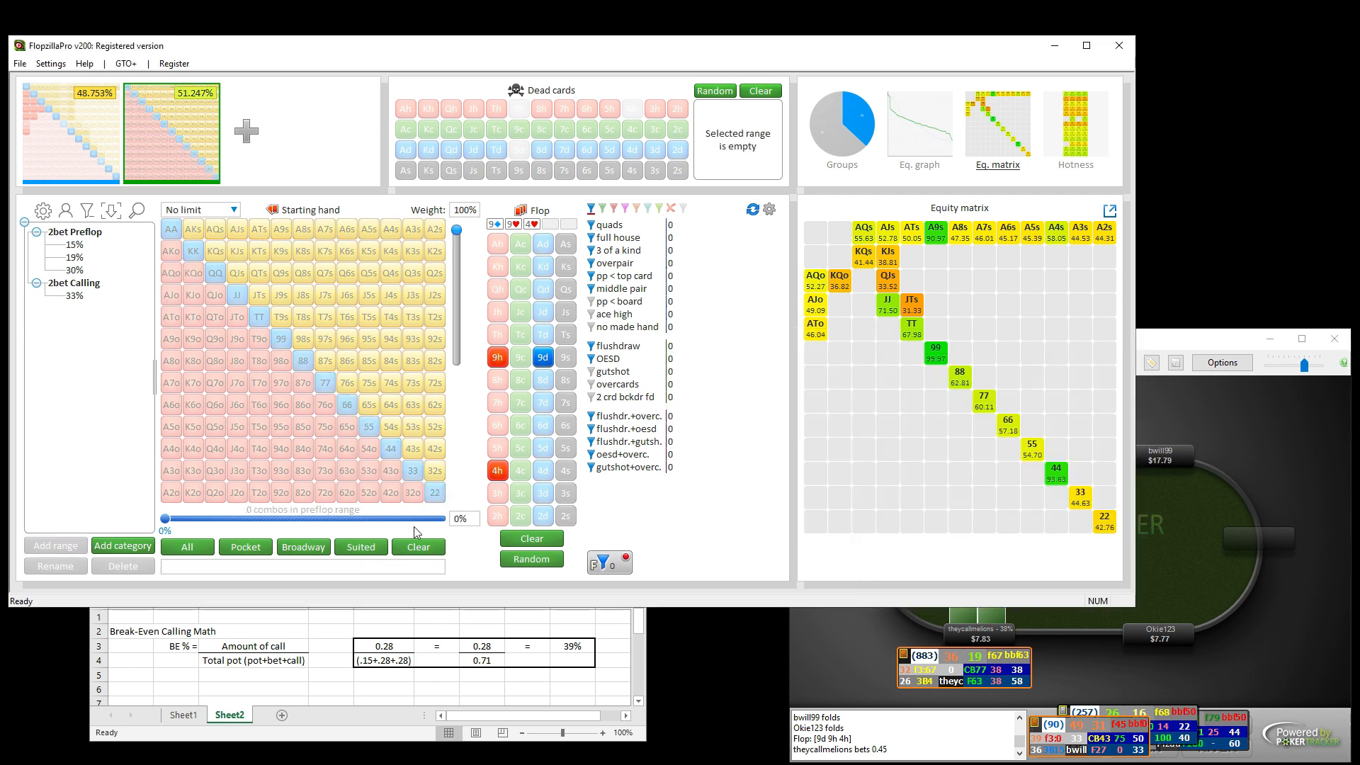
pyautogui.click(258, 295)
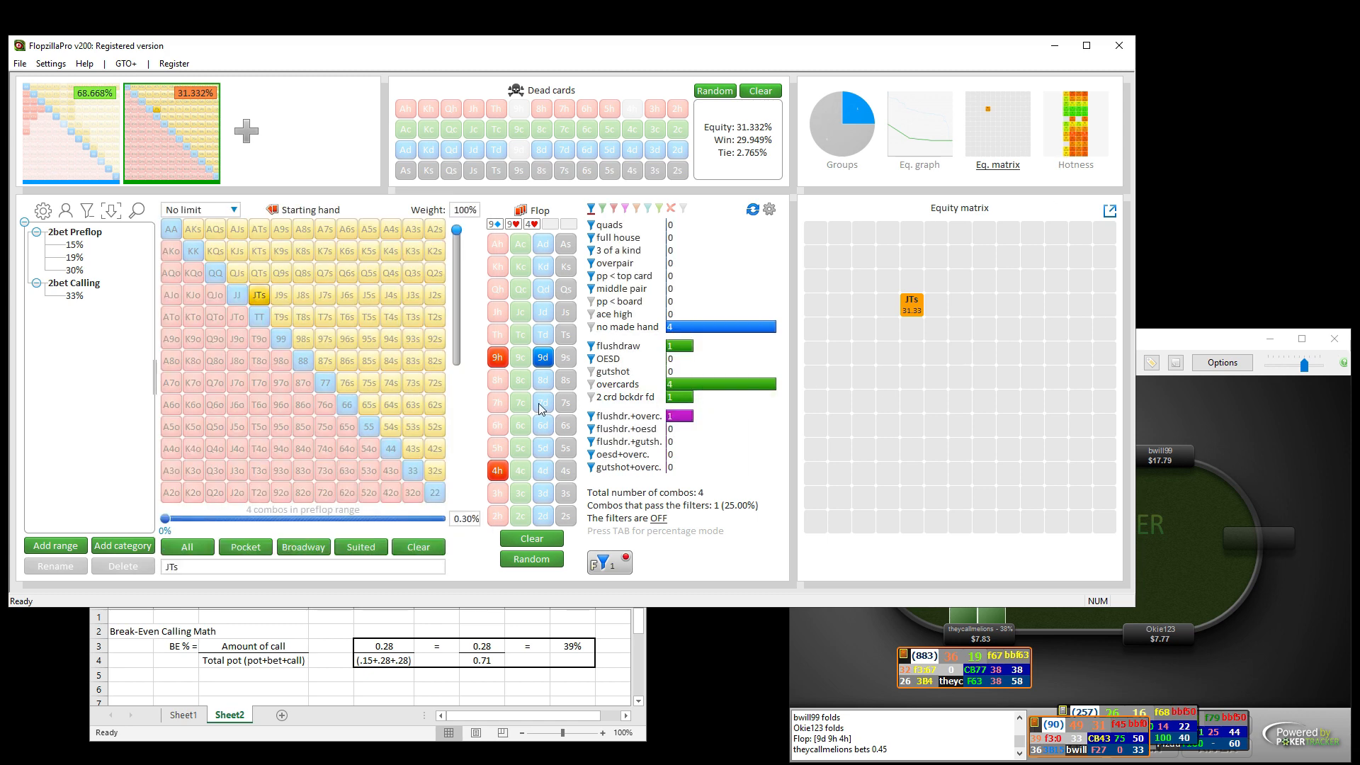
# Show the hotness chart for JTs and check the suits of the hole cards in the hand replay
pyautogui.click(1075, 124)
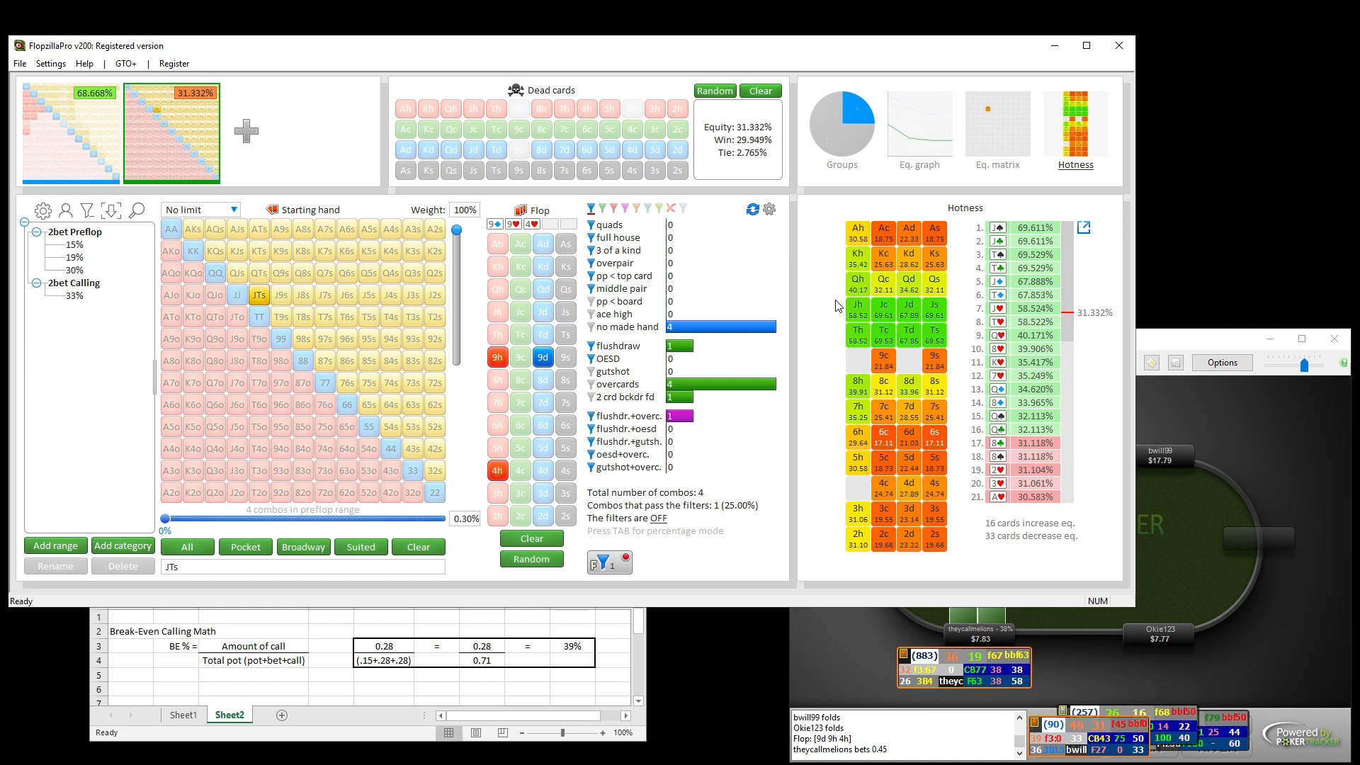
pyautogui.click(1154, 517)
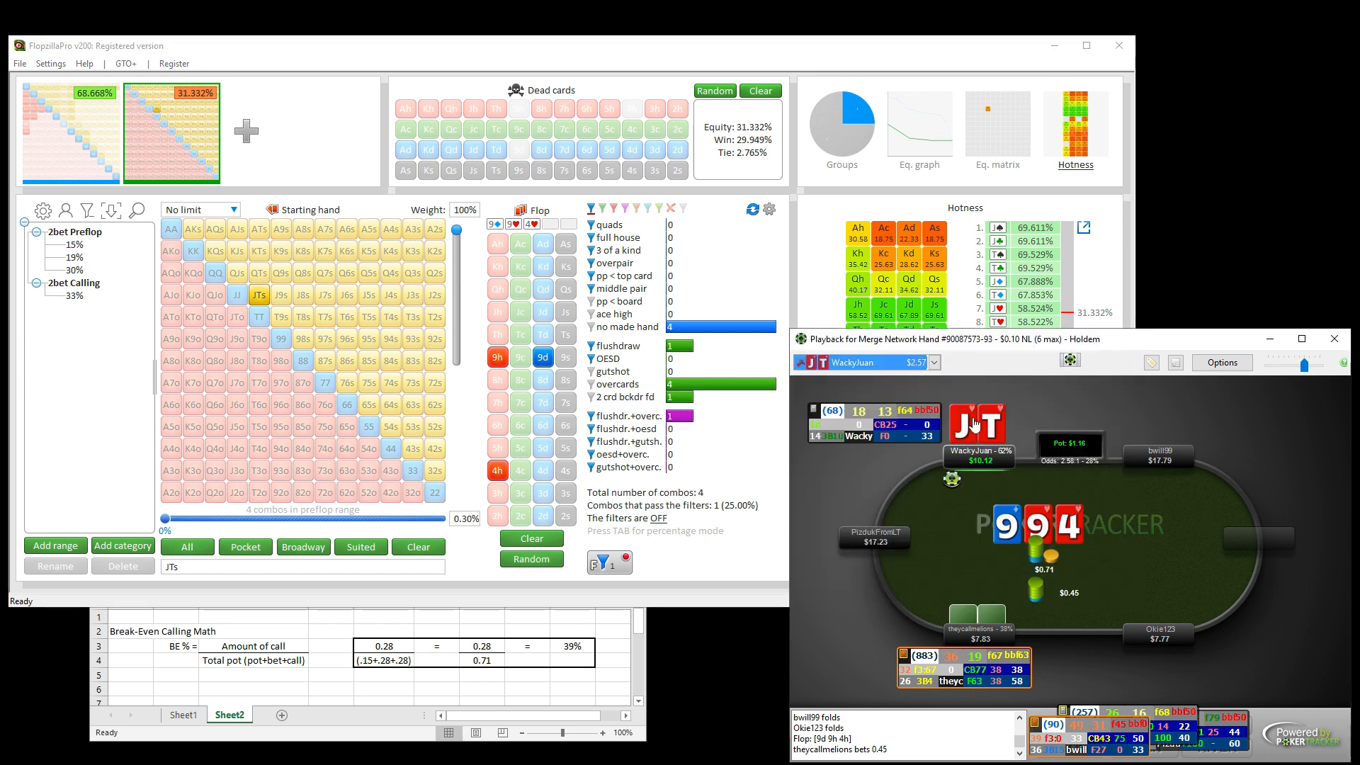
pyautogui.click(820, 242)
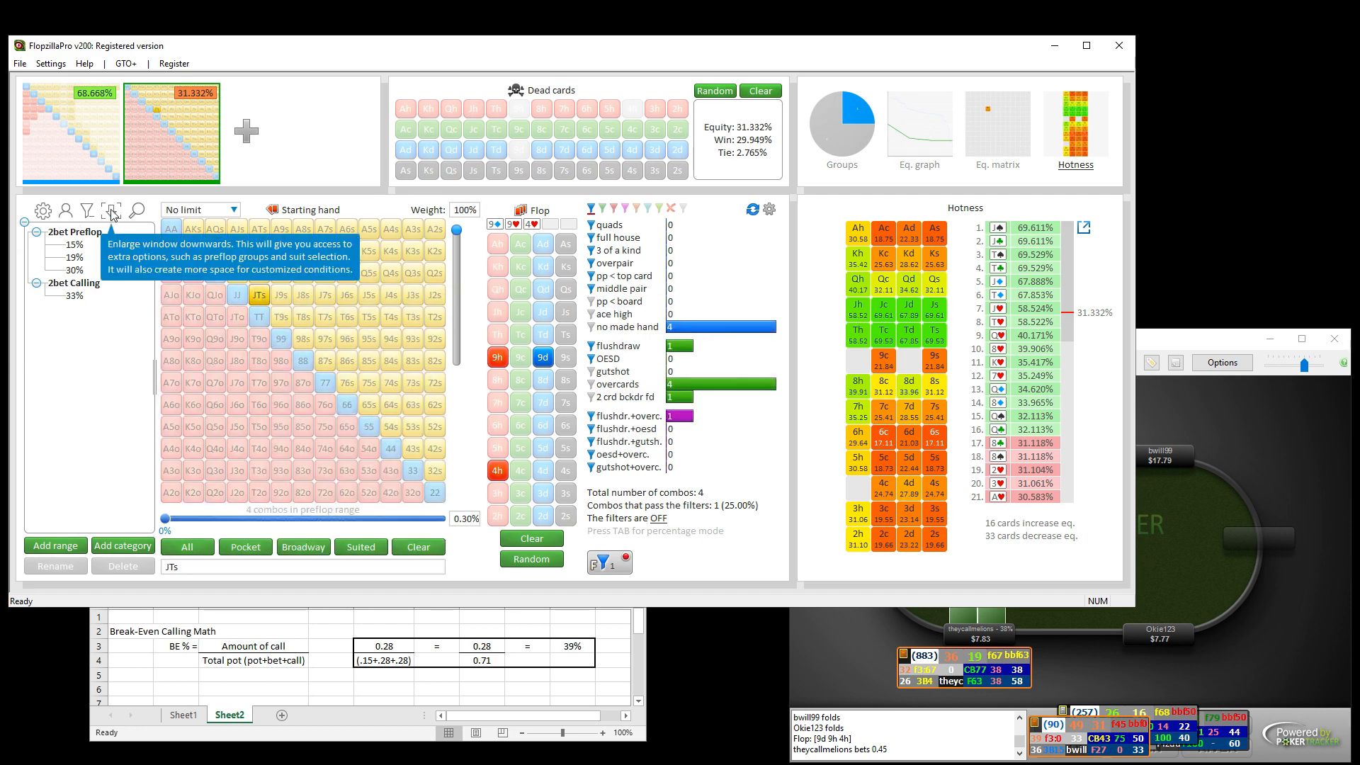
# Expand the extra range options and use suit selection to restrict JTs to the hearts combo JhTh
pyautogui.click(111, 211)
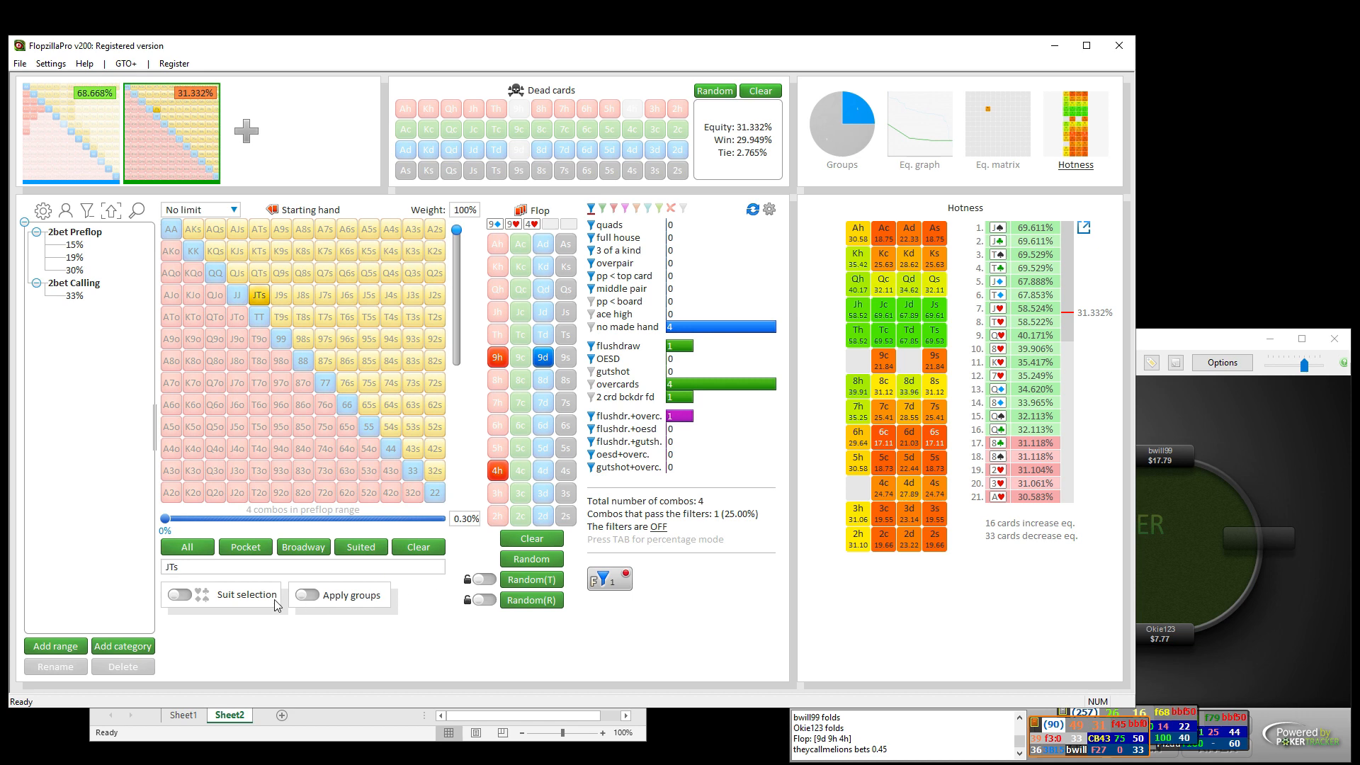
pyautogui.click(177, 614)
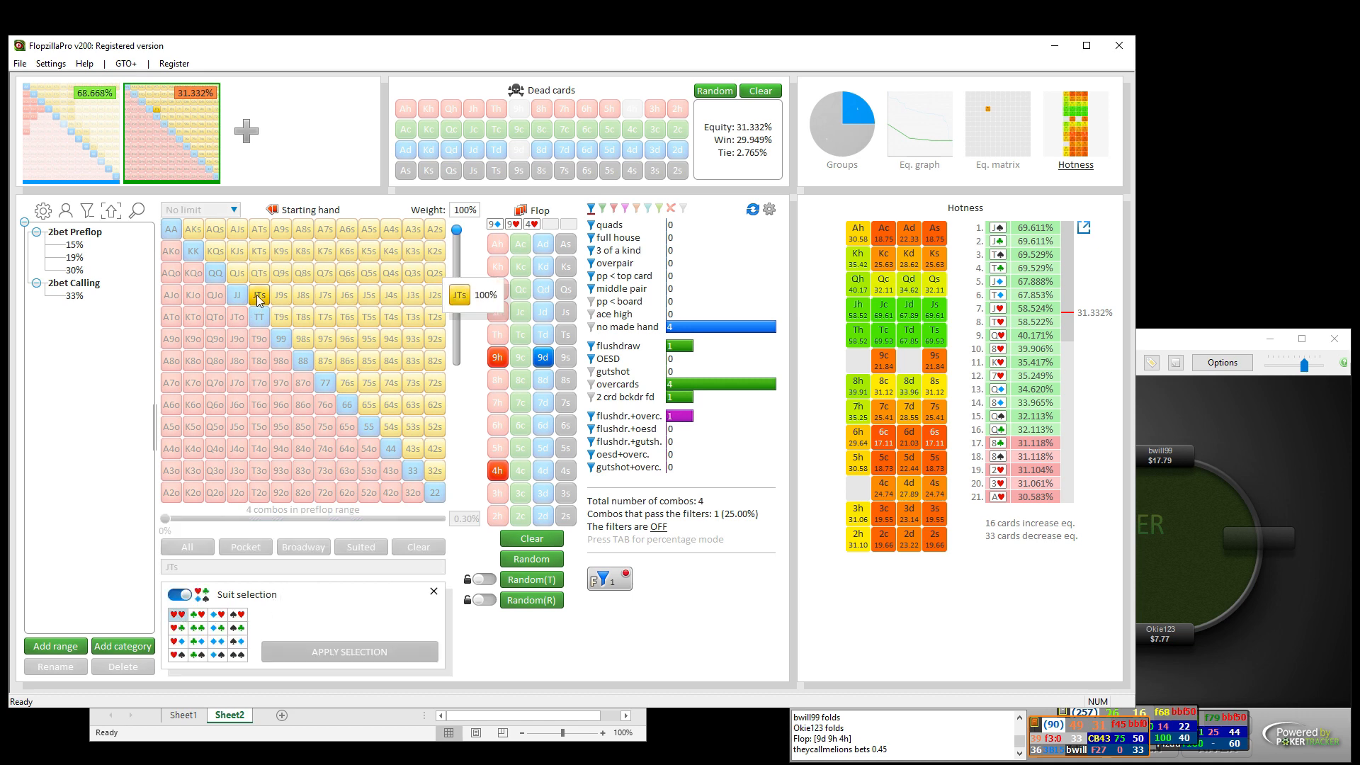
pyautogui.click(344, 651)
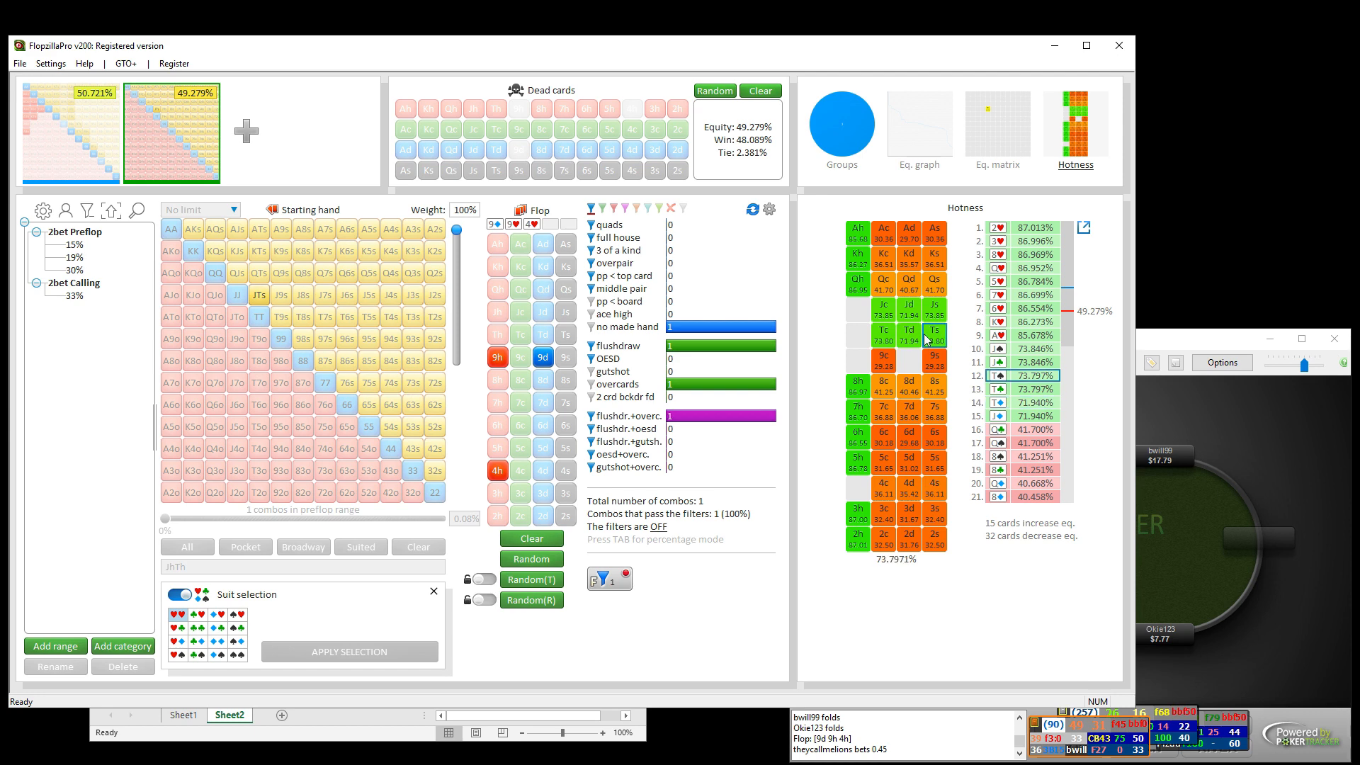
# Advance the hand replay to the turn and add 6s to the FlopzillaPro board, examining the hotness charts of both ranges
pyautogui.click(84, 128)
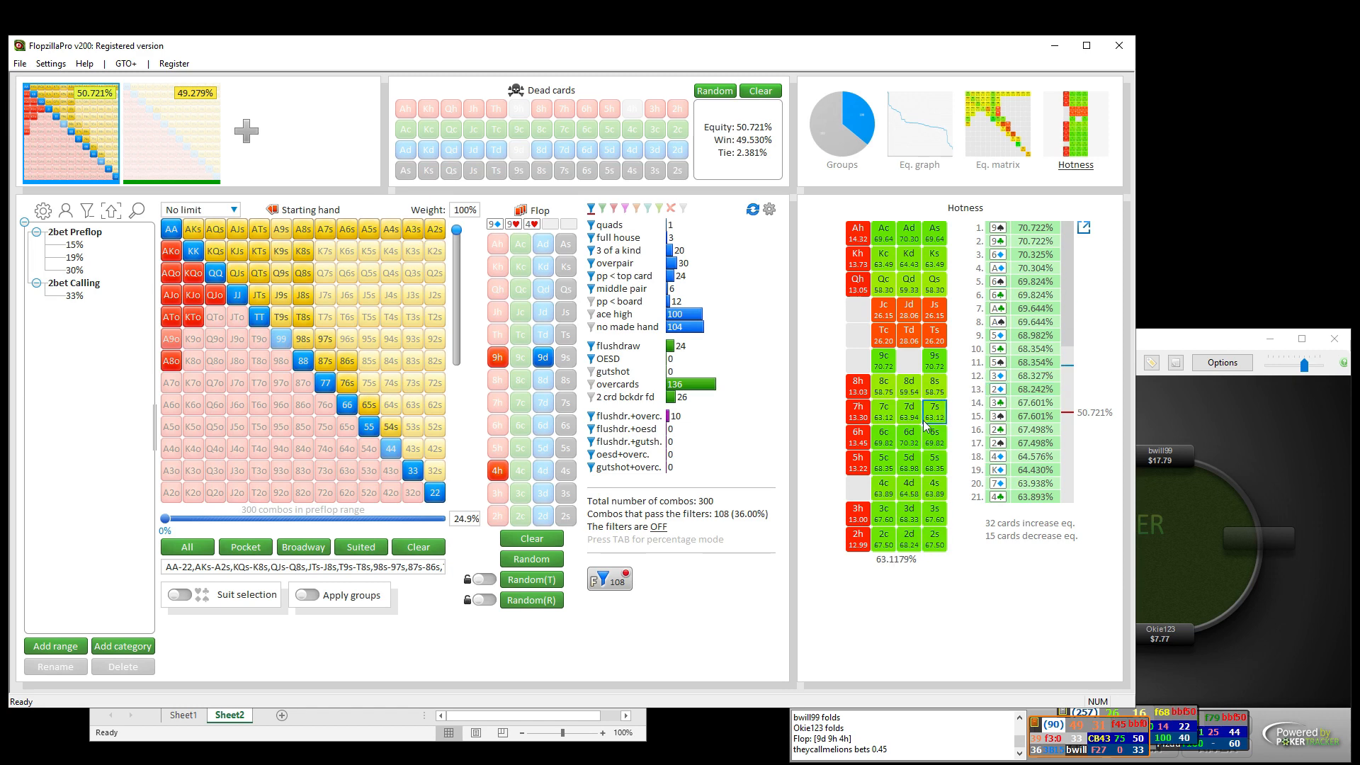
pyautogui.click(1190, 474)
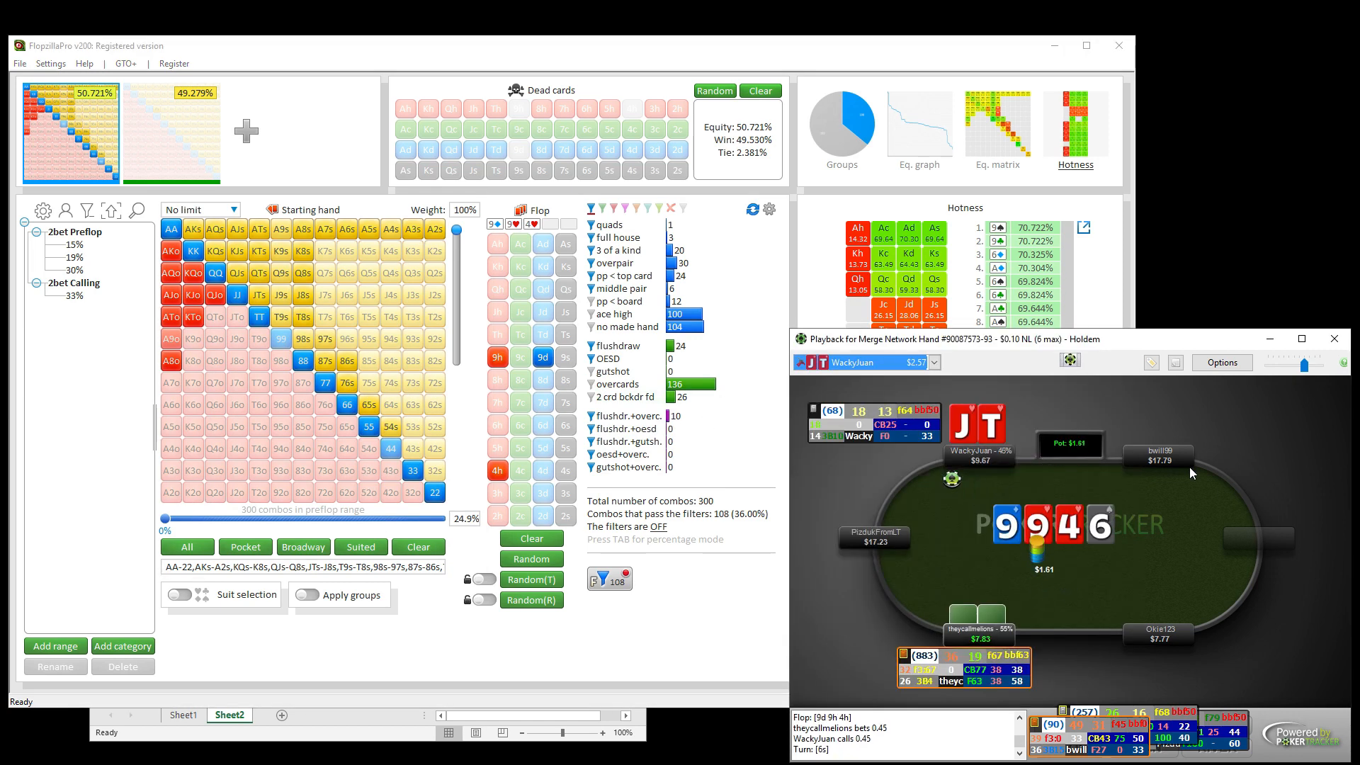
pyautogui.click(781, 612)
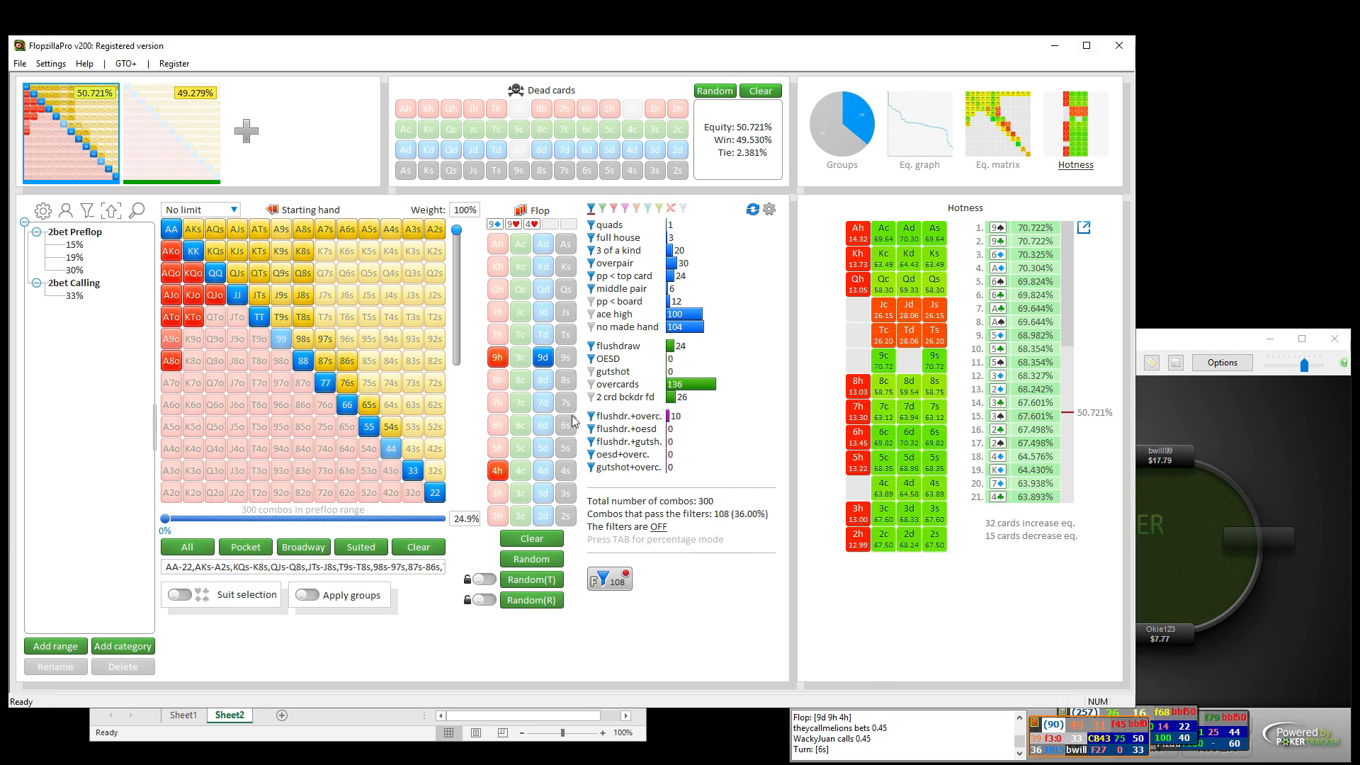
pyautogui.click(565, 426)
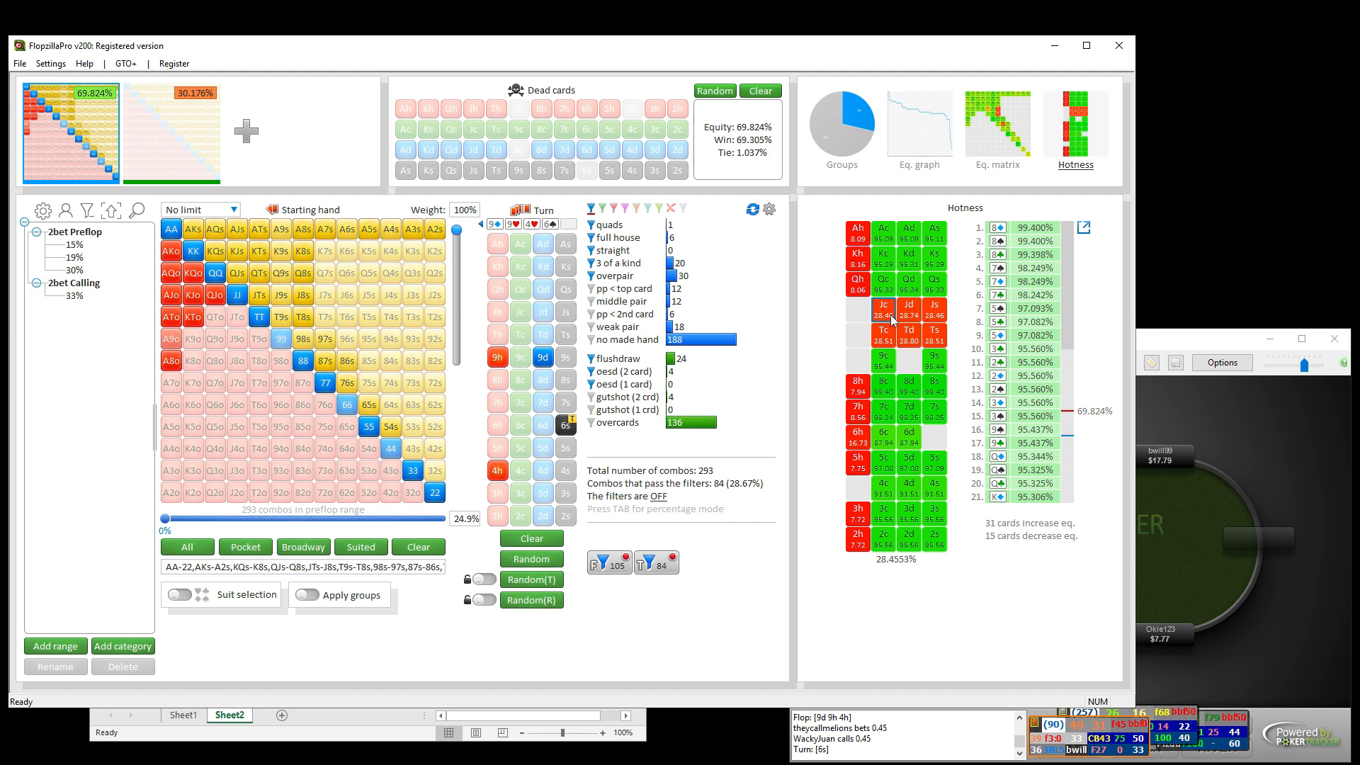
pyautogui.click(179, 120)
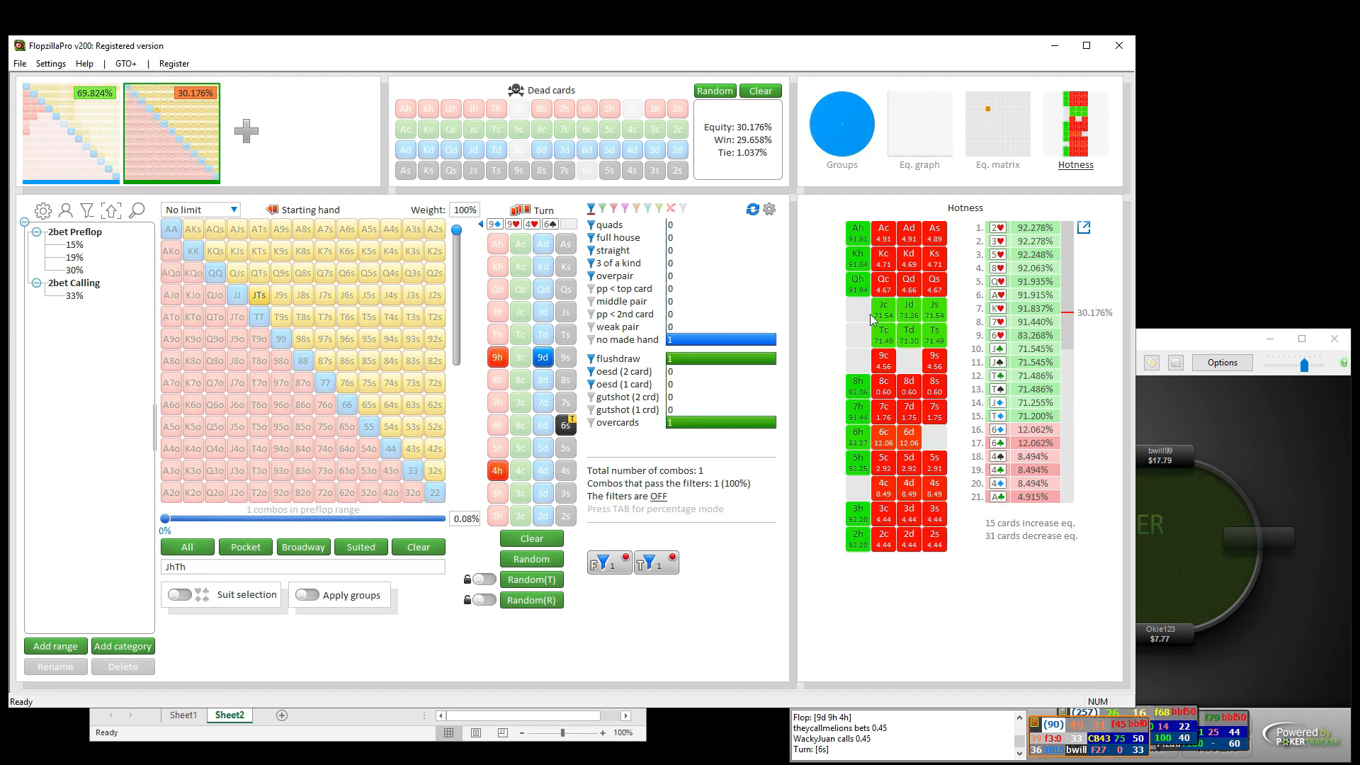